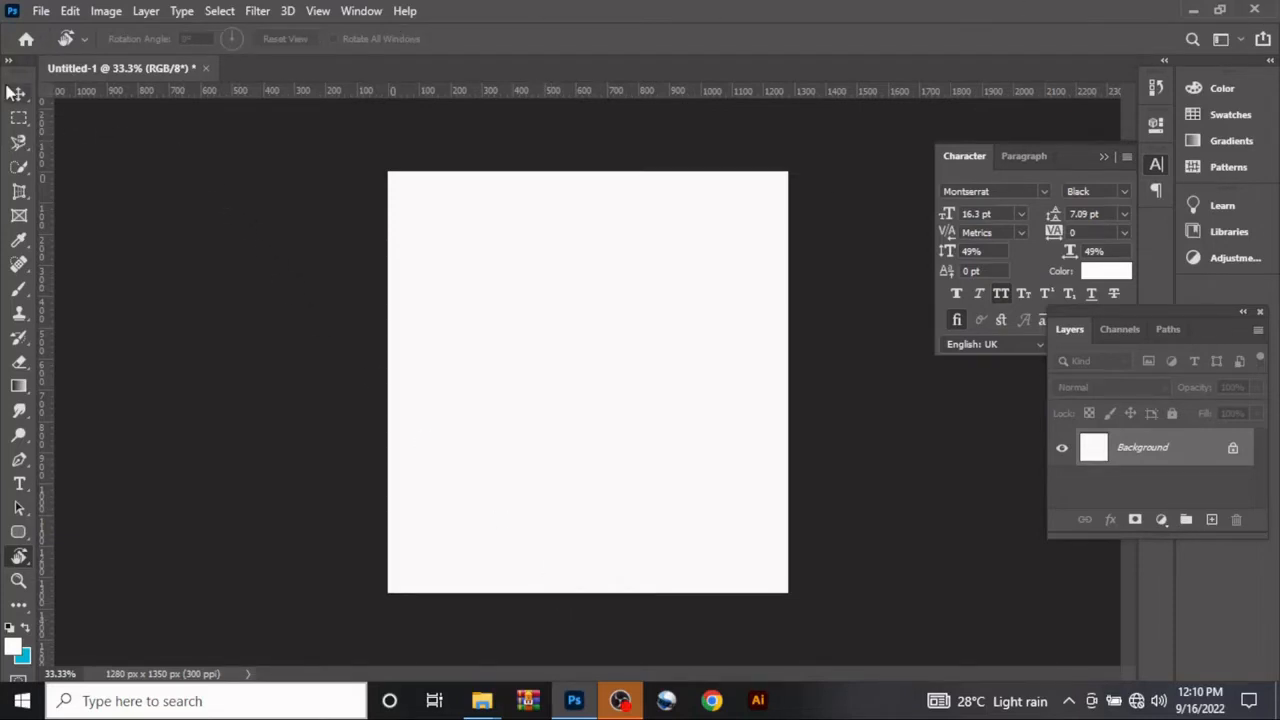
# Step: Place the "beach" image from the beach party folder so it fills the blank canvas
pyautogui.click(15, 93)
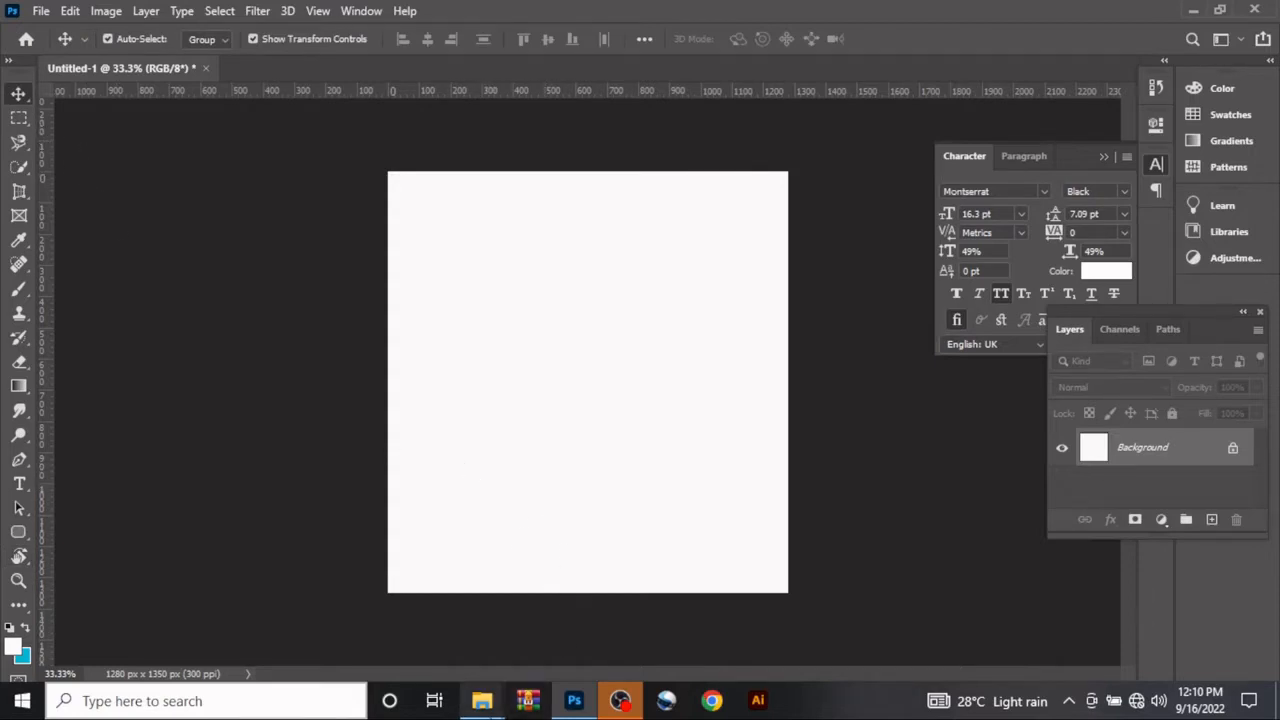
pyautogui.moveTo(482, 700)
pyautogui.click(380, 624)
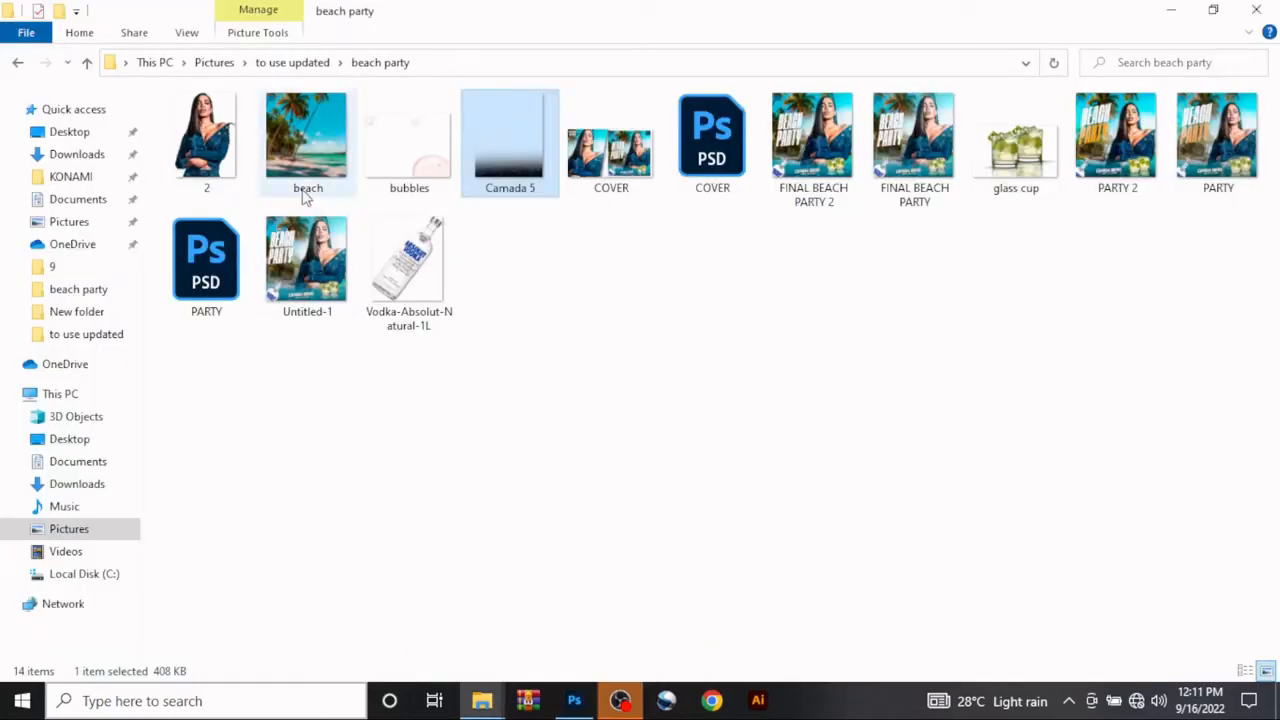
pyautogui.moveTo(306, 180); pyautogui.dragTo(588, 371)
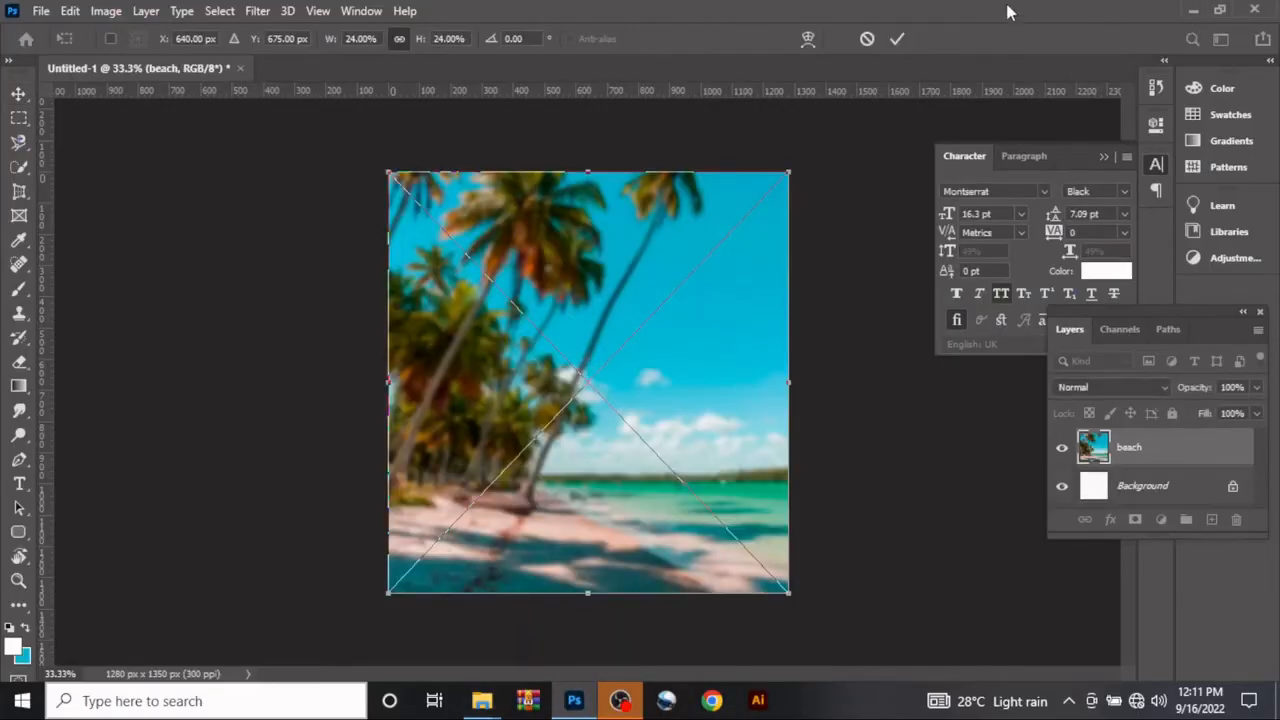
pyautogui.click(893, 42)
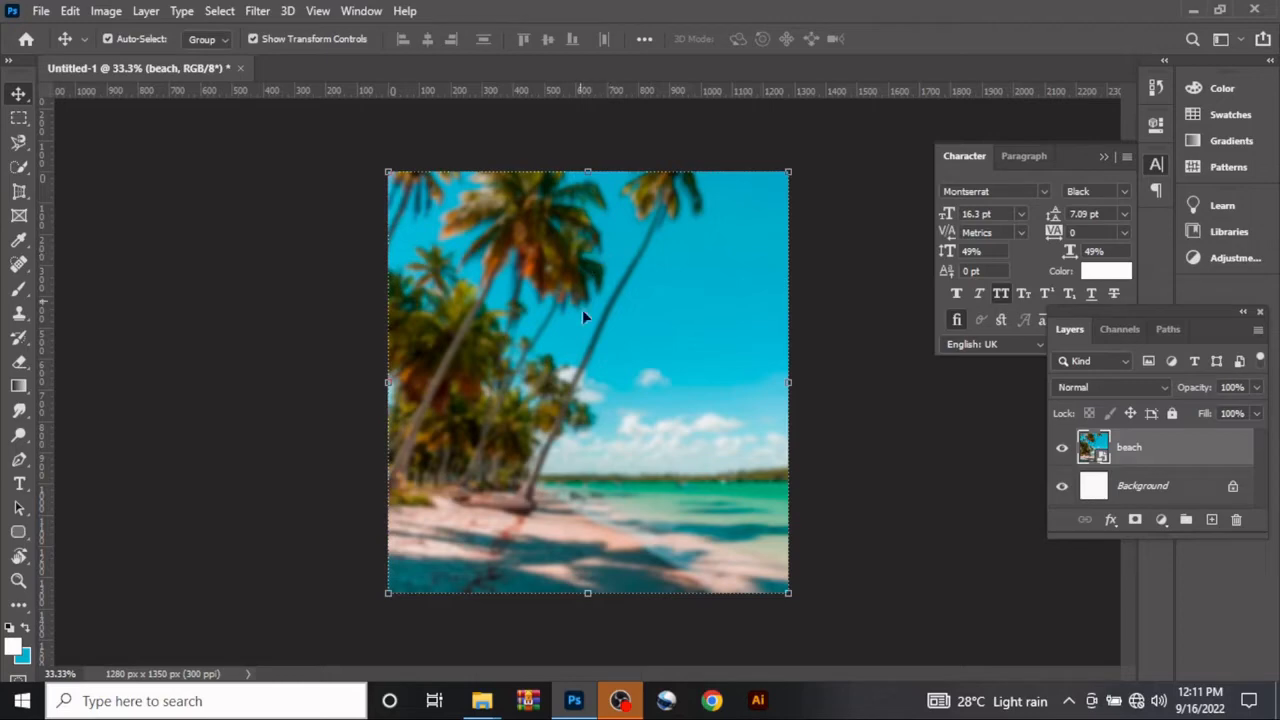
# Step: Place the "Camada 5" bubbles image, scale it to the canvas width at 28.44%, and shift it down to Y 735 px
pyautogui.moveTo(482, 700)
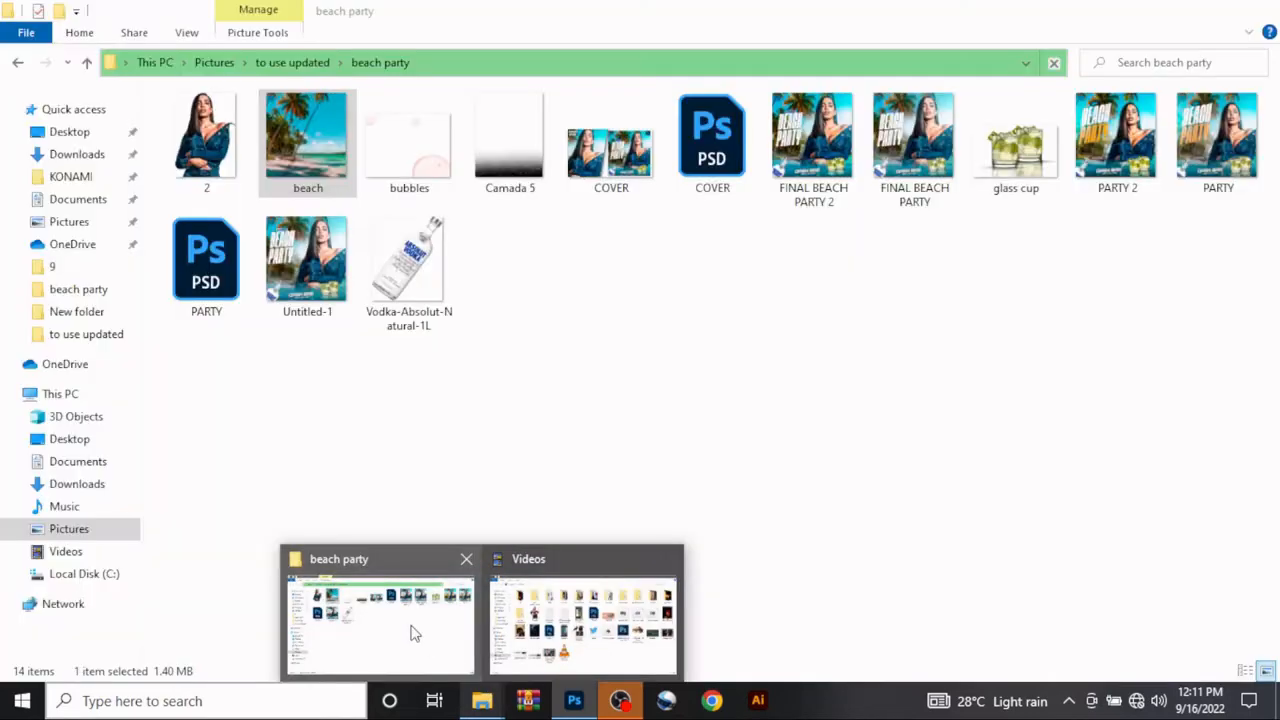
pyautogui.click(415, 633)
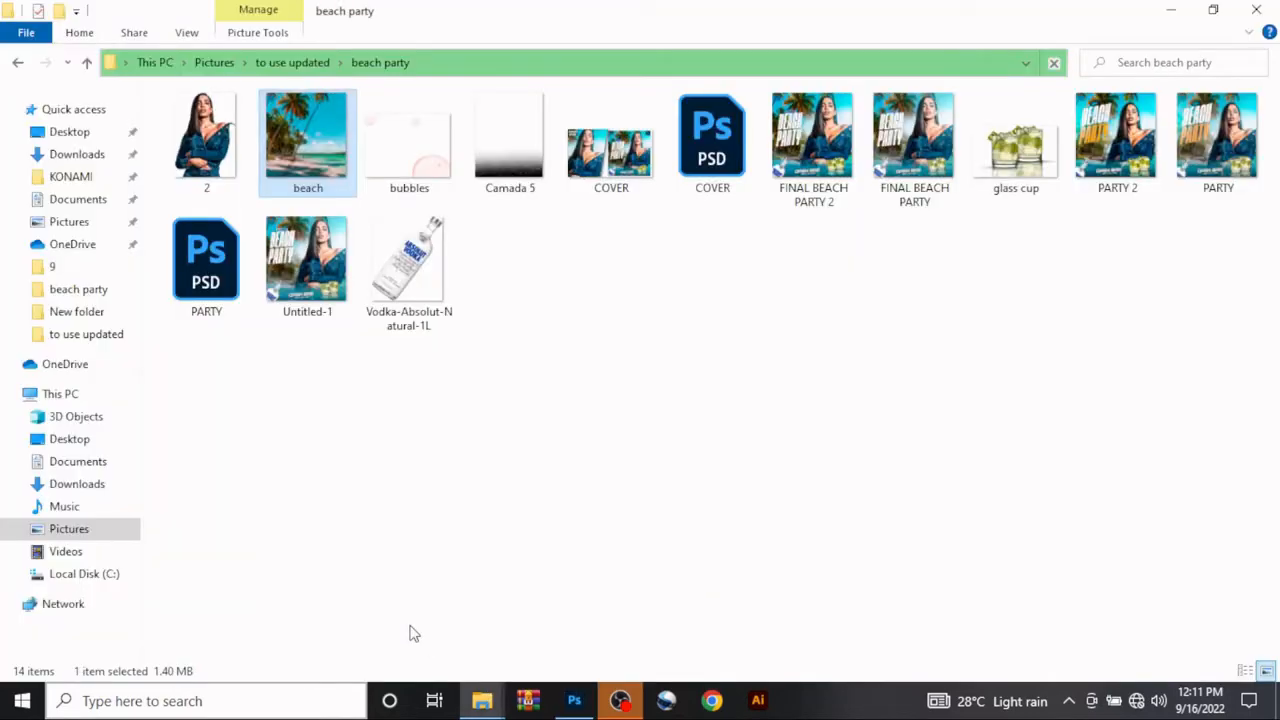
pyautogui.moveTo(512, 190); pyautogui.dragTo(584, 483)
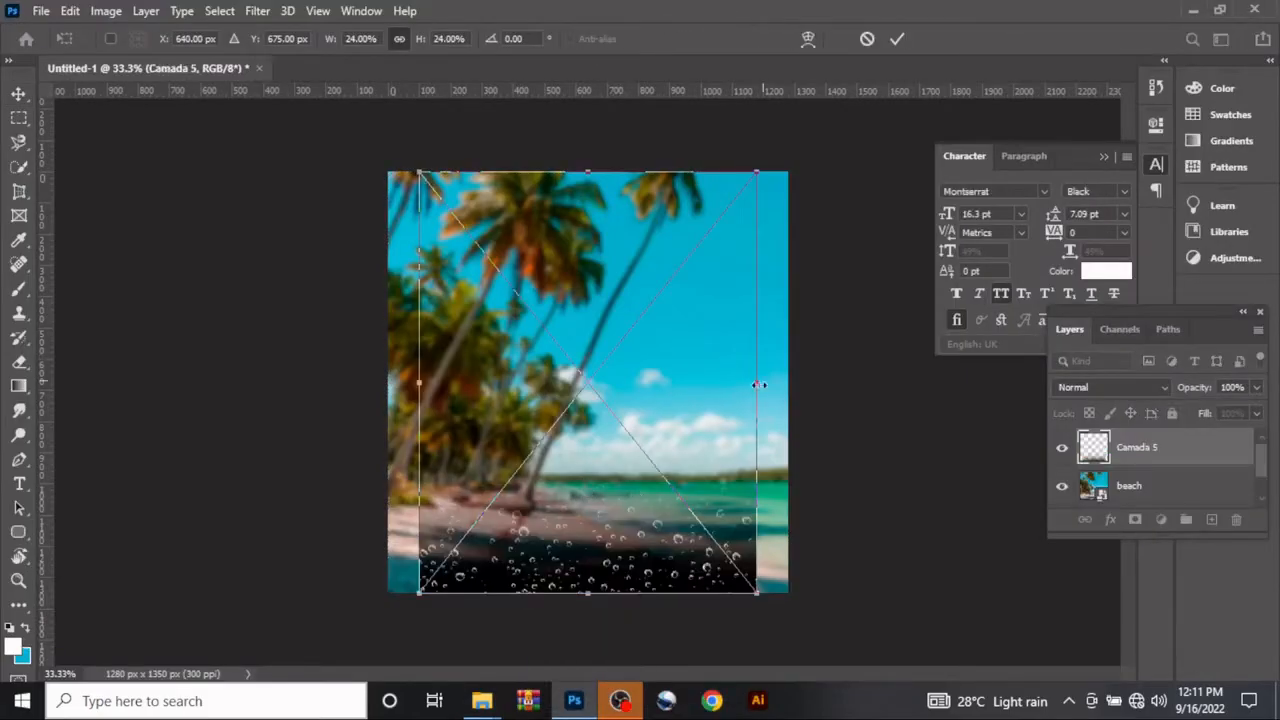
pyautogui.moveTo(760, 385); pyautogui.dragTo(789, 381)
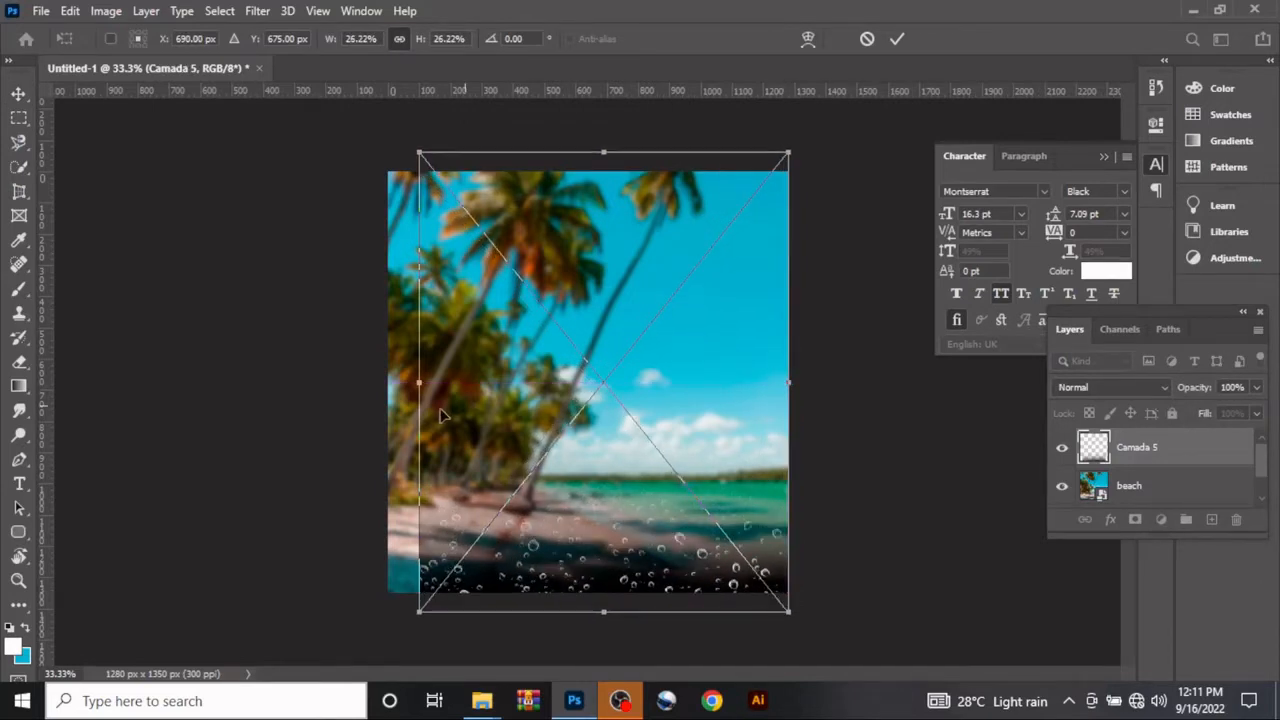
pyautogui.moveTo(420, 390); pyautogui.dragTo(388, 381)
pyautogui.moveTo(540, 456); pyautogui.dragTo(538, 470)
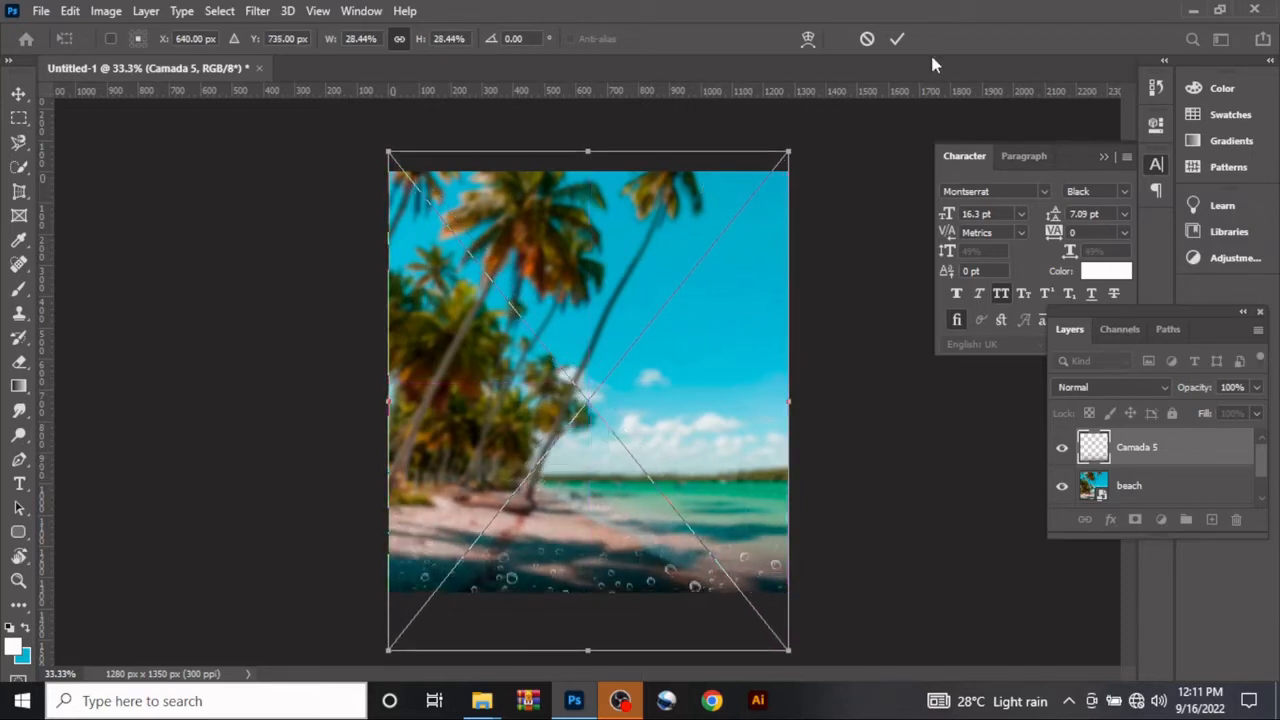
pyautogui.click(897, 39)
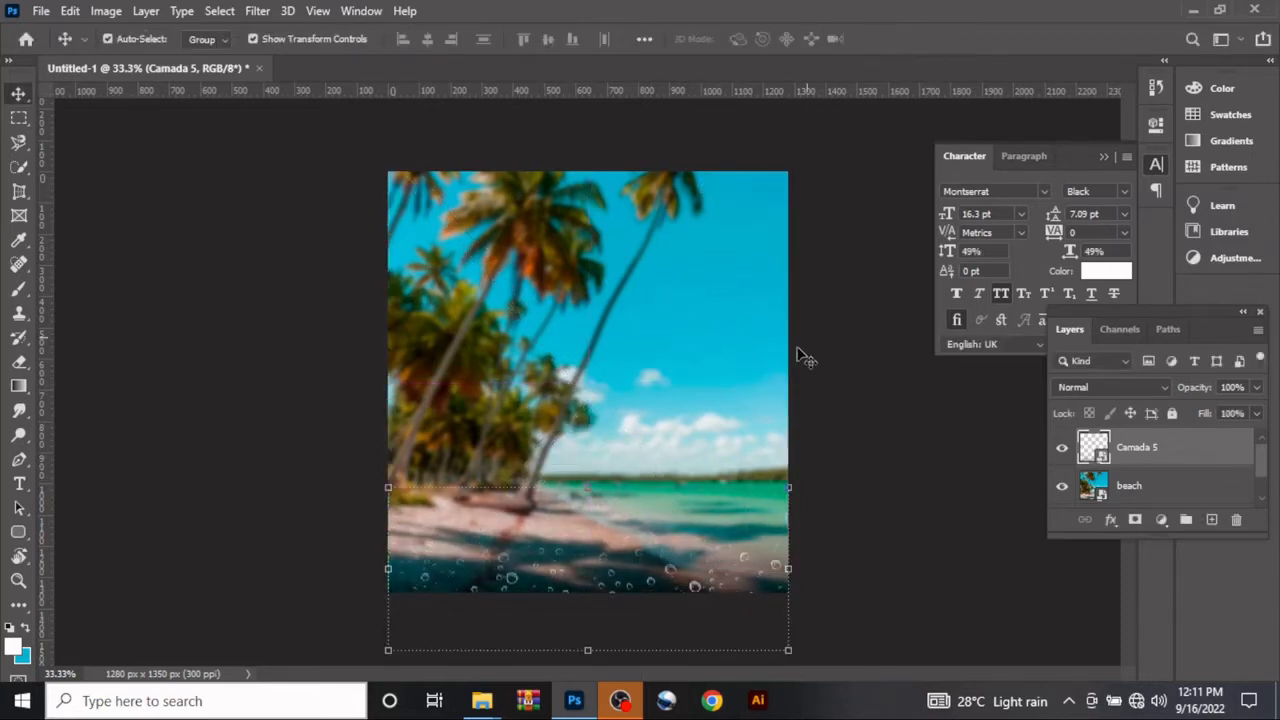
# Step: Add a new layer above the beach layer and fade a blue-to-transparent linear gradient upward from the canvas's bottom edge
pyautogui.click(1163, 497)
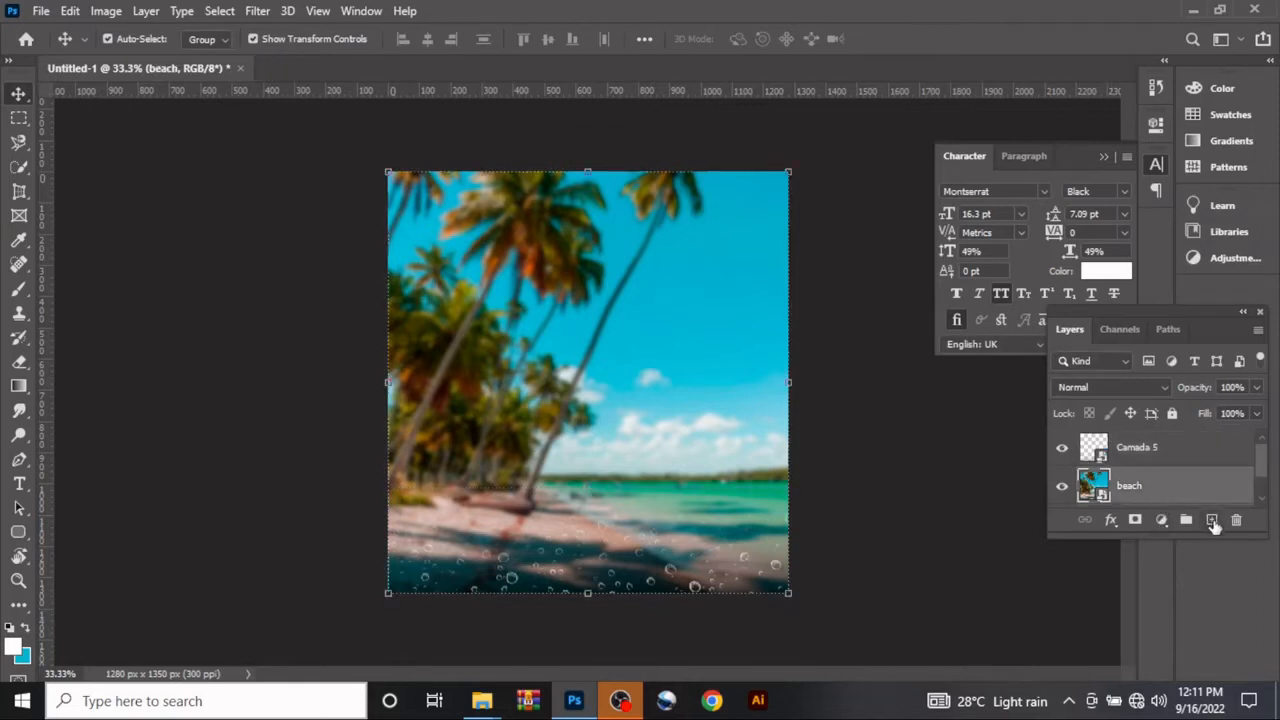
pyautogui.click(1212, 520)
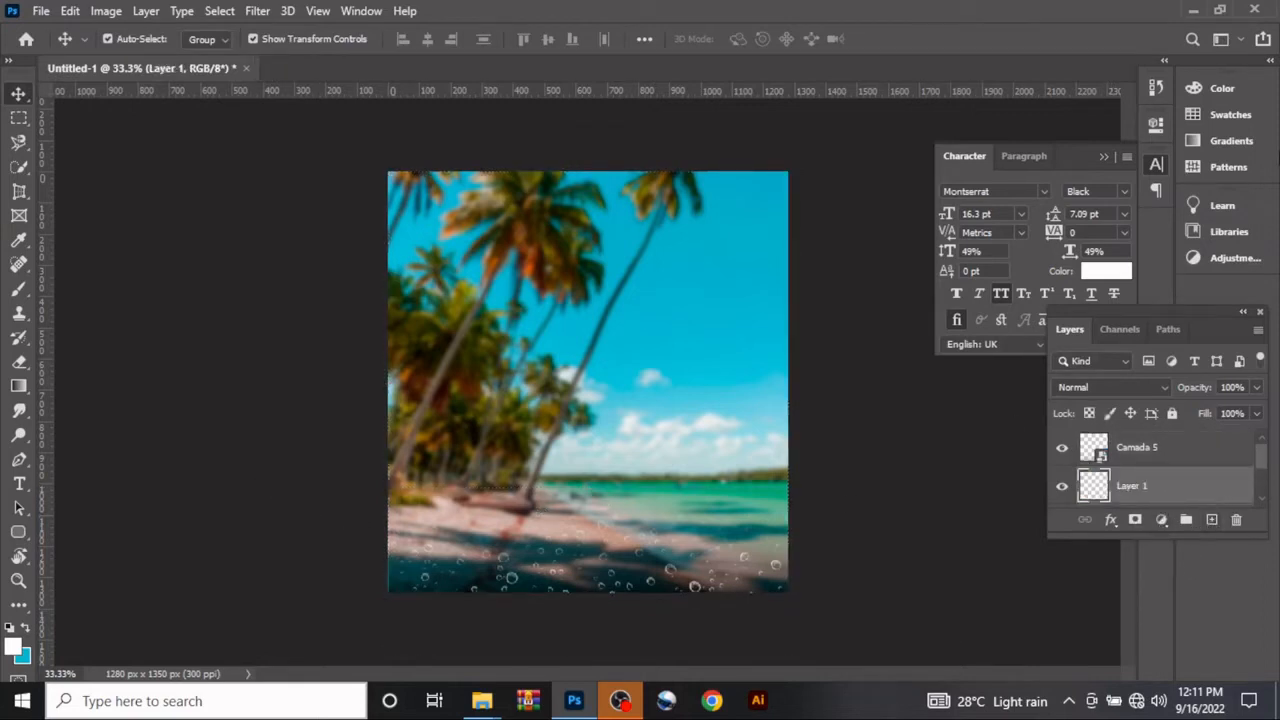
pyautogui.press('b')
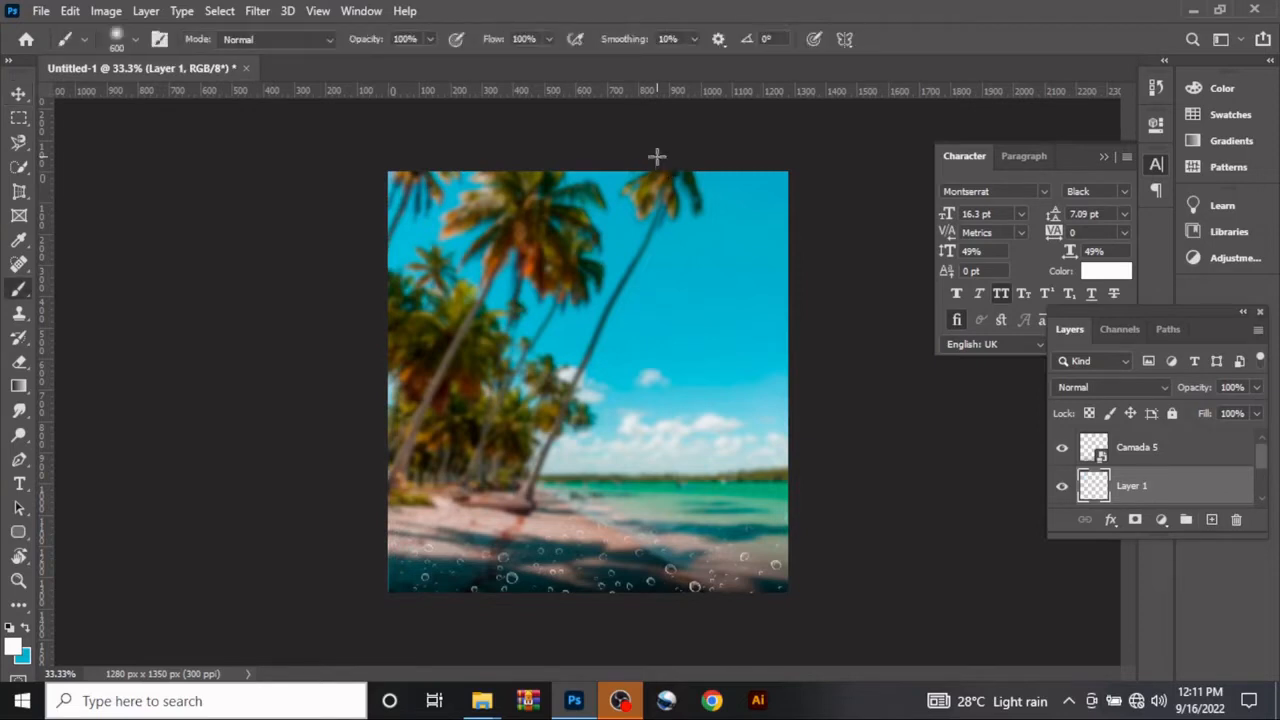
pyautogui.click(29, 629)
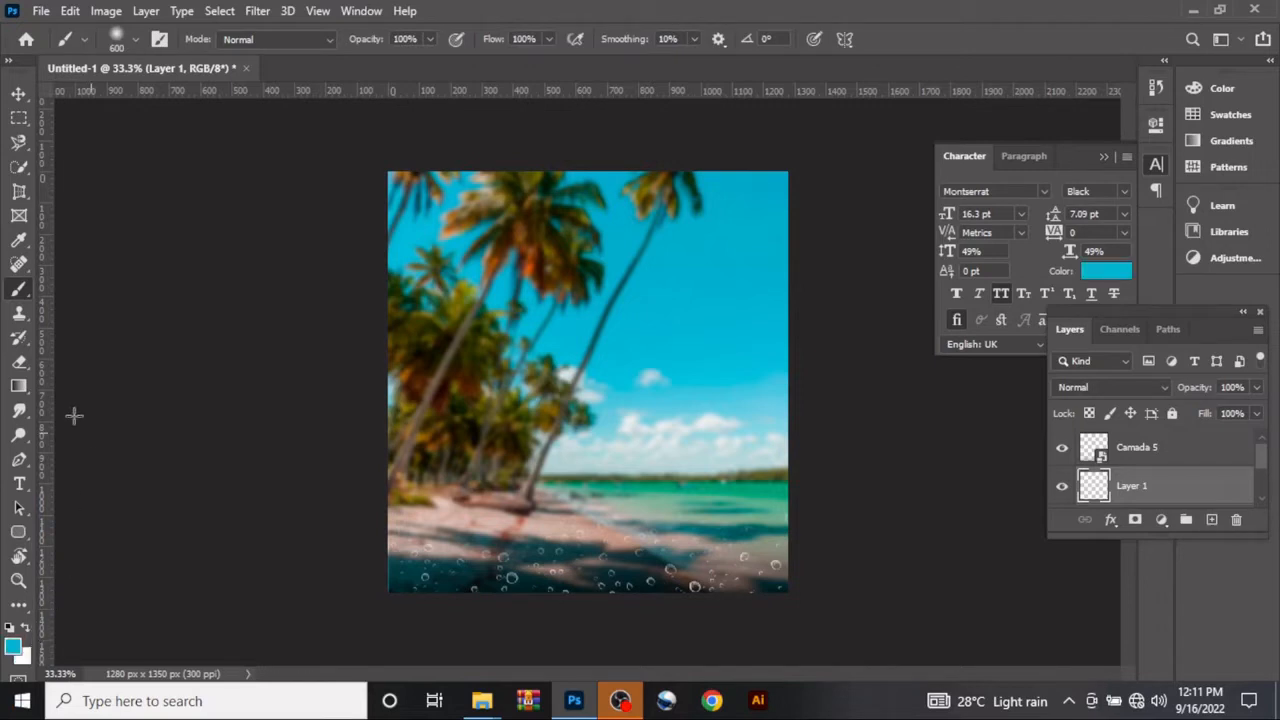
pyautogui.moveTo(18, 386); pyautogui.dragTo(82, 394)
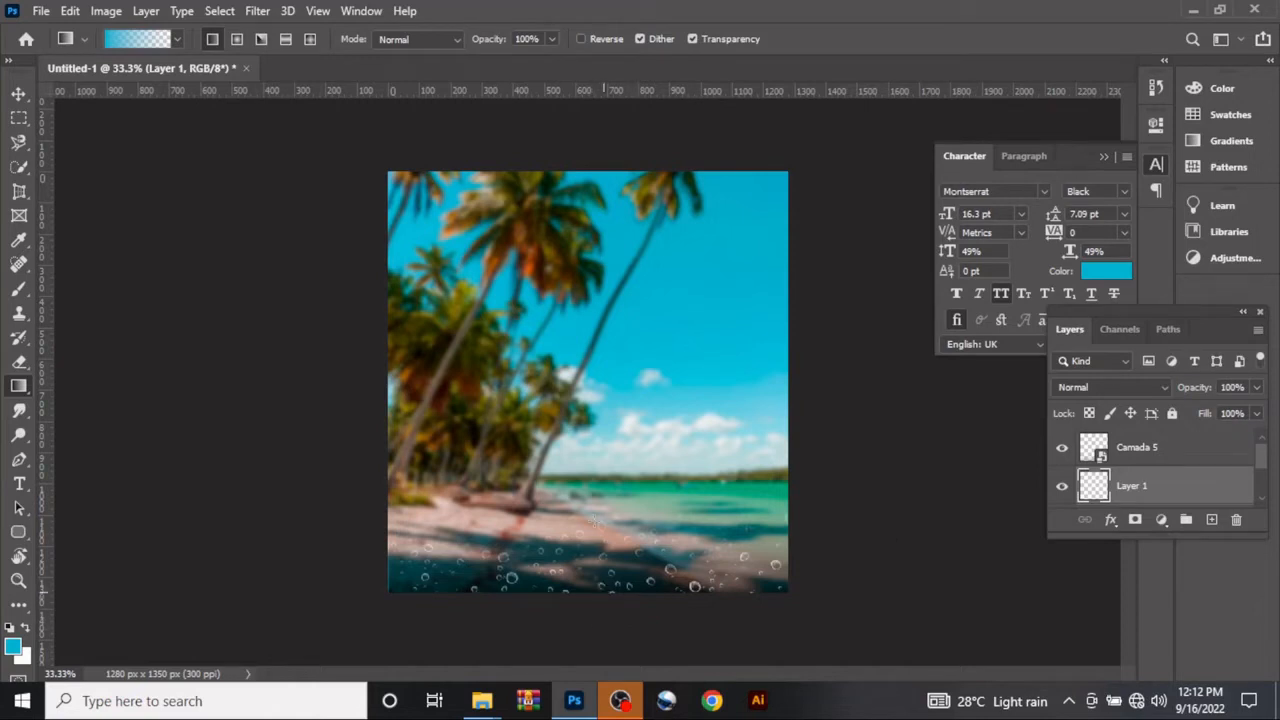
pyautogui.moveTo(599, 590); pyautogui.dragTo(594, 443)
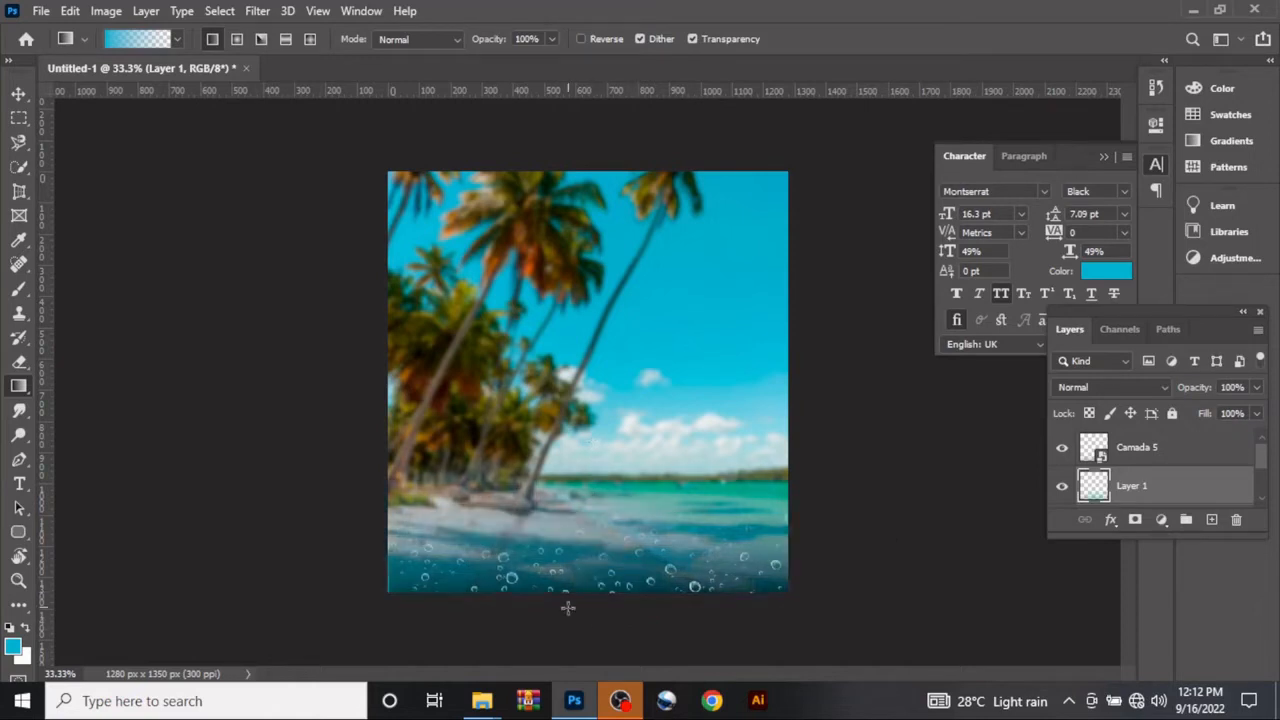
pyautogui.moveTo(566, 599); pyautogui.dragTo(566, 512)
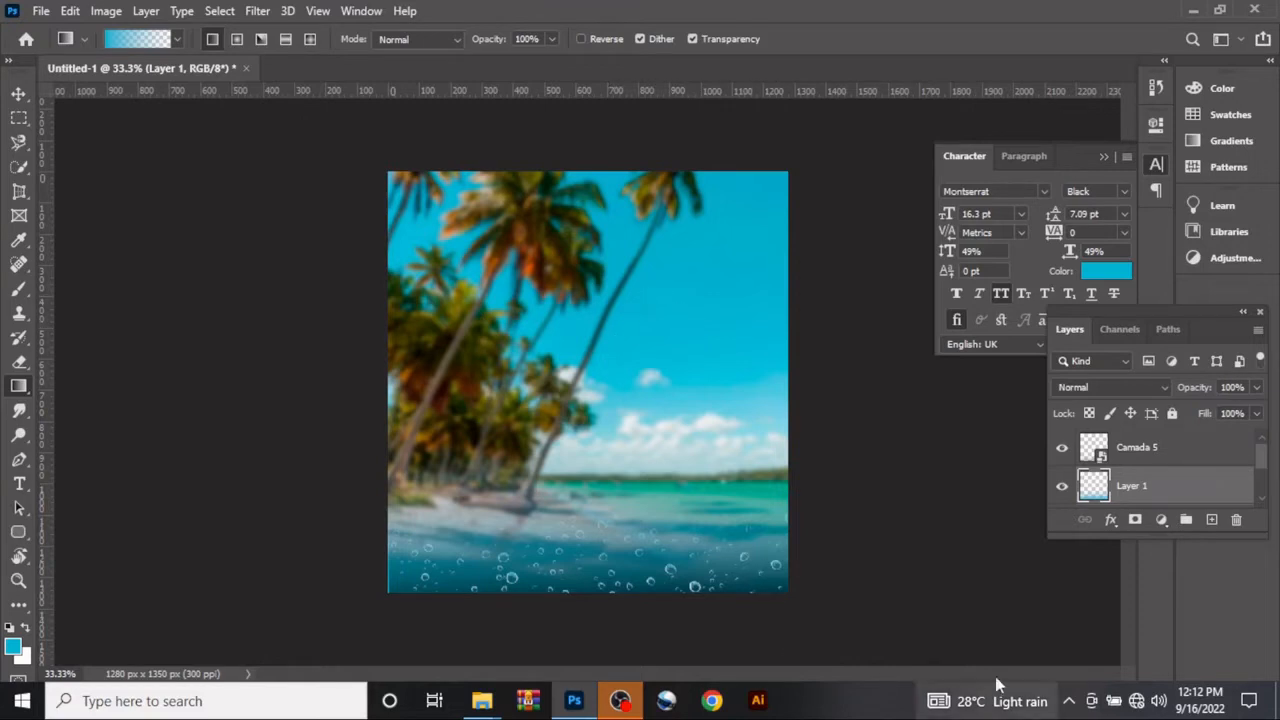
# Step: Set the text color to #64b1d0 by sampling the blue sky in the beach photo
pyautogui.click(1092, 272)
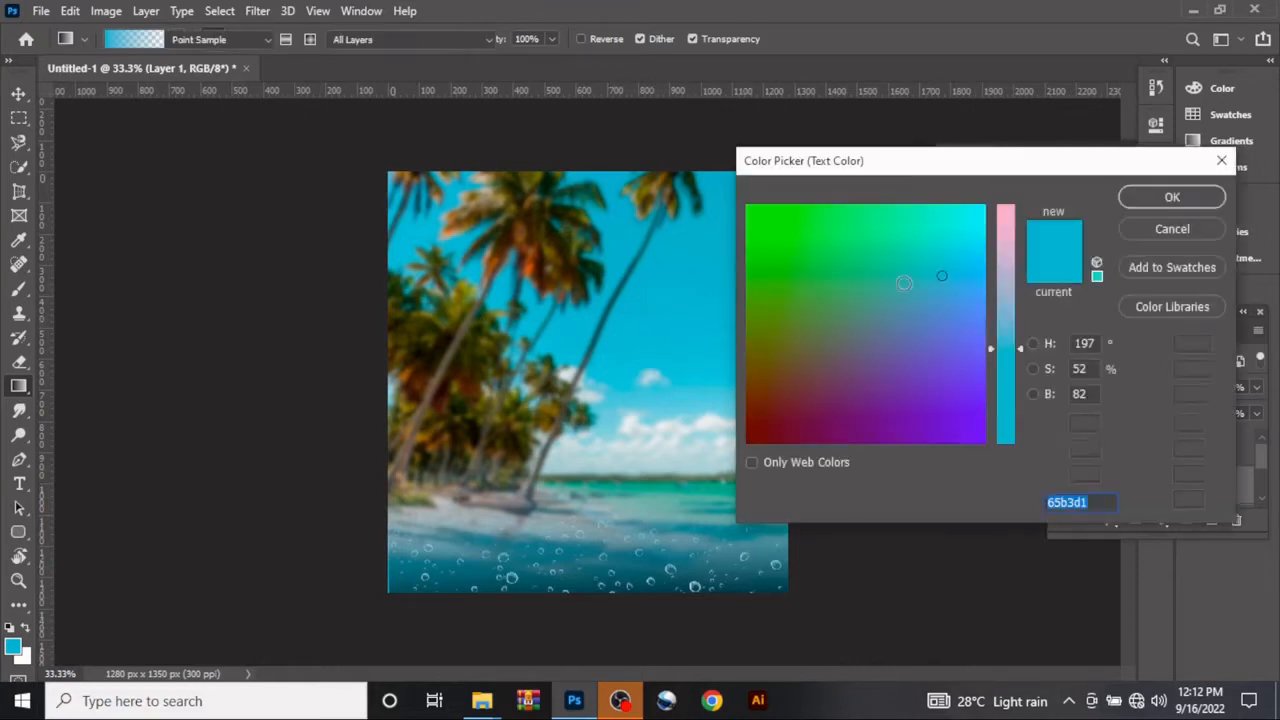
pyautogui.click(696, 295)
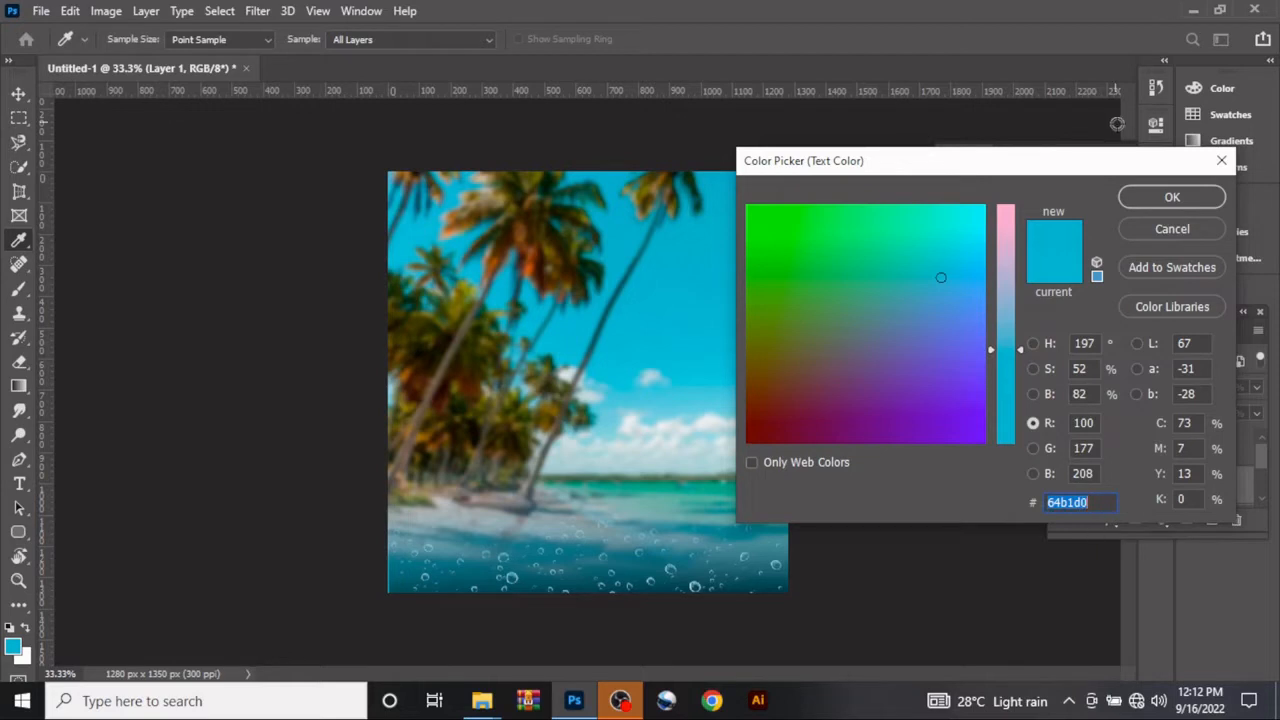
pyautogui.click(1160, 198)
pyautogui.press('g')
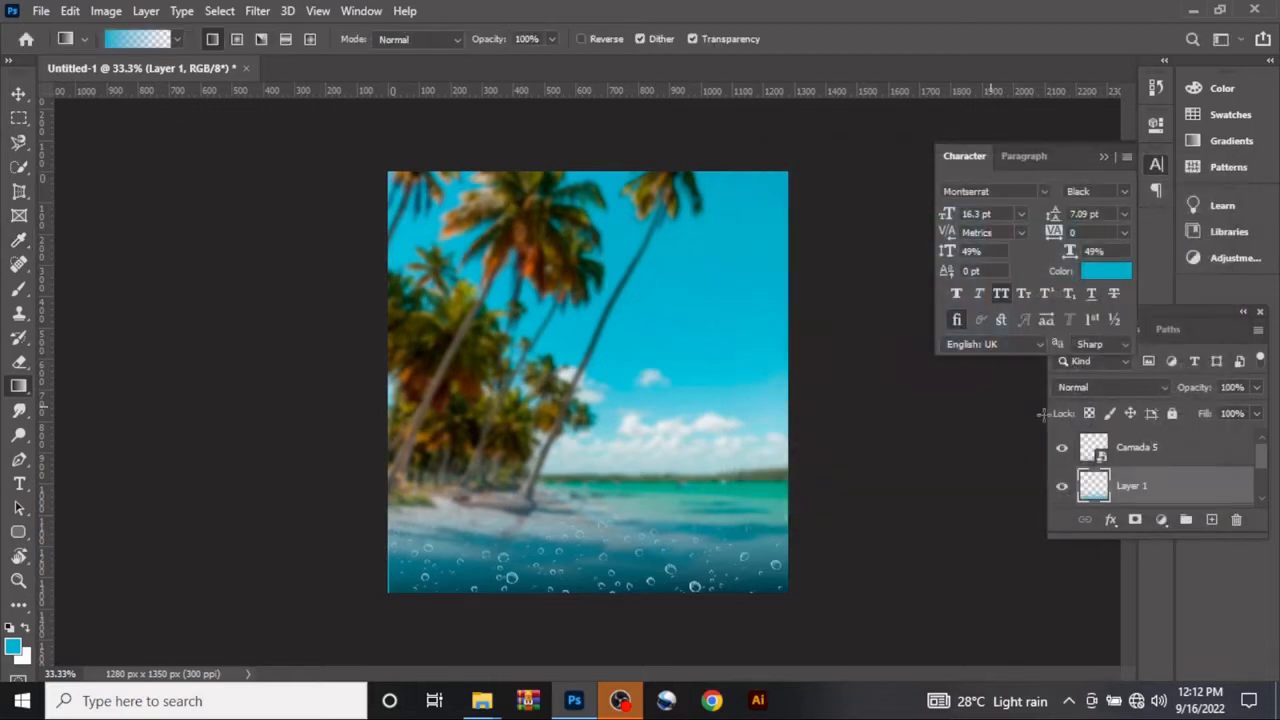
# Step: Place the woman image "2" from the beach party folder directly above the beach layer
pyautogui.click(1145, 465)
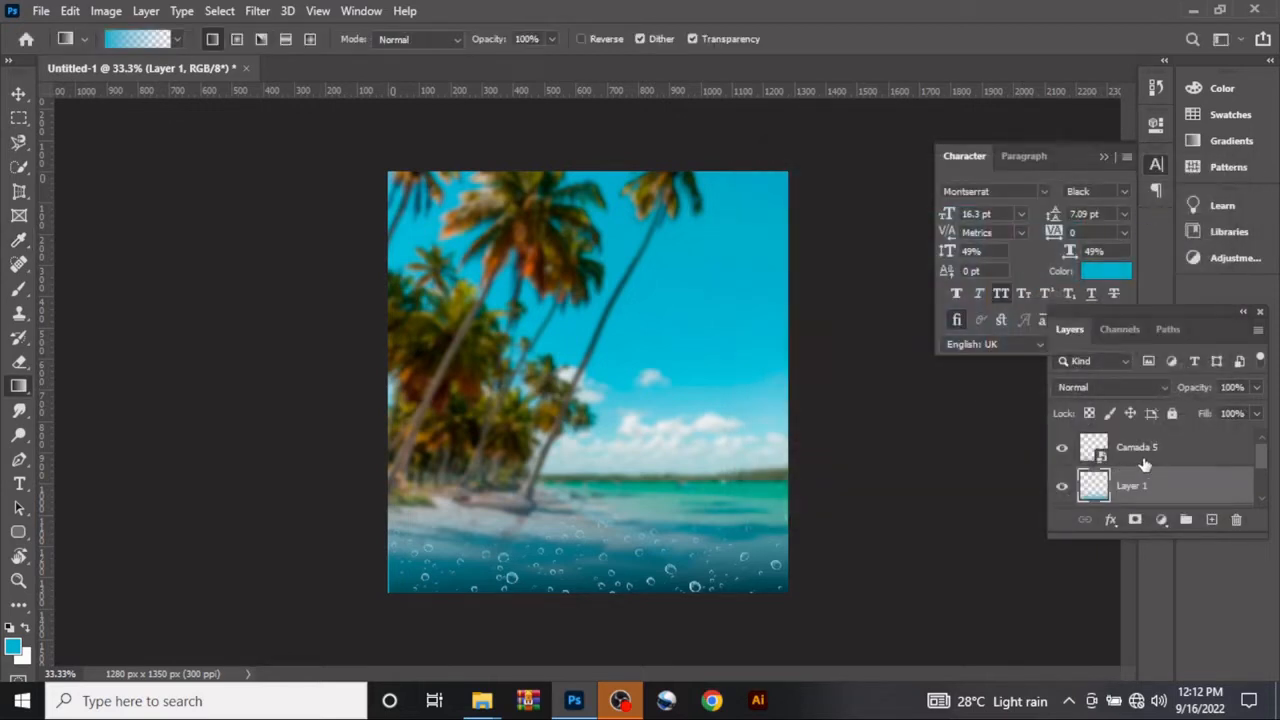
pyautogui.click(1145, 465)
pyautogui.scroll(-2, 1170, 473)
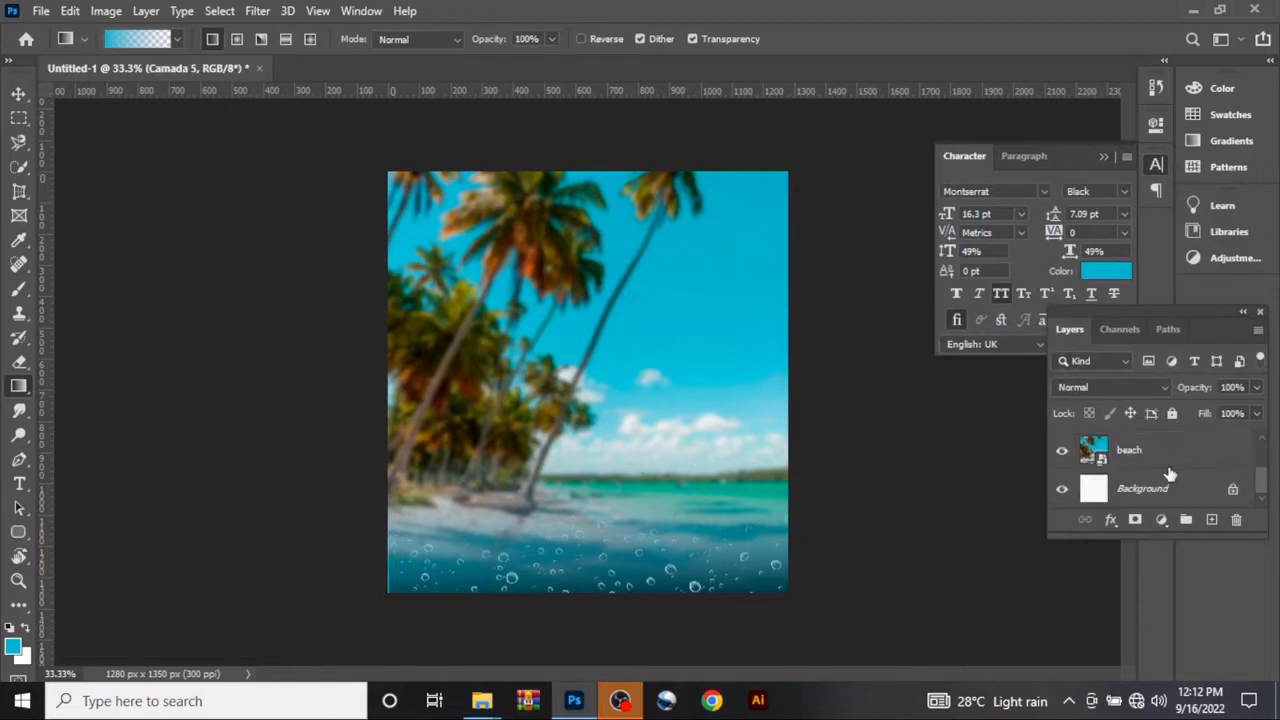
pyautogui.click(1166, 465)
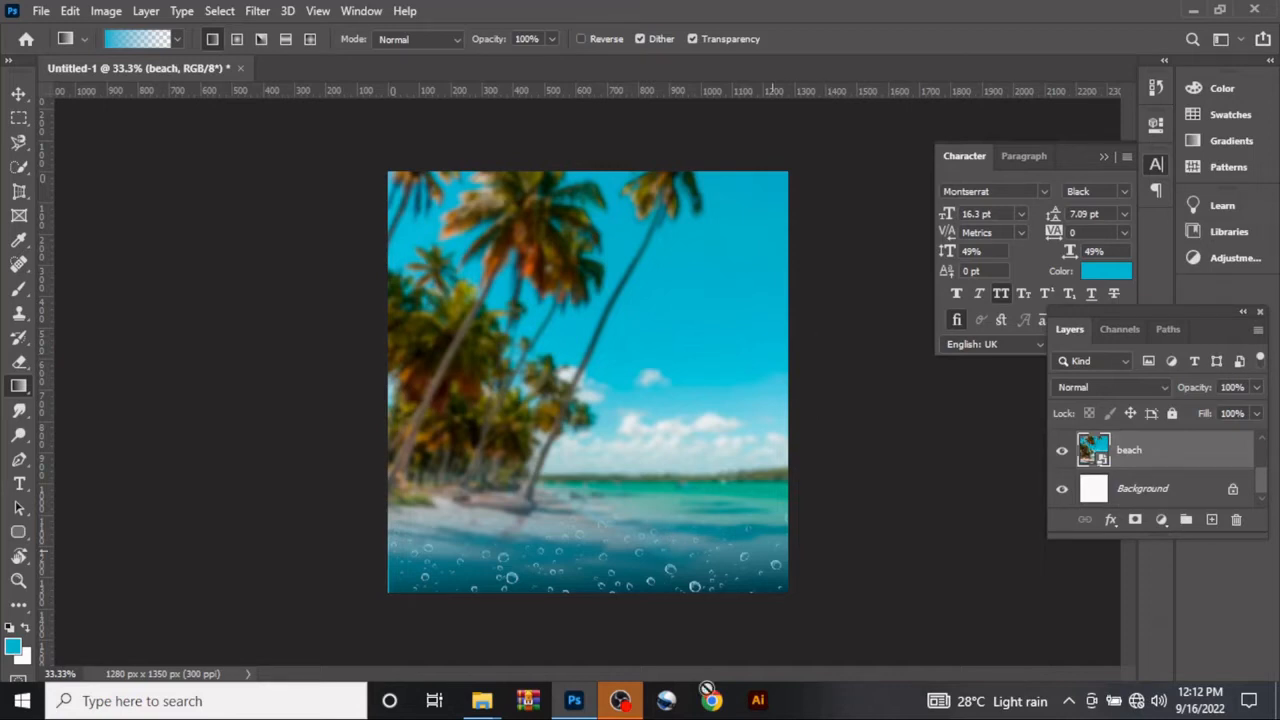
pyautogui.moveTo(482, 700)
pyautogui.click(378, 630)
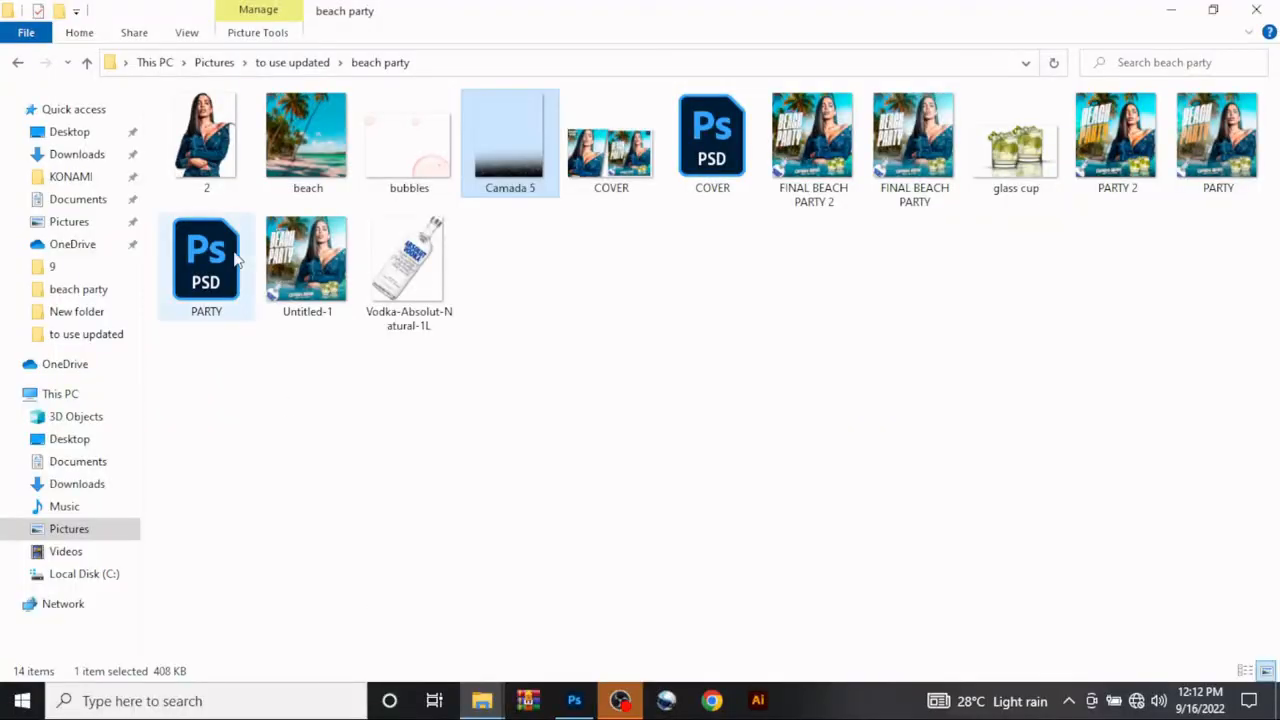
pyautogui.moveTo(206, 140); pyautogui.dragTo(742, 355)
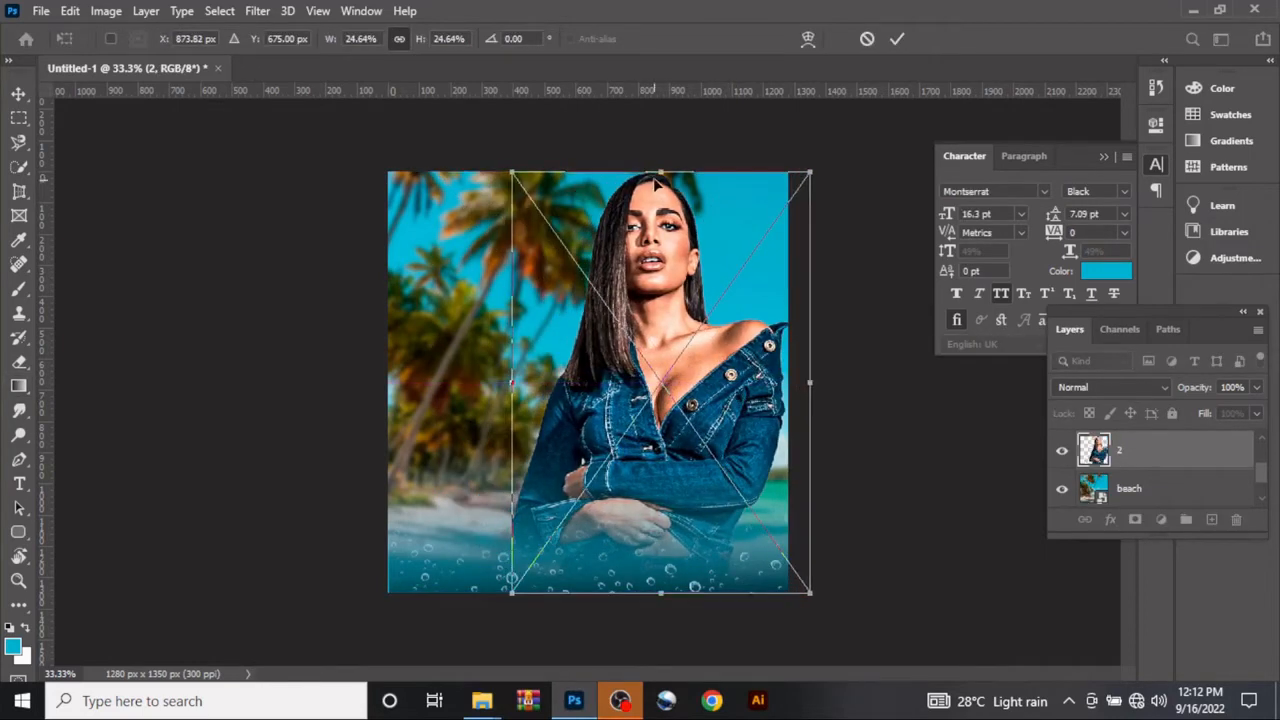
# Step: Scale the woman image to 22.84% and position it against the canvas's right side at about X 919, Y 724.5 px
pyautogui.moveTo(660, 172); pyautogui.dragTo(660, 197)
pyautogui.moveTo(673, 282); pyautogui.dragTo(679, 283)
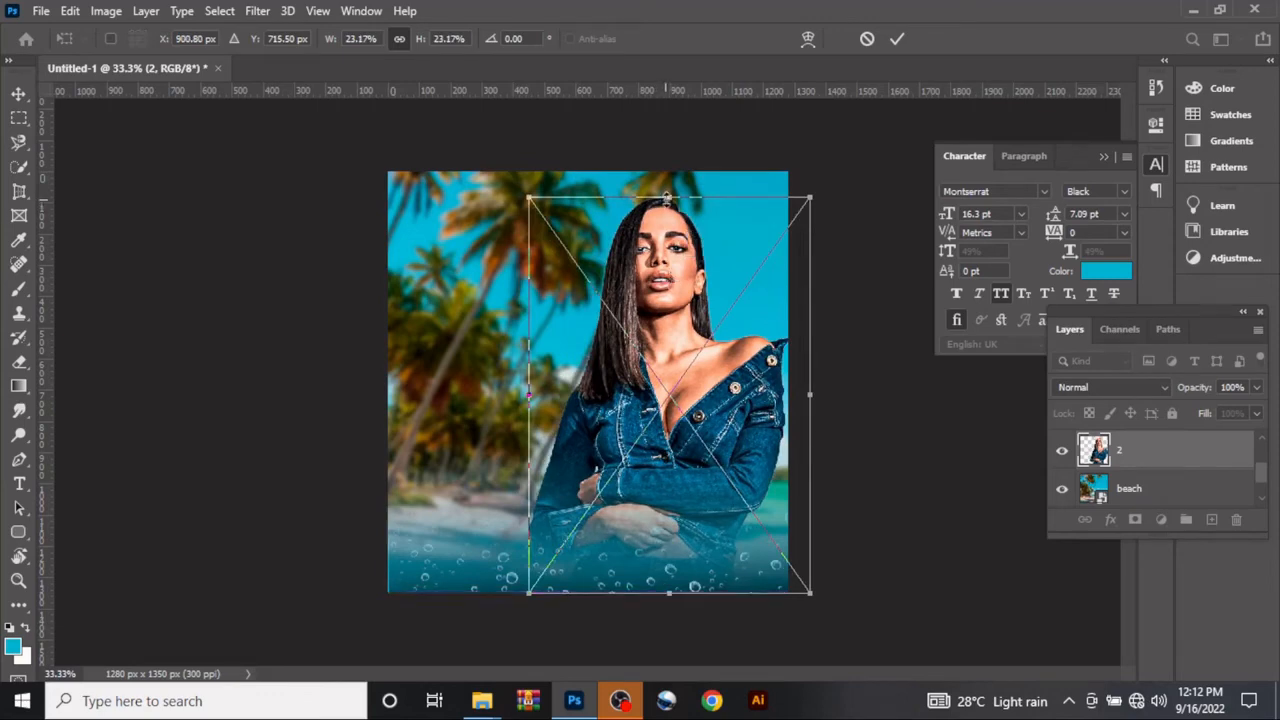
pyautogui.moveTo(668, 197); pyautogui.dragTo(668, 203)
pyautogui.moveTo(661, 262); pyautogui.dragTo(667, 262)
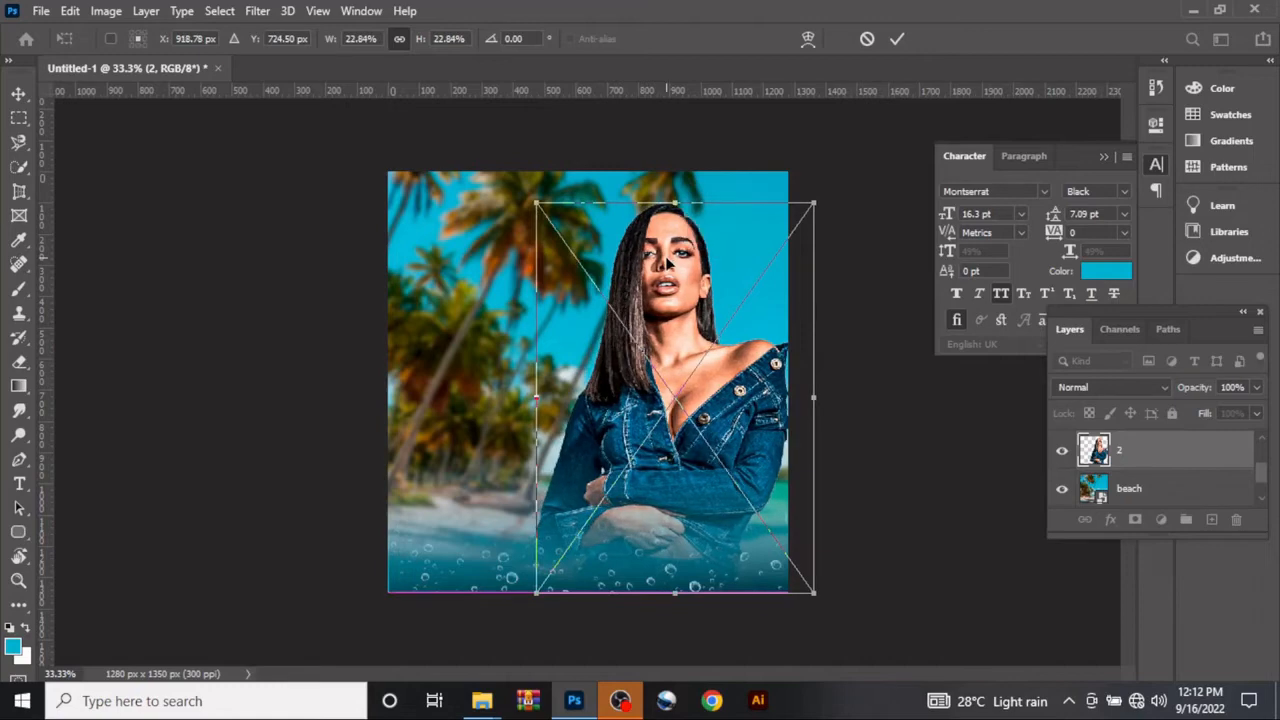
pyautogui.click(896, 39)
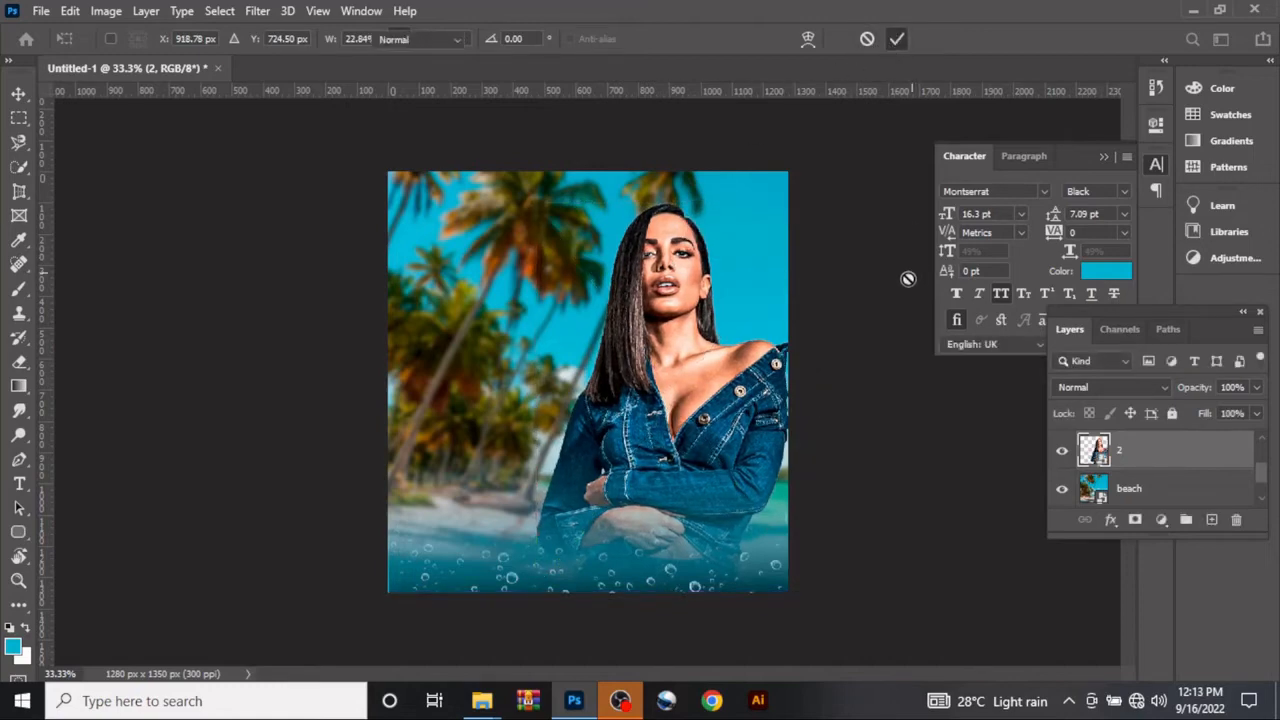
pyautogui.press('g')
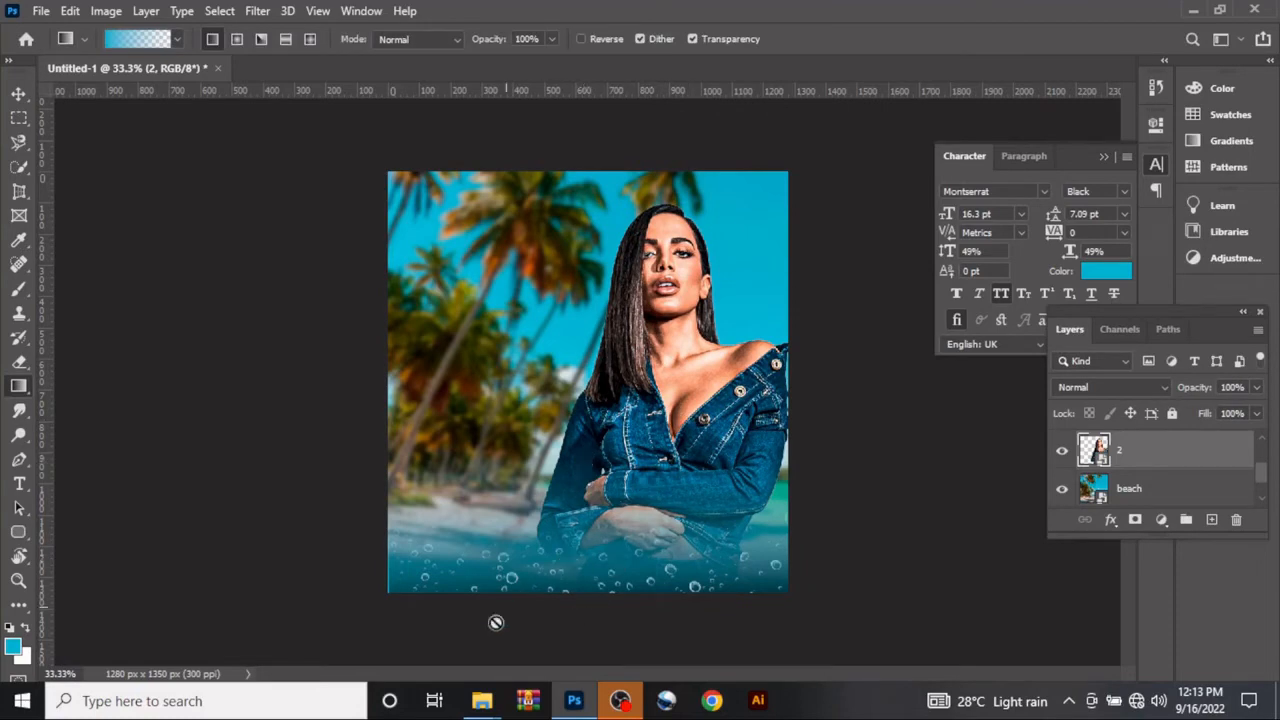
# Step: Place the "glass cup" image at 22.96% scale over the woman's jacket and move its layer above Camada 5
pyautogui.moveTo(482, 700)
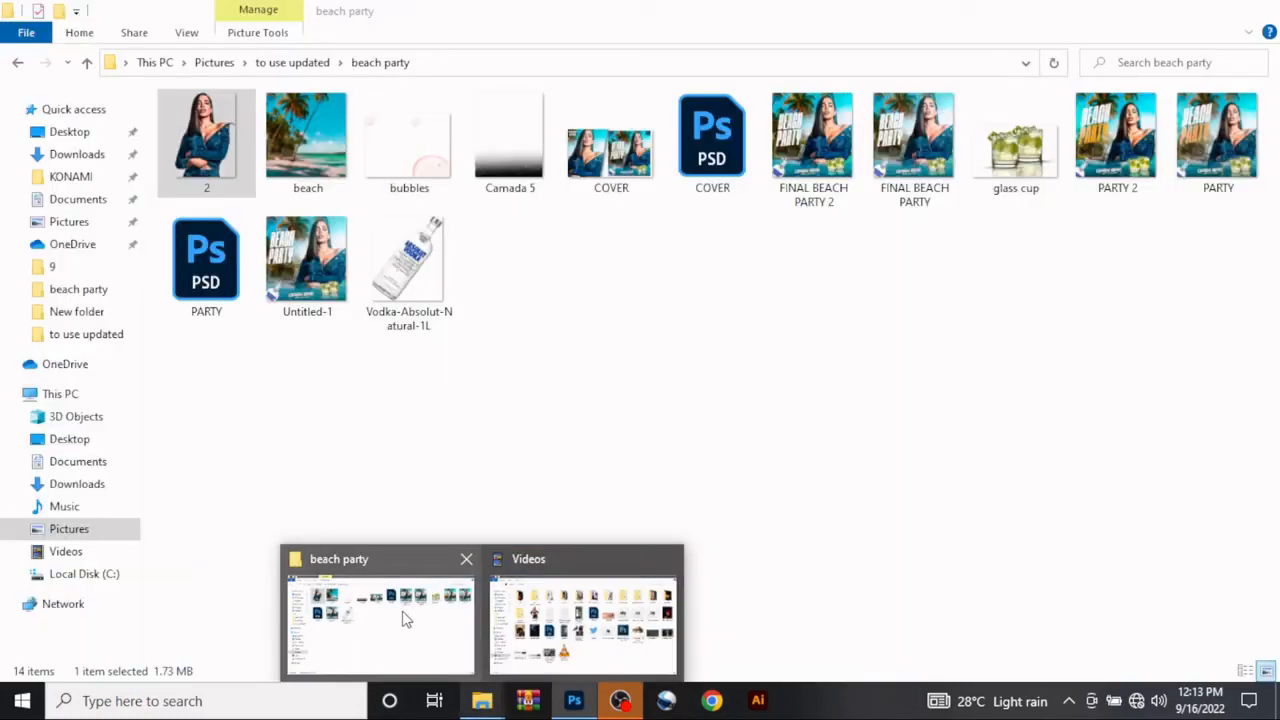
pyautogui.click(403, 614)
pyautogui.moveTo(1015, 170); pyautogui.dragTo(688, 568)
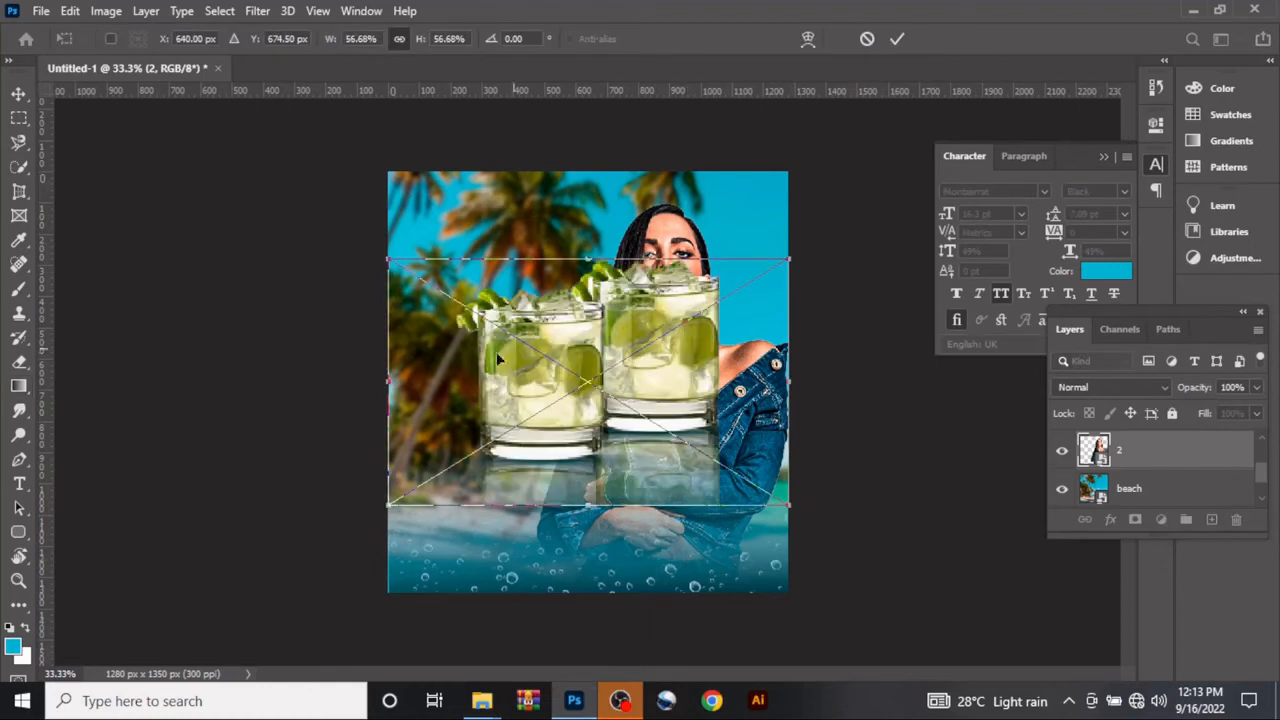
pyautogui.moveTo(381, 381); pyautogui.dragTo(683, 394)
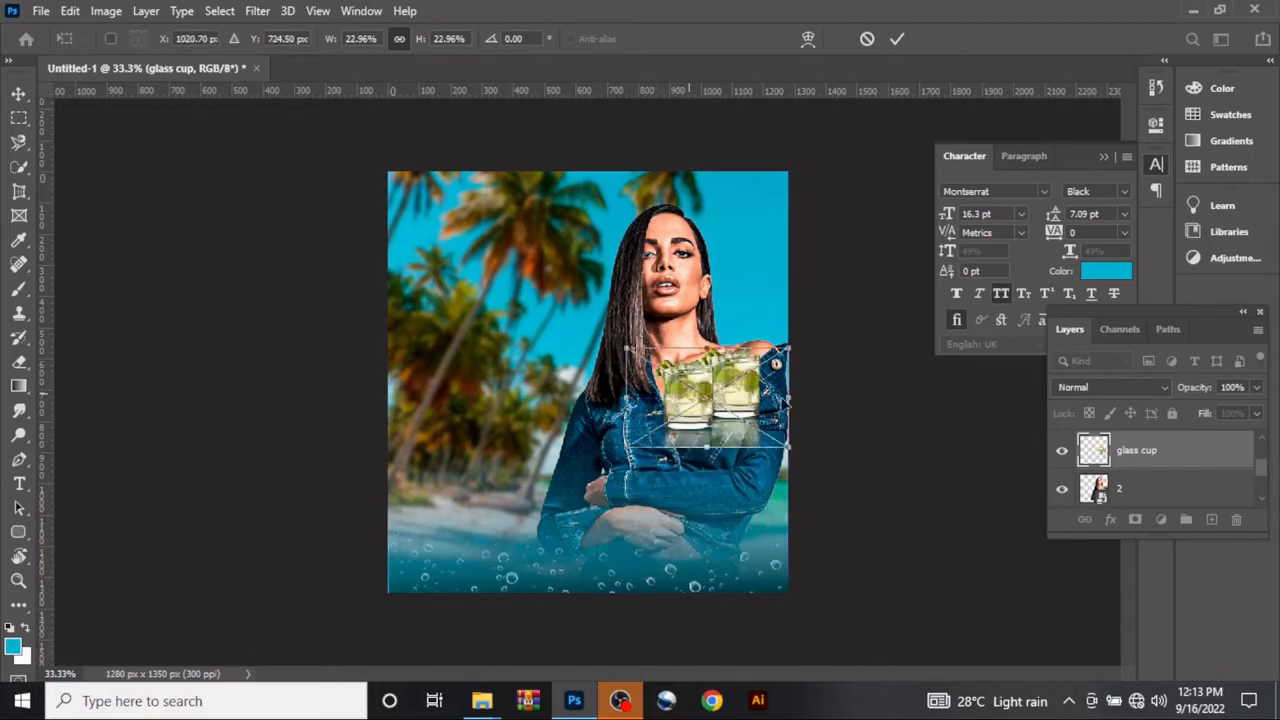
pyautogui.click(903, 36)
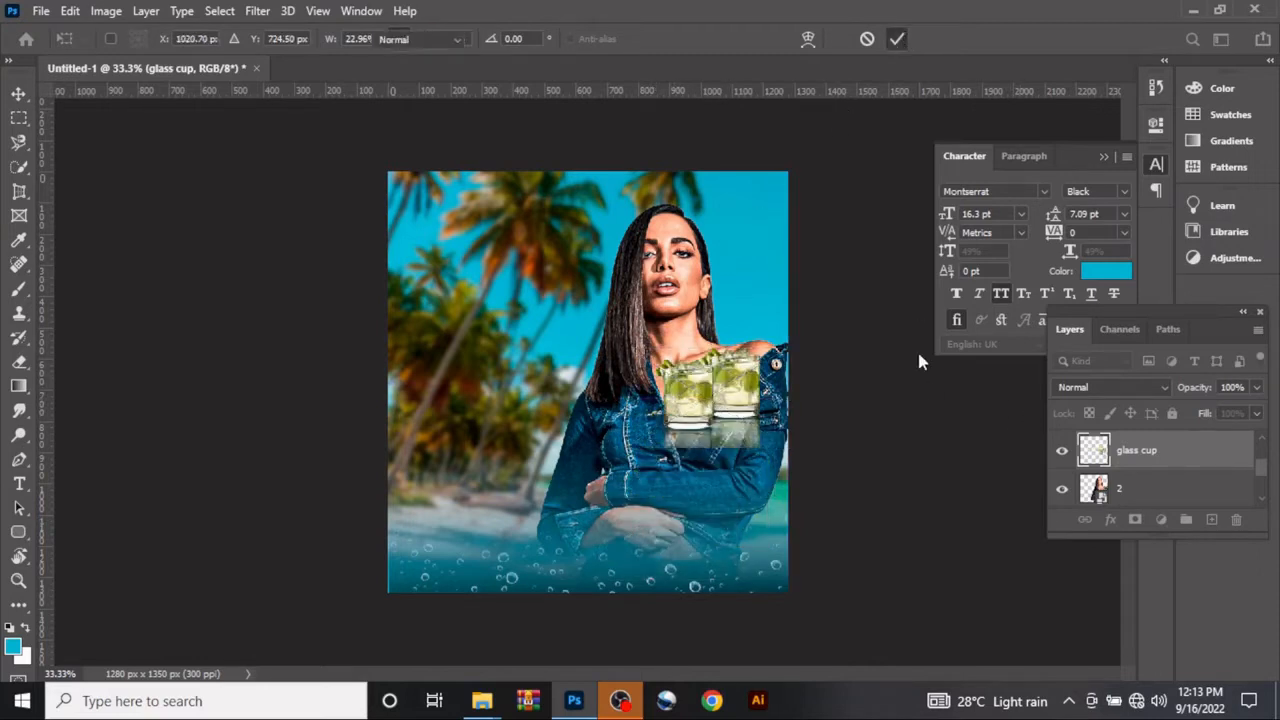
pyautogui.moveTo(1168, 460)
pyautogui.mouseDown()
pyautogui.moveTo(1165, 416)
pyautogui.moveTo(1169, 437)
pyautogui.mouseUp()
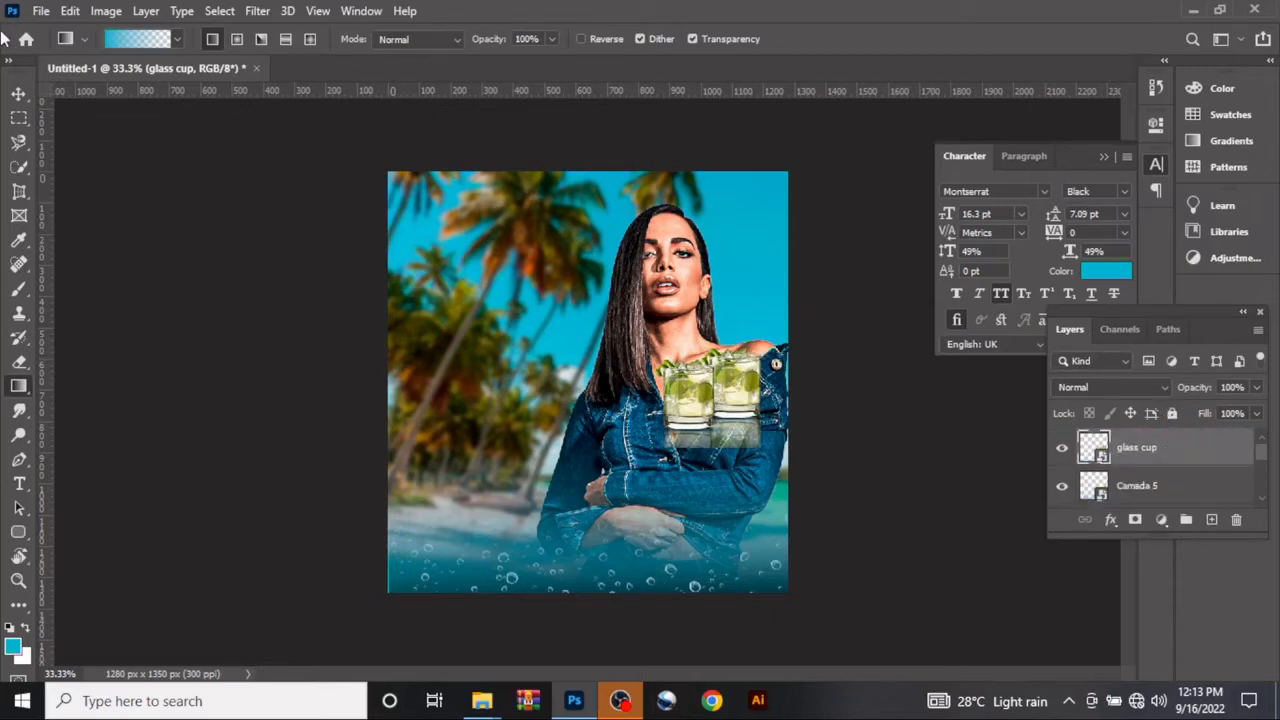
pyautogui.click(18, 94)
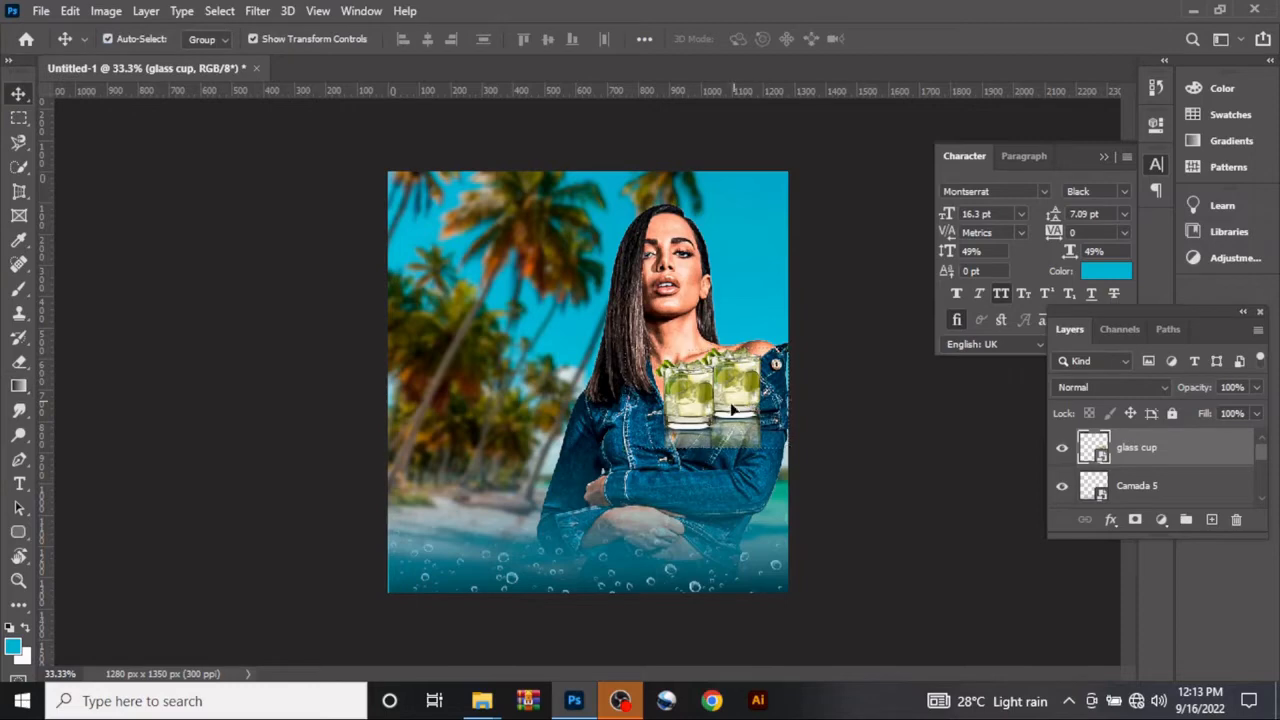
# Step: Move the cocktail glasses down to the canvas's lower edge, just below the woman's folded arms
pyautogui.moveTo(735, 415); pyautogui.dragTo(718, 551)
pyautogui.click(832, 223)
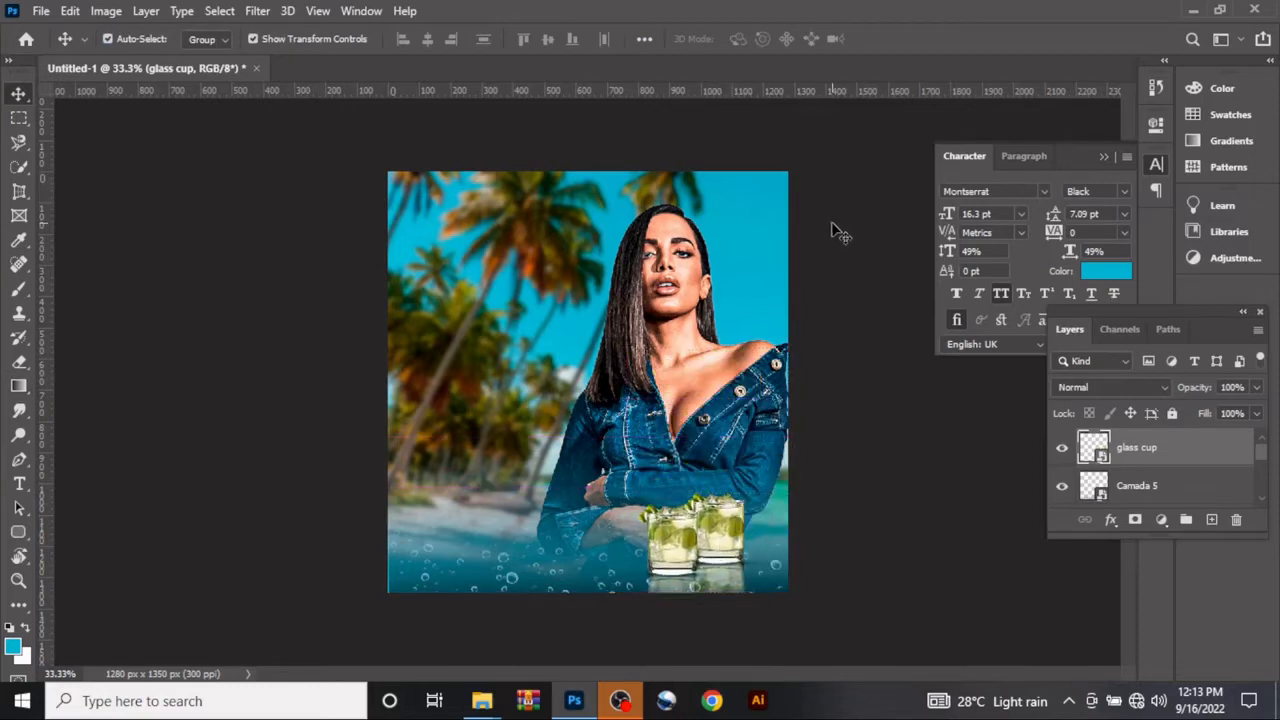
# Step: Place the "Vodka-Absolut-Natural-1L" image from the beach party folder at 18.65% scale in the canvas's lower-left corner, about X 61, Y 1273.5 px
pyautogui.moveTo(483, 697)
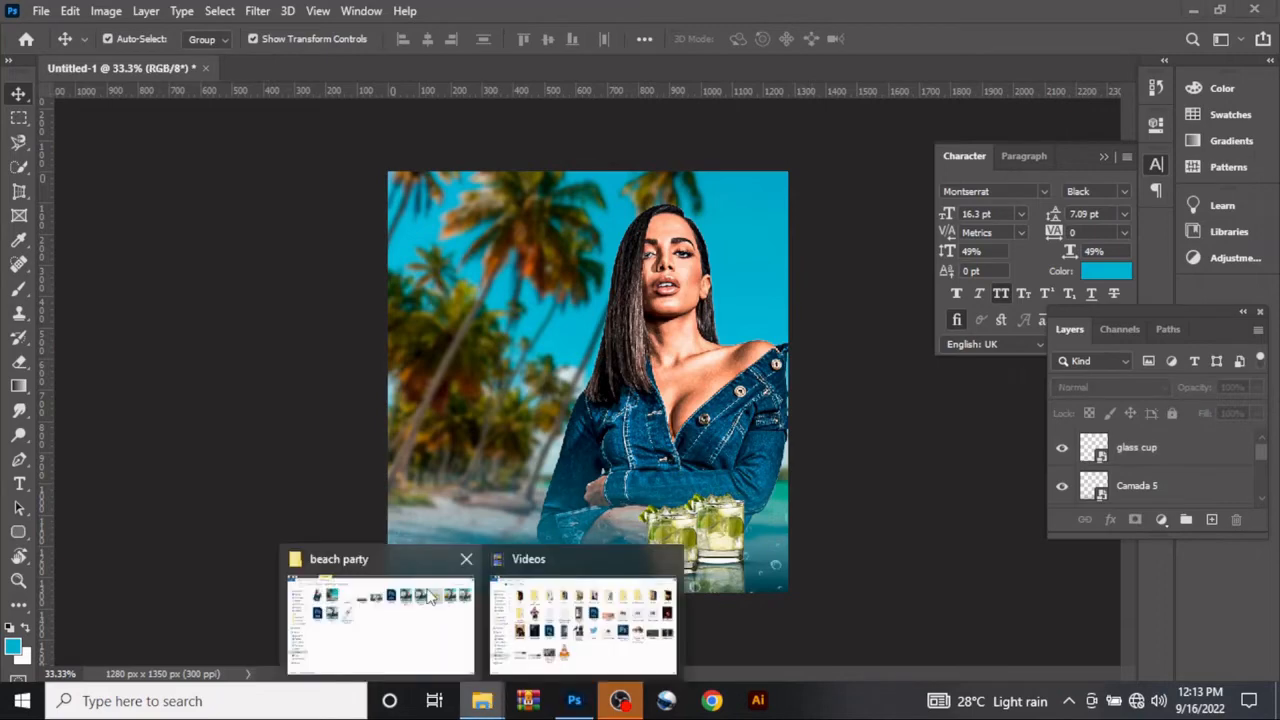
pyautogui.click(430, 597)
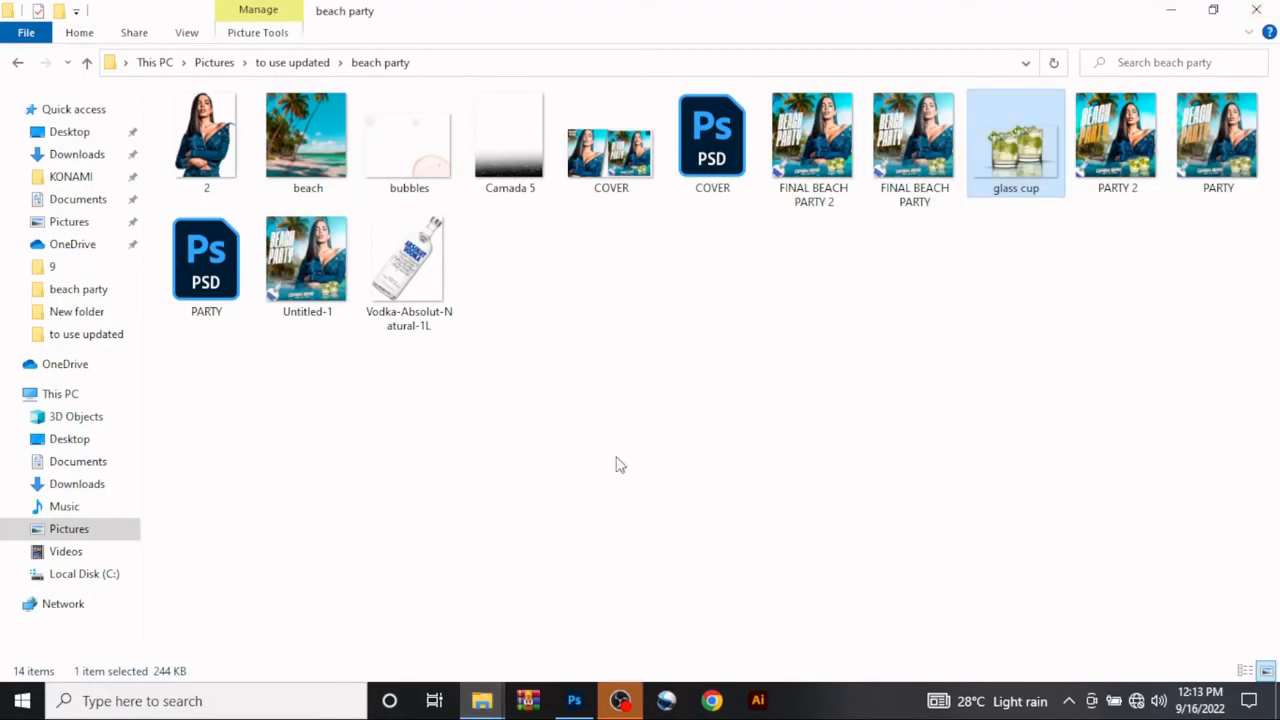
pyautogui.moveTo(443, 286); pyautogui.dragTo(454, 508)
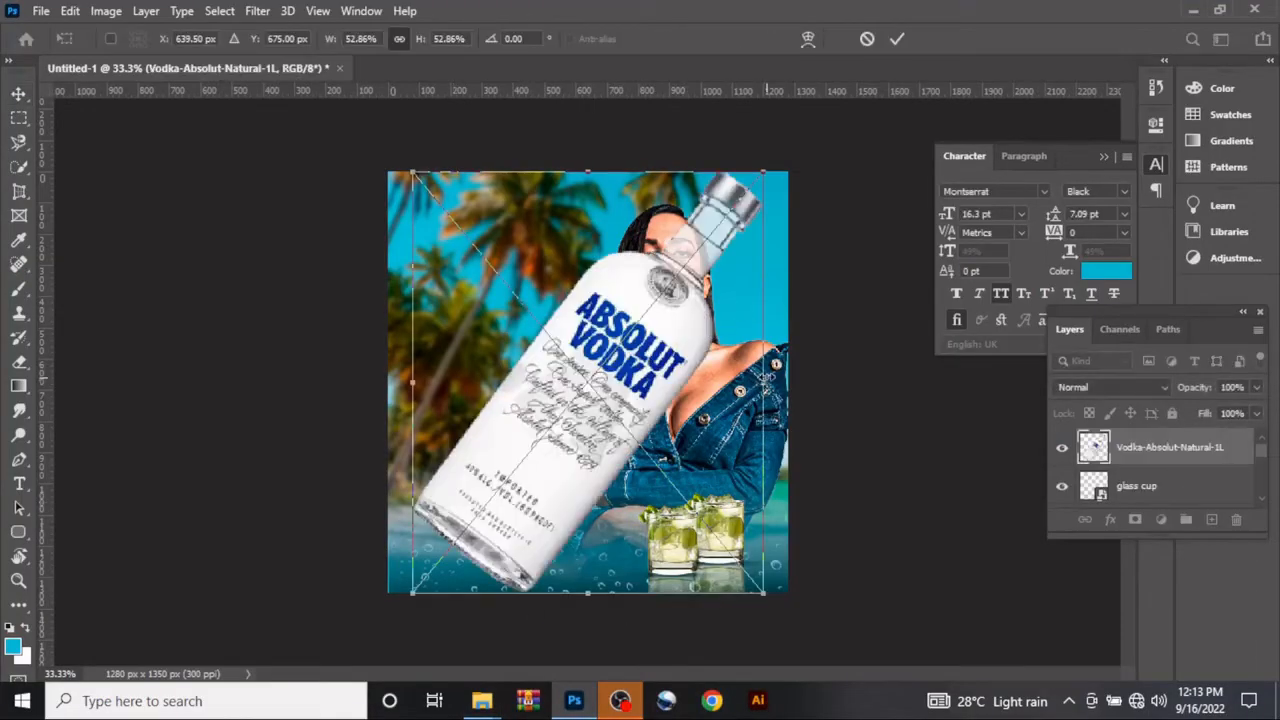
pyautogui.moveTo(763, 382); pyautogui.dragTo(447, 550)
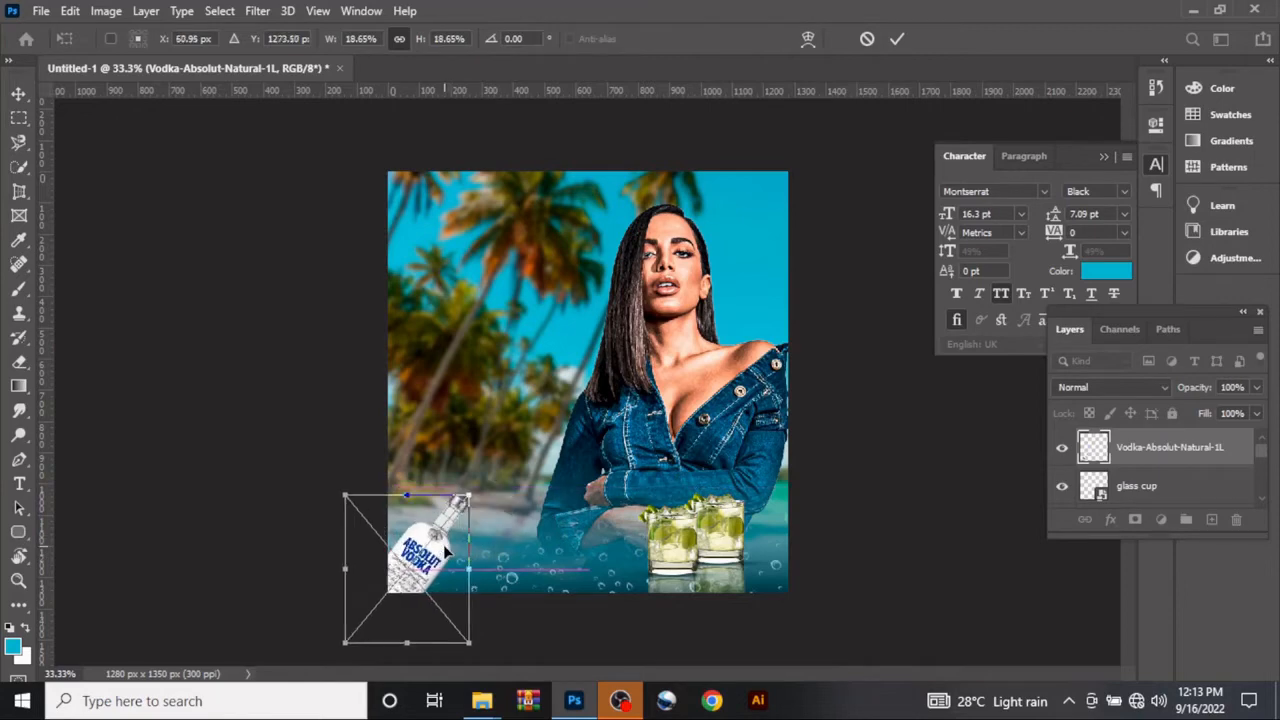
pyautogui.click(897, 39)
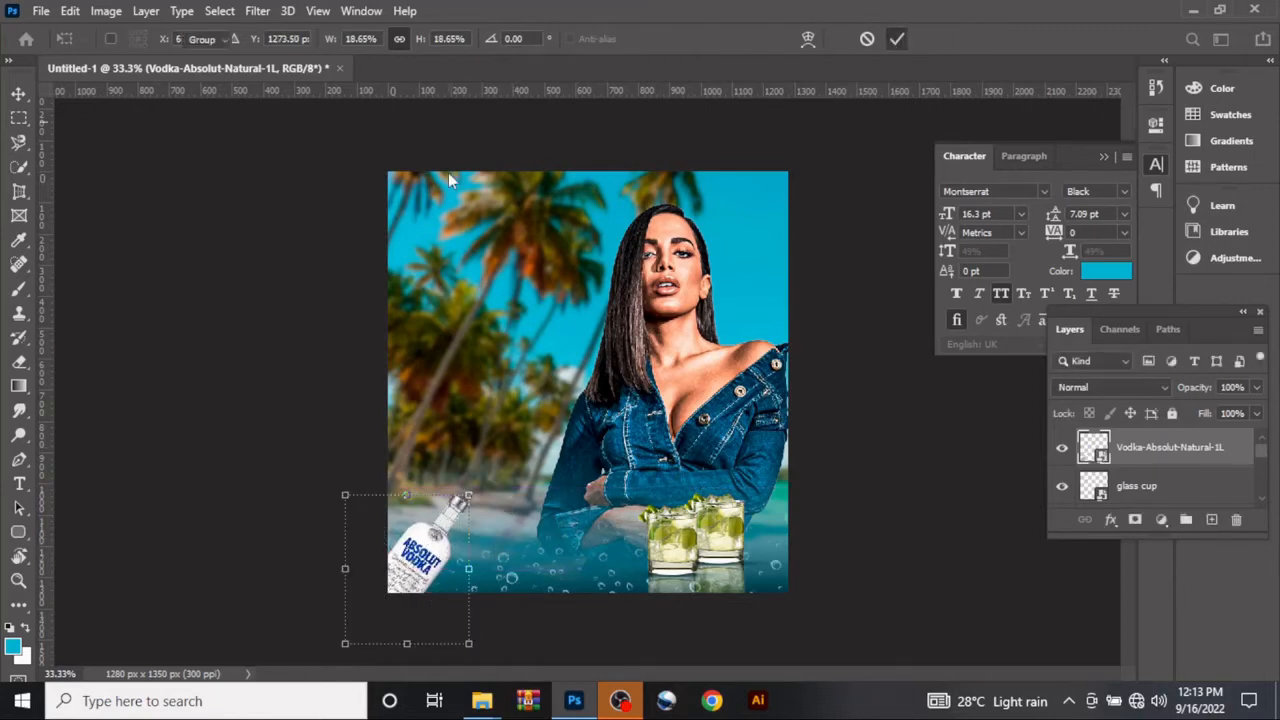
pyautogui.click(245, 222)
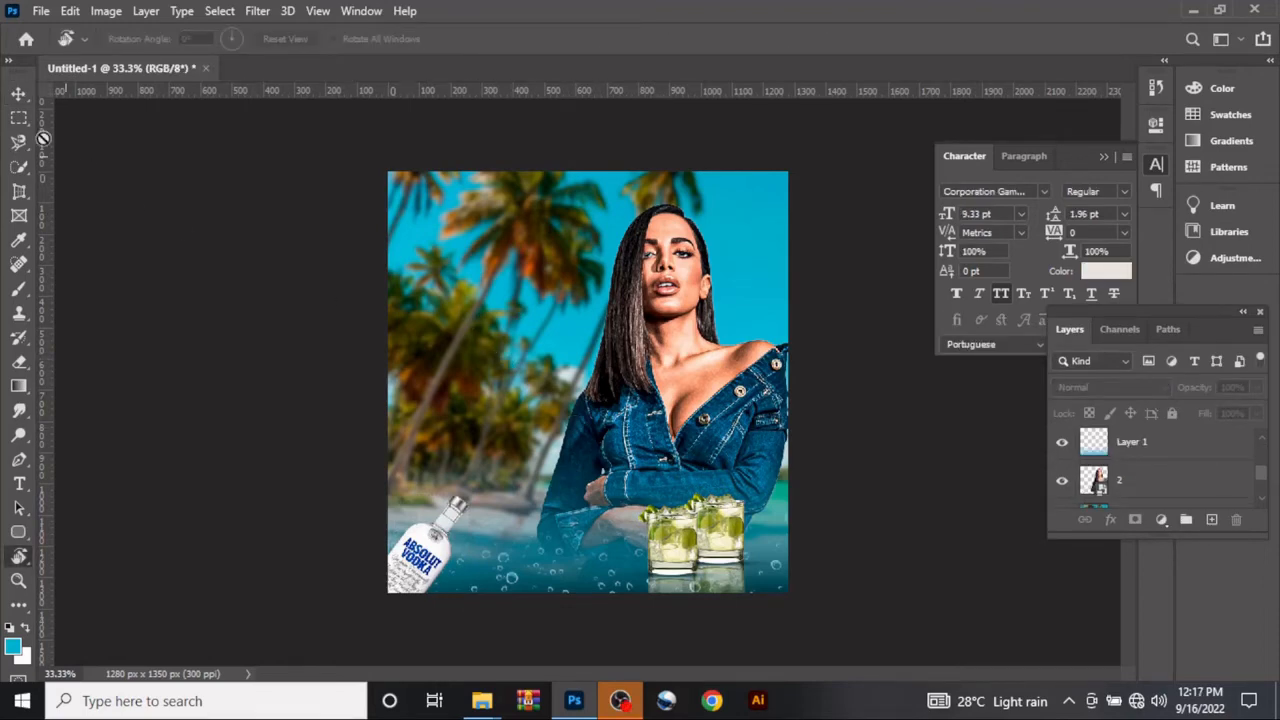
# Step: Add a new layer directly above the beach layer and paint soft white glows on both sides of the woman's head with a 600 px brush
pyautogui.click(16, 95)
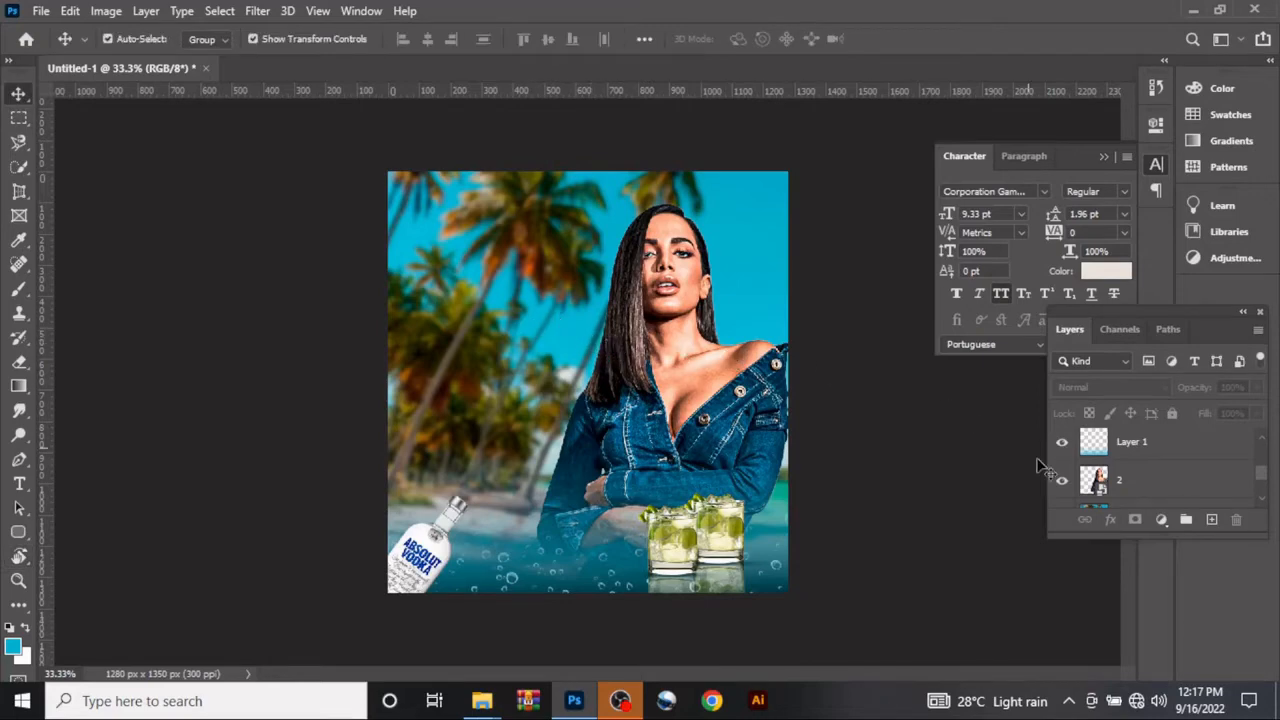
pyautogui.scroll(-1, 1146, 462)
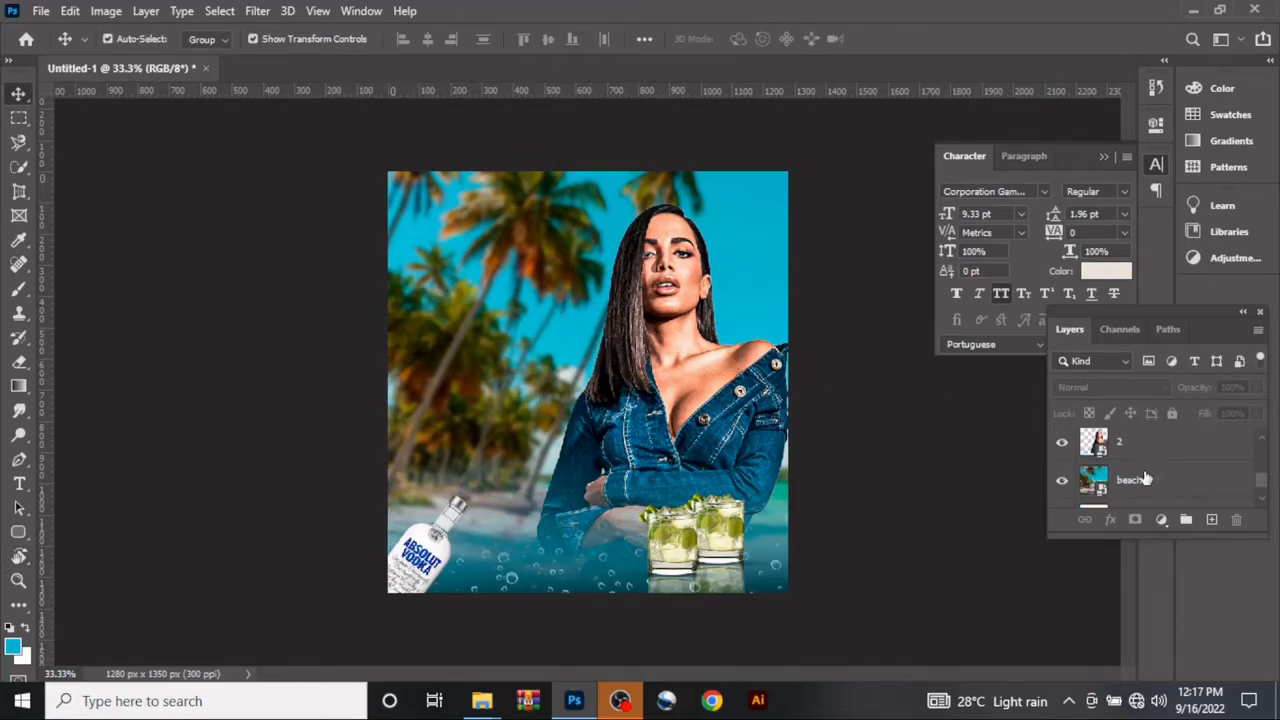
pyautogui.click(1146, 480)
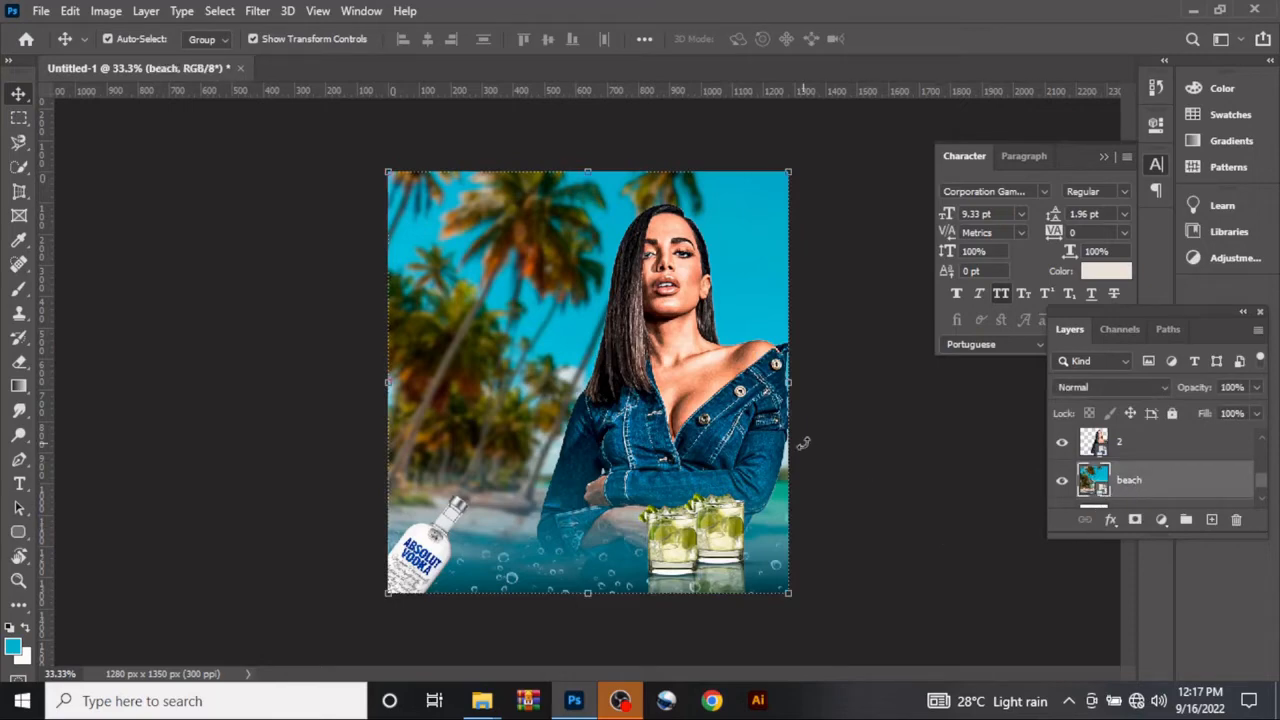
pyautogui.press('b')
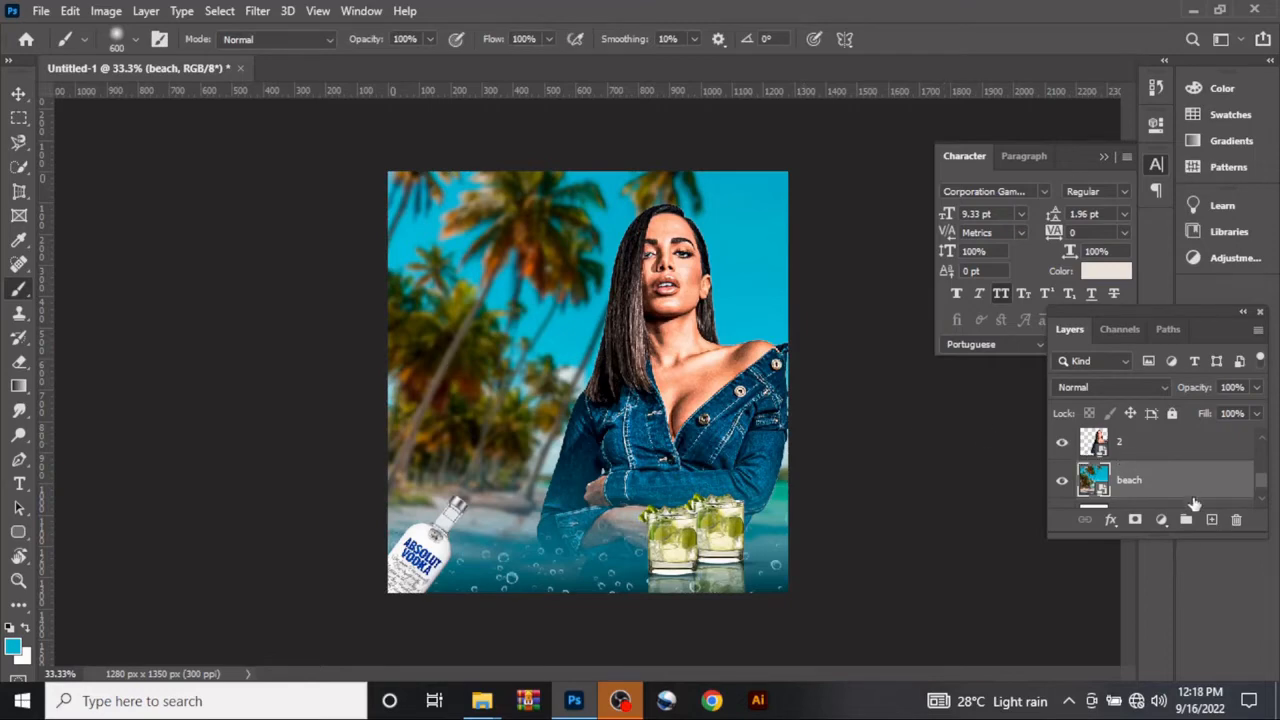
pyautogui.click(1211, 520)
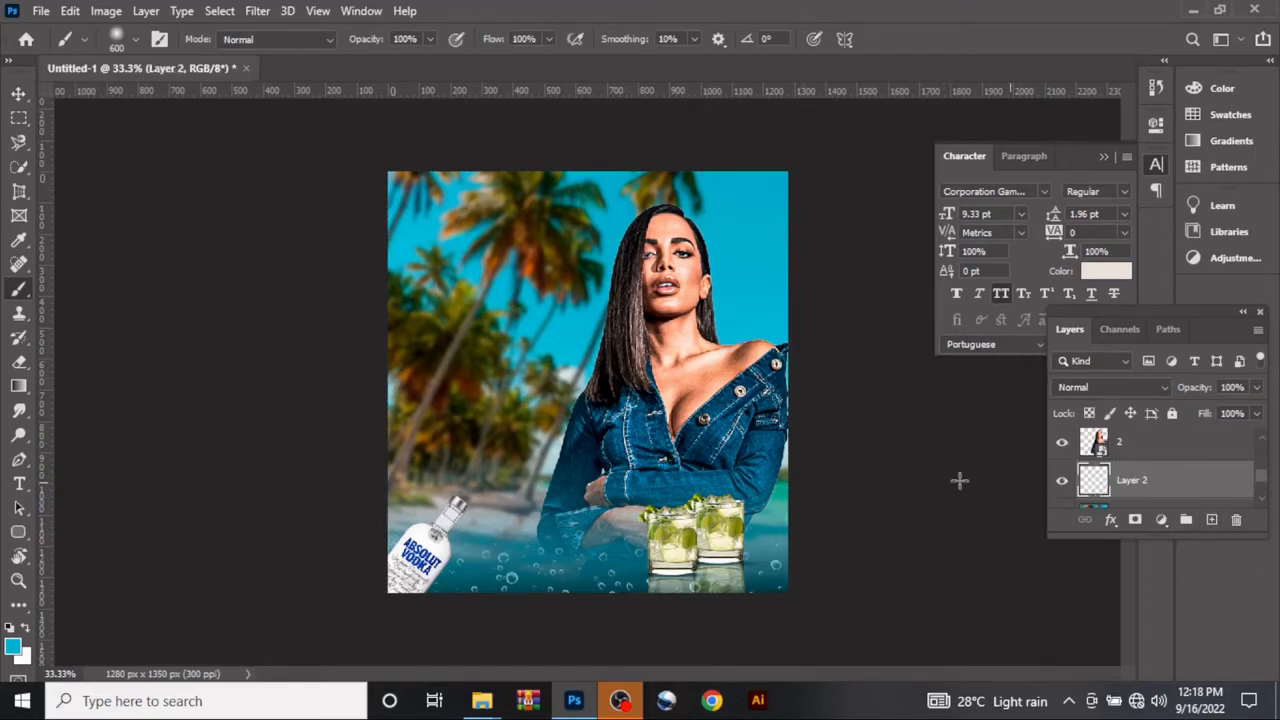
pyautogui.click(29, 636)
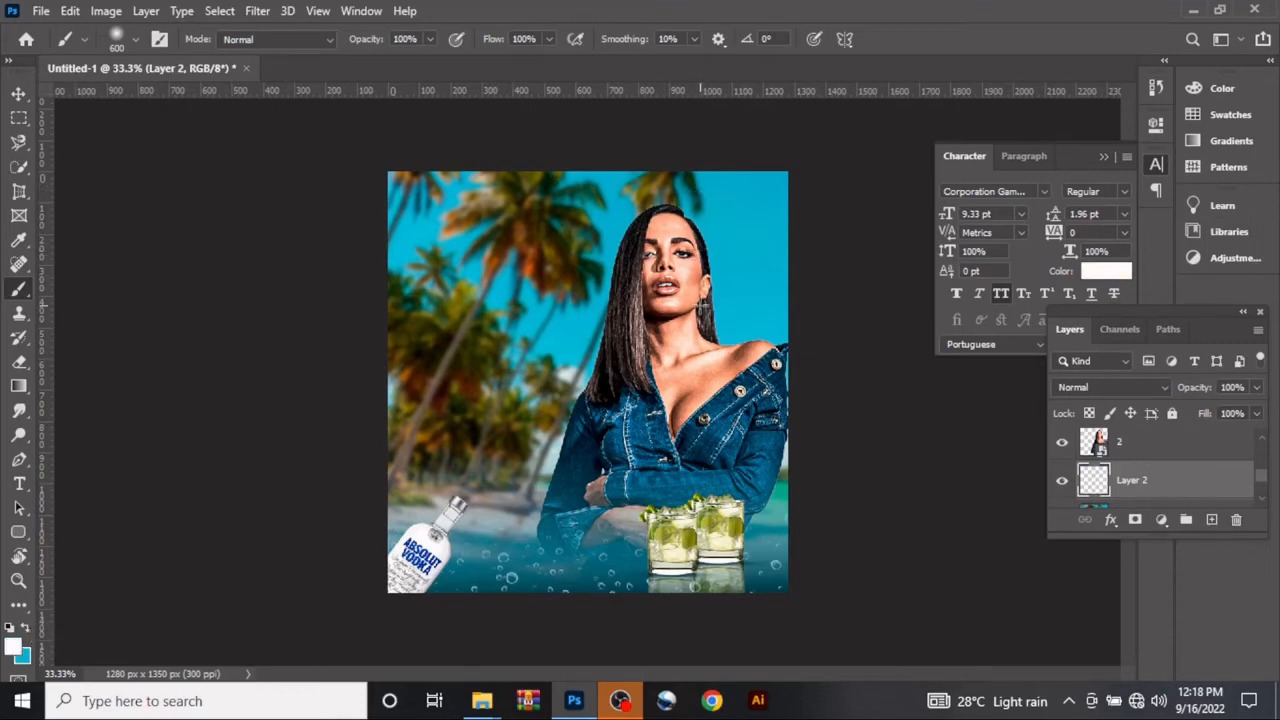
pyautogui.click(732, 313)
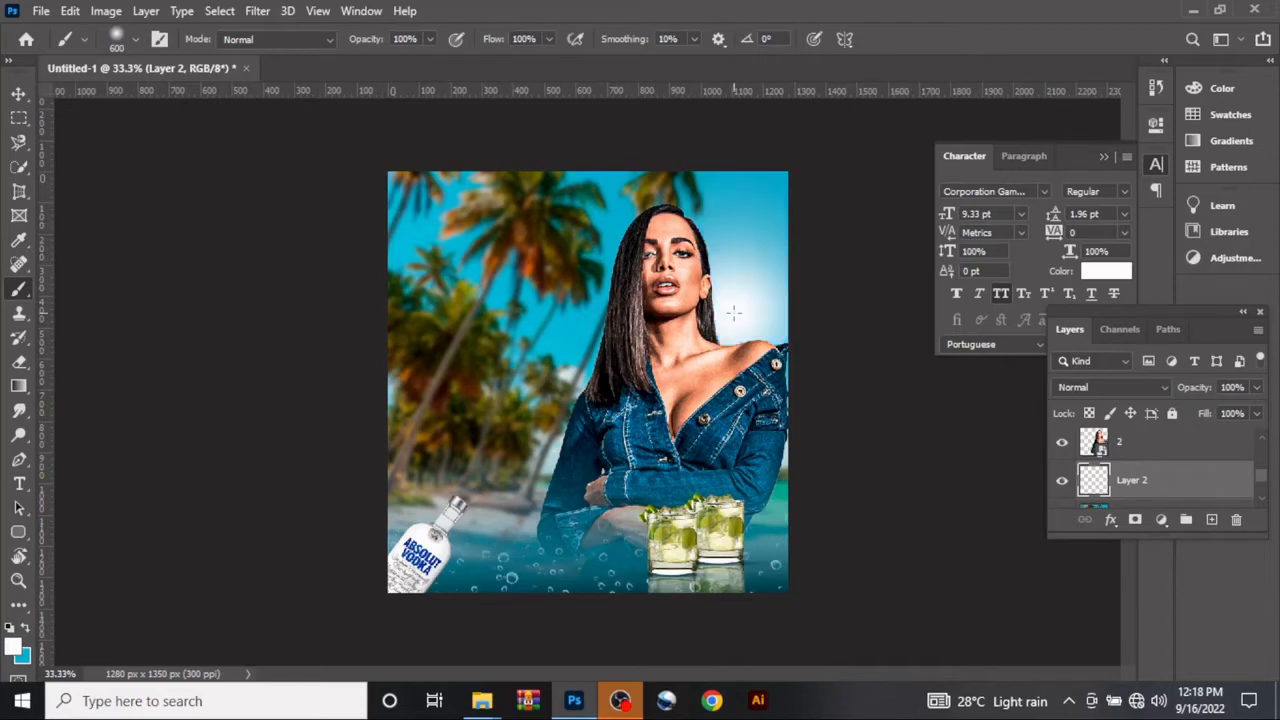
pyautogui.click(600, 312)
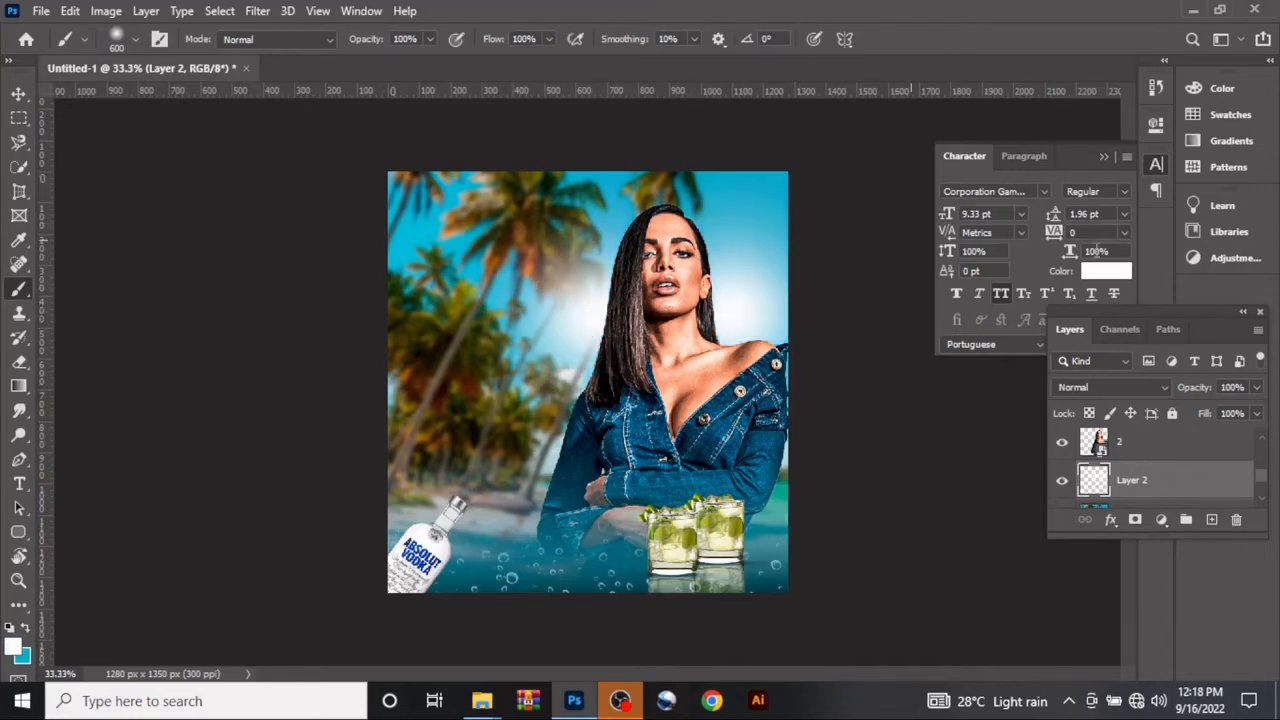
# Step: Set the white glow layer to Linear Dodge (Add) blending with 75% fill
pyautogui.click(1120, 390)
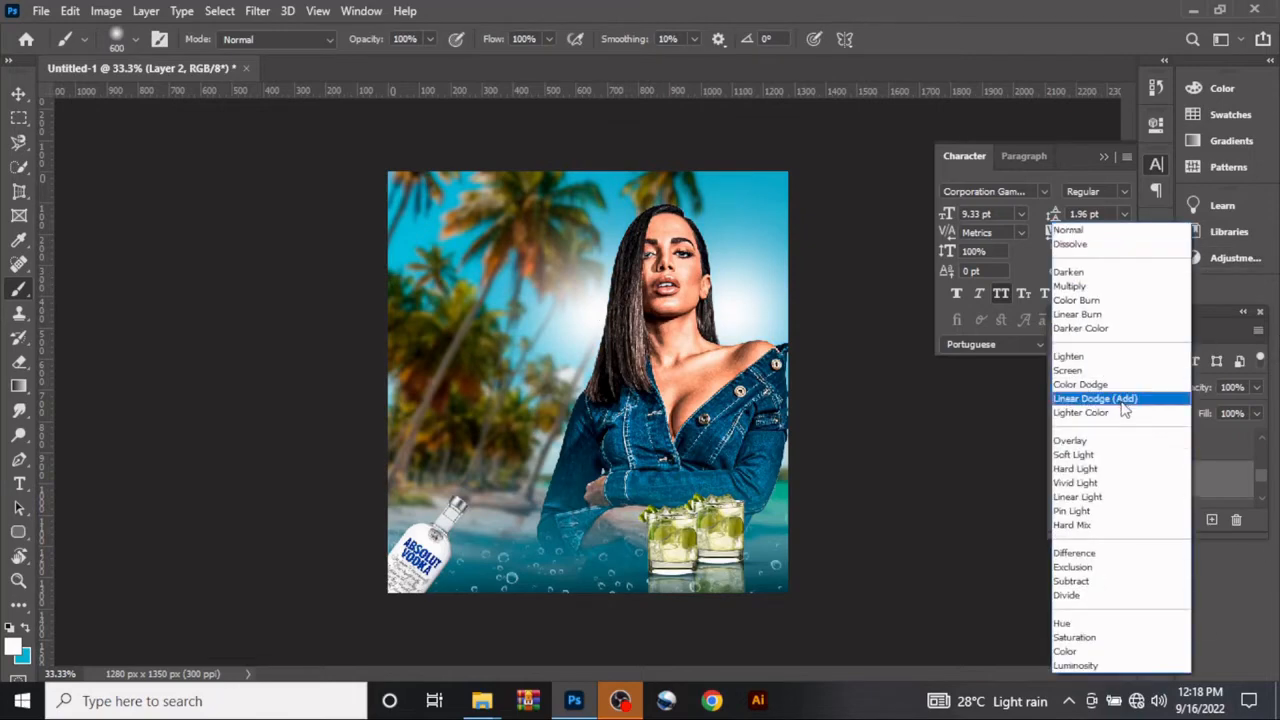
pyautogui.click(1095, 398)
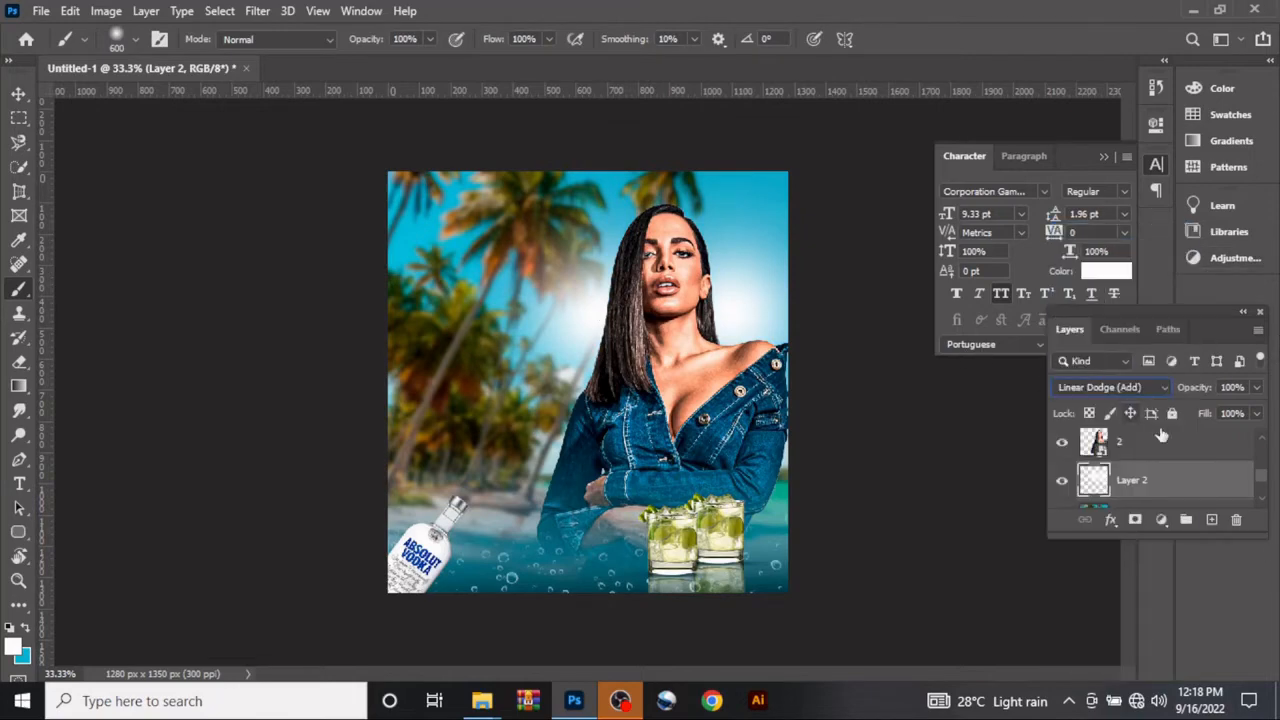
pyautogui.moveTo(1203, 420); pyautogui.dragTo(1177, 423)
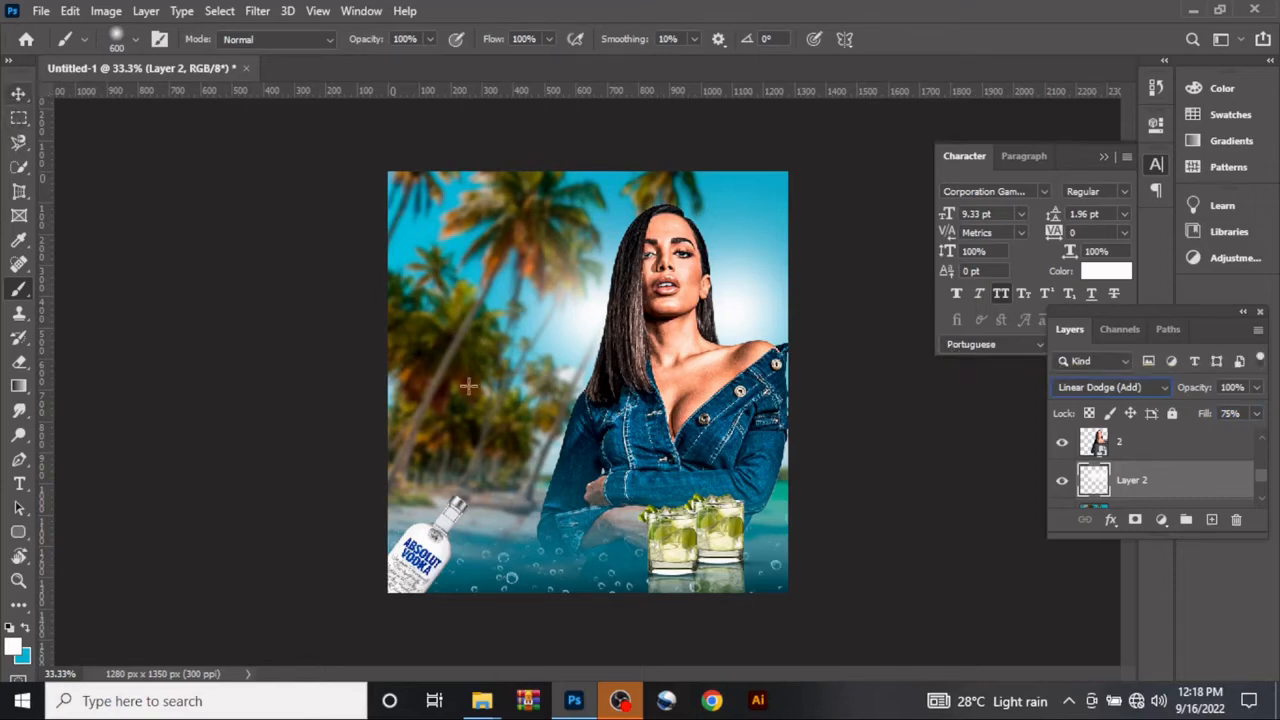
# Step: Add the white text "OPEN BAR" beside the vodka bottle and move its layer directly below the Vodka-Absolut-Natural-1L layer
pyautogui.scroll(-3, 1150, 478)
pyautogui.click(1147, 463)
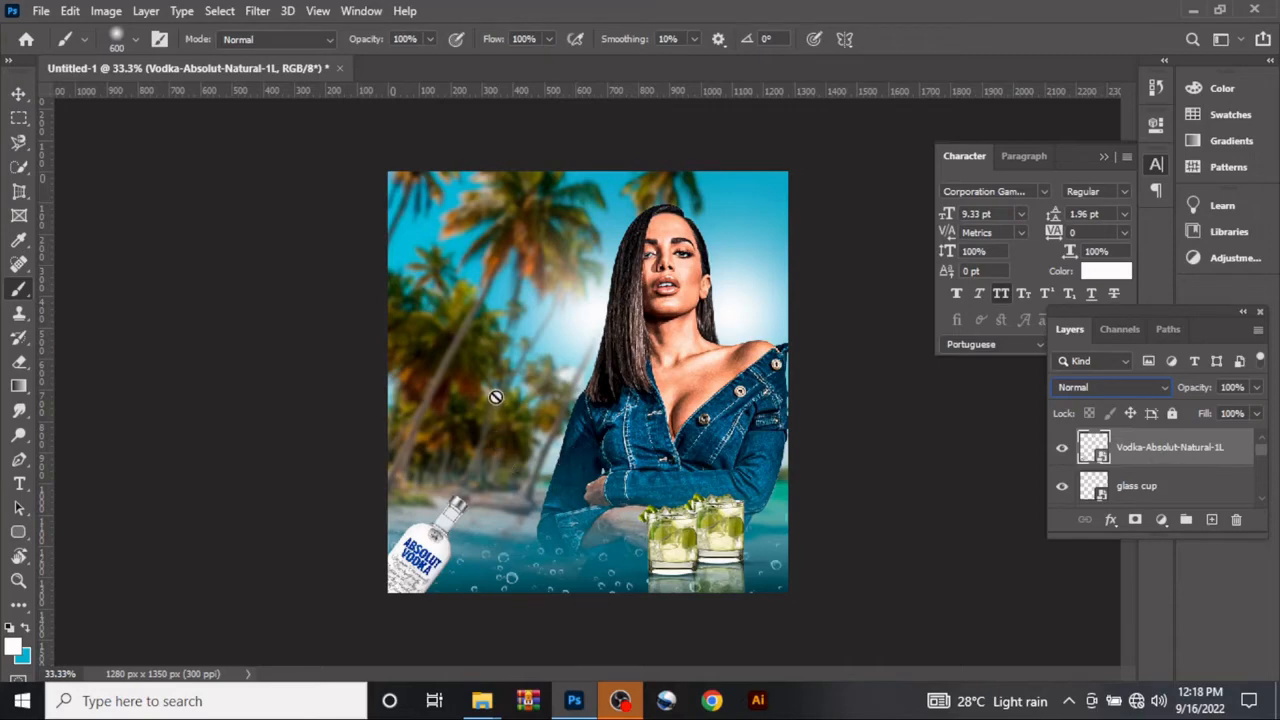
pyautogui.click(19, 97)
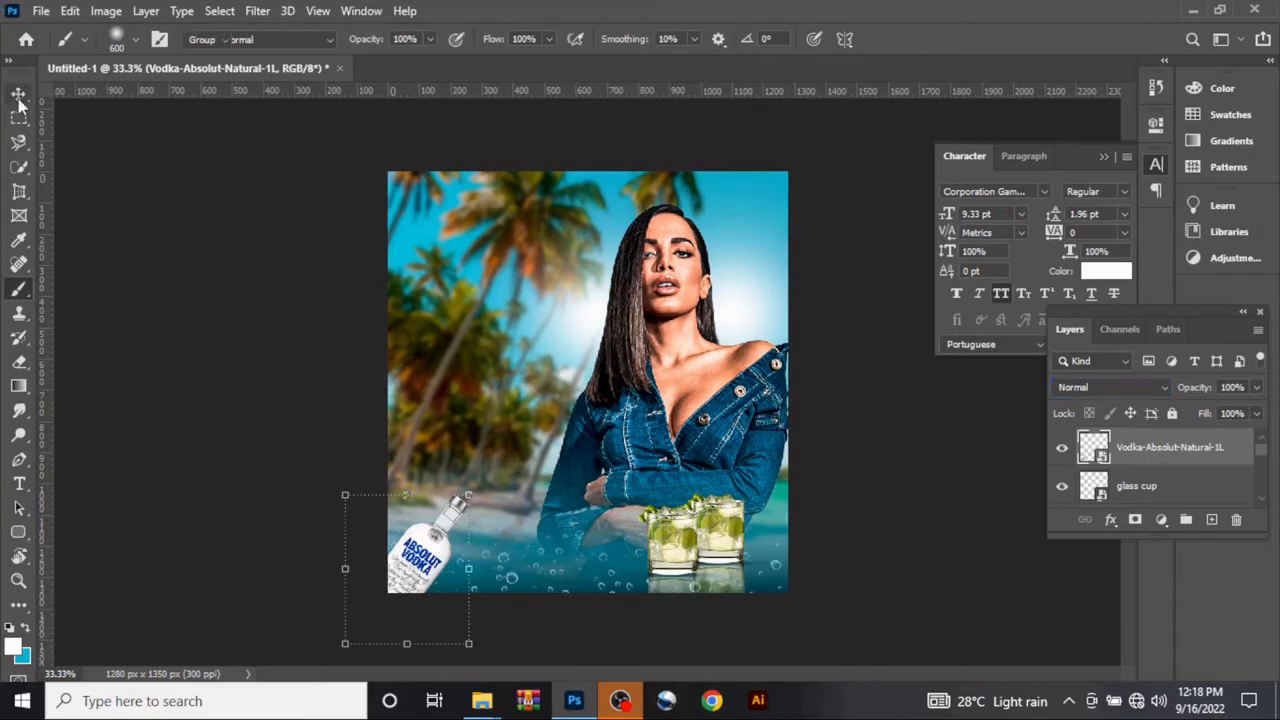
pyautogui.click(460, 378)
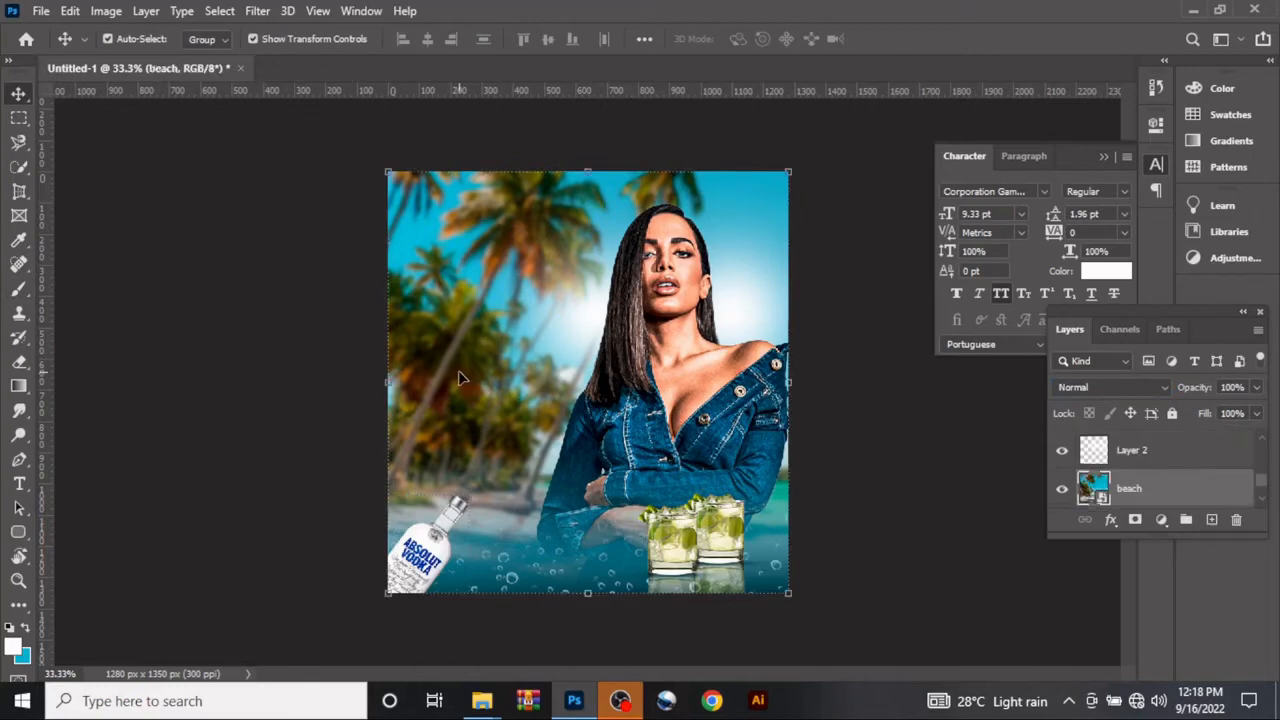
pyautogui.press('t')
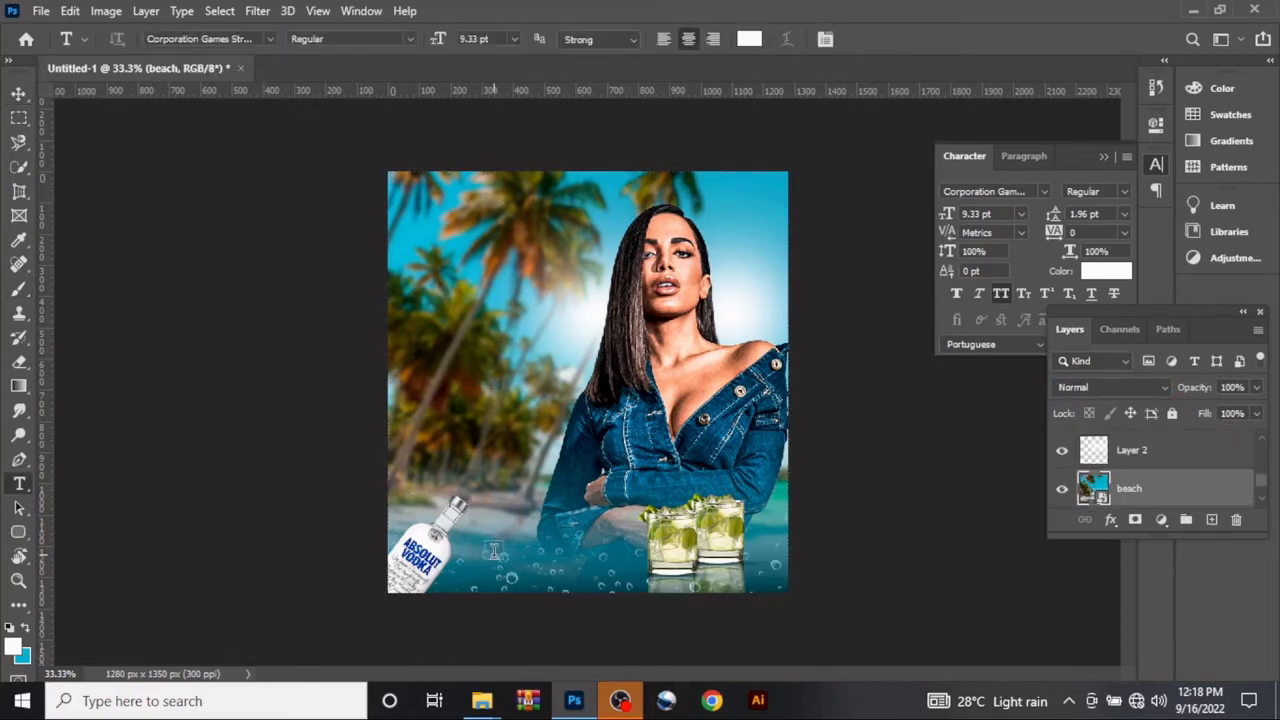
pyautogui.click(493, 551)
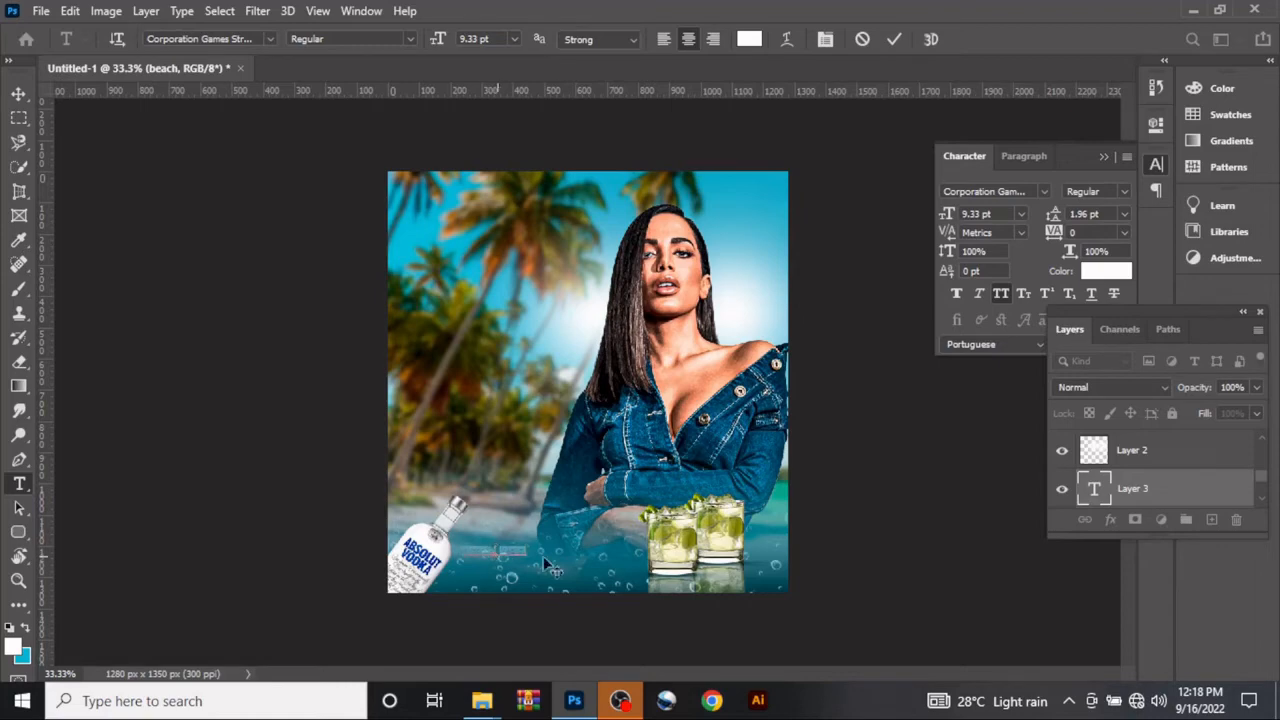
pyautogui.click(895, 41)
pyautogui.moveTo(1175, 486); pyautogui.dragTo(1168, 459)
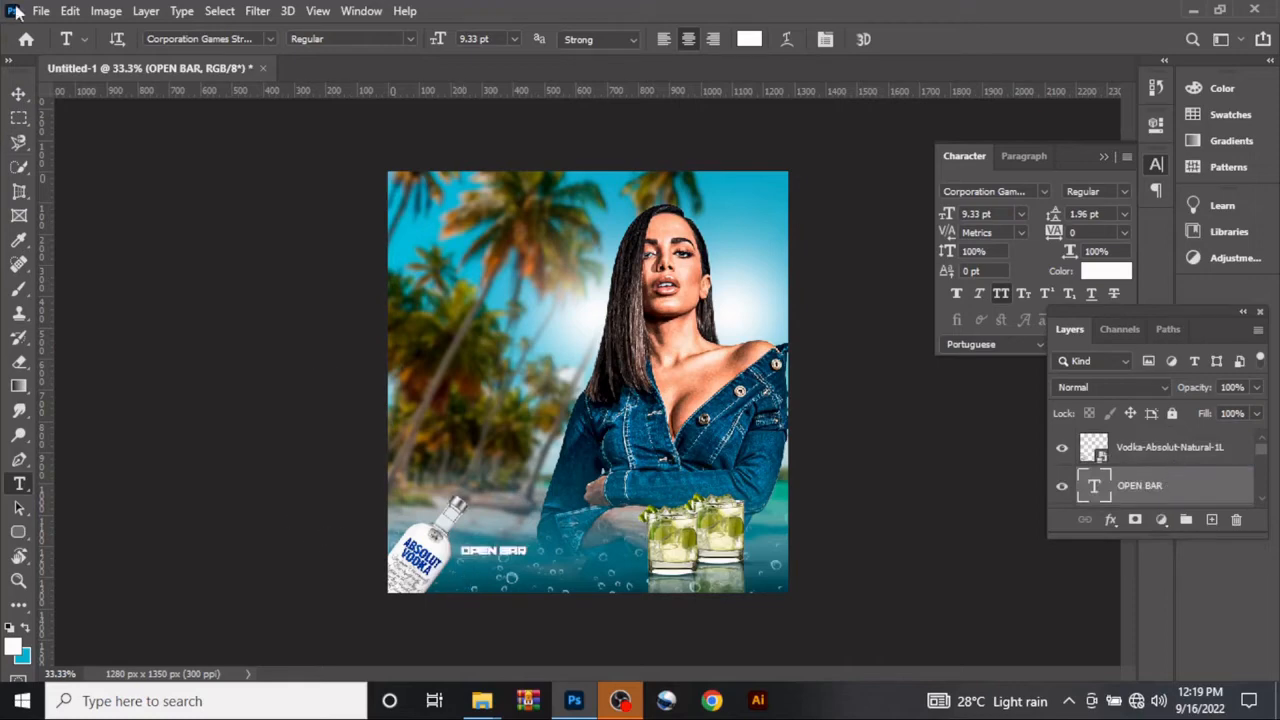
# Step: Scale the "OPEN BAR" text to 162.45% and position it between the bottle and the glasses at about X 476, Y 1242 px
pyautogui.click(19, 93)
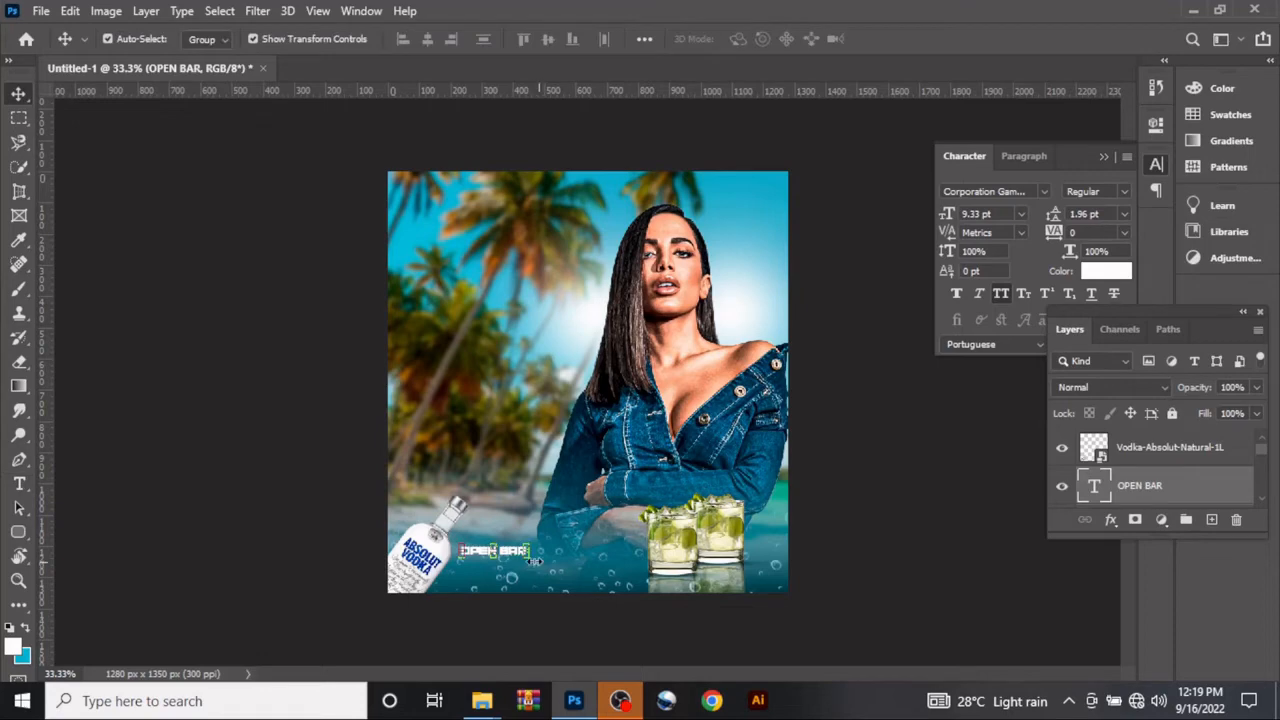
pyautogui.moveTo(533, 562)
pyautogui.mouseDown()
pyautogui.moveTo(573, 570)
pyautogui.moveTo(553, 565)
pyautogui.mouseUp()
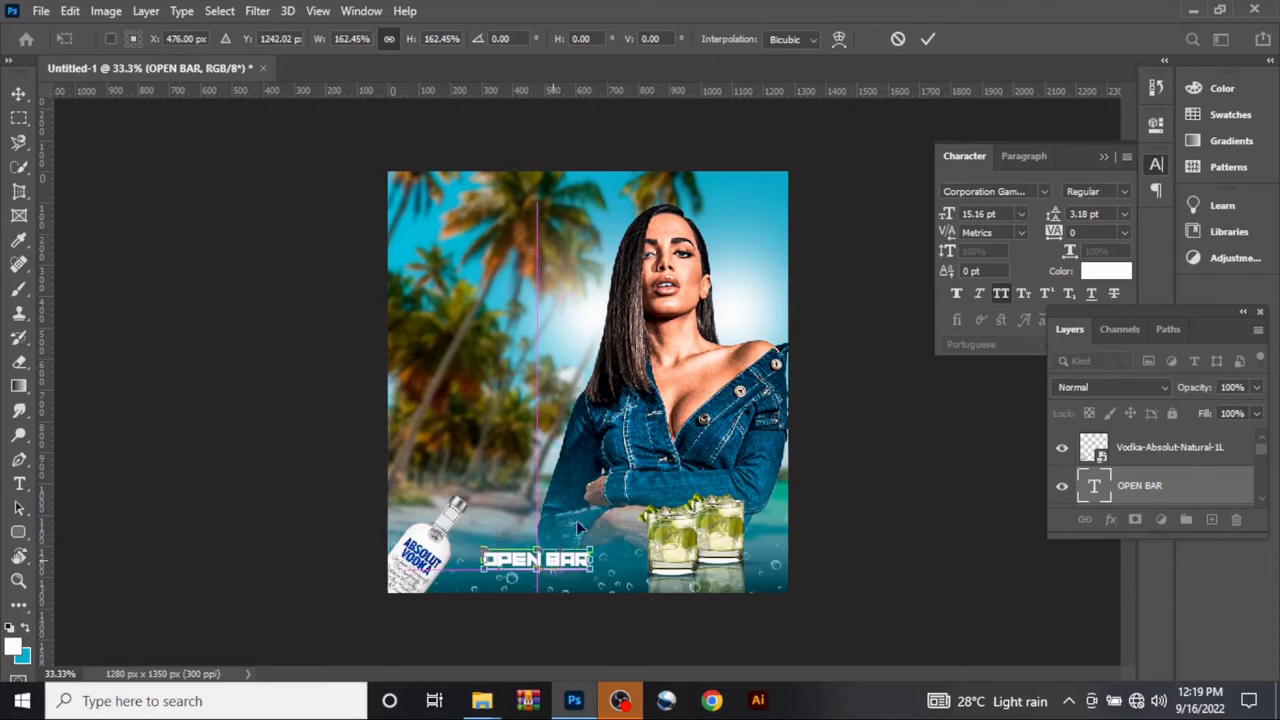
pyautogui.click(928, 41)
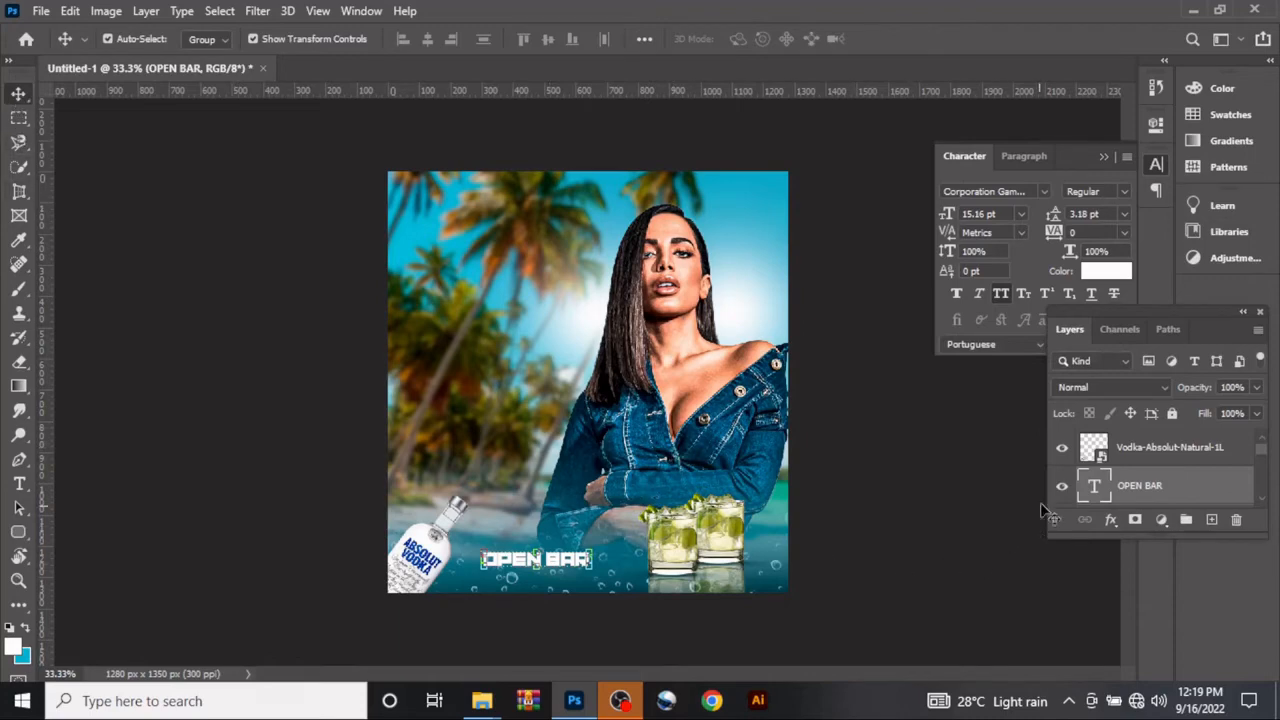
pyautogui.doubleClick(1093, 488)
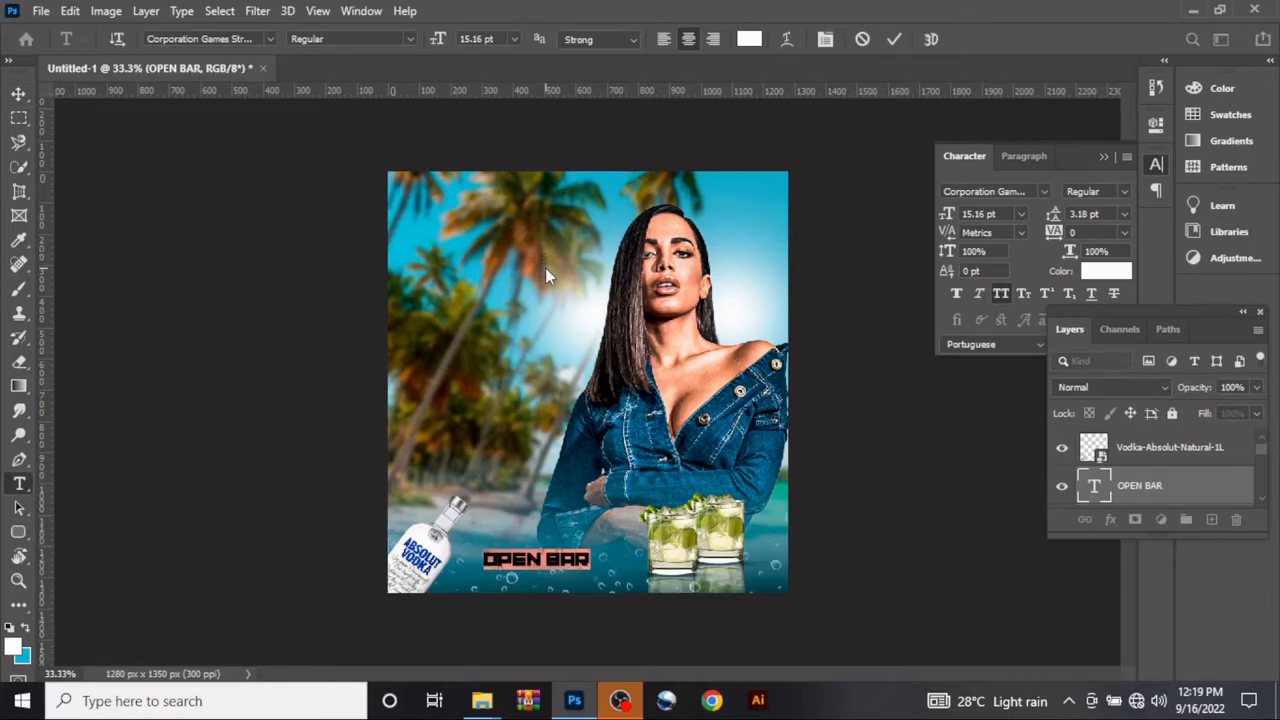
pyautogui.click(895, 40)
pyautogui.press('v')
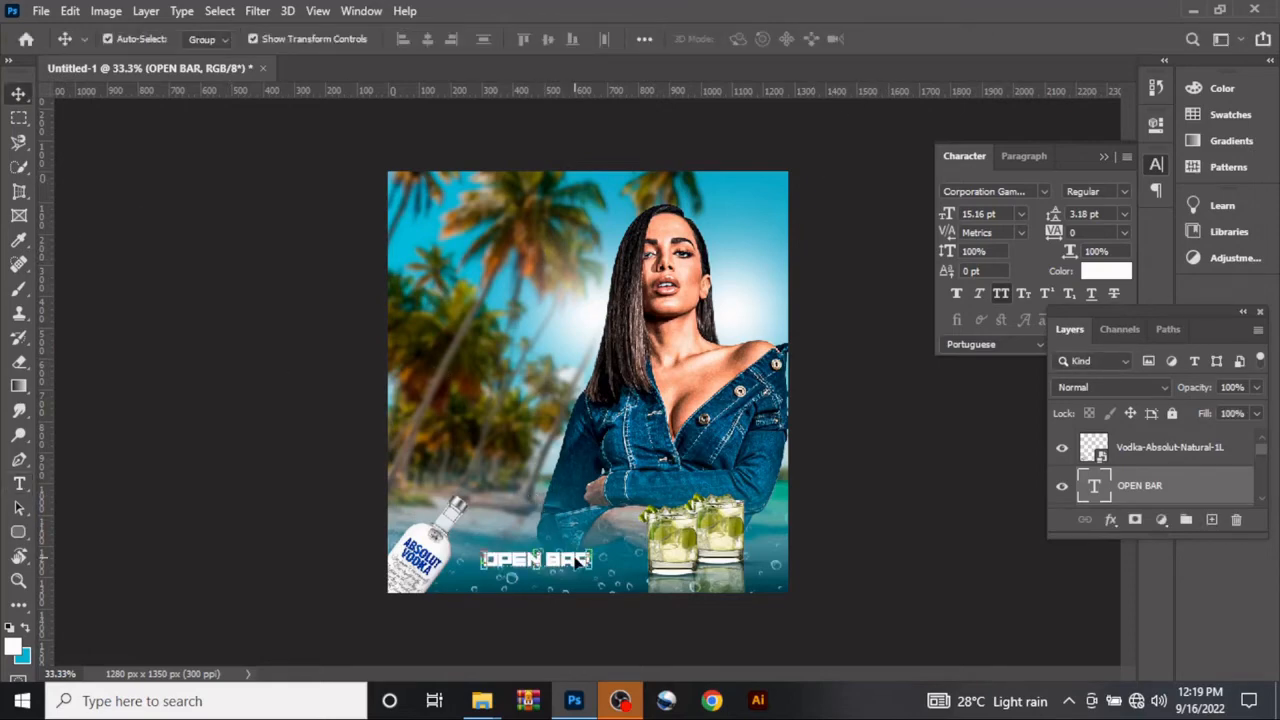
# Step: Duplicate the "OPEN BAR" text up over the palm trees and change the copy's wording to "BEACH"
pyautogui.press('ctrl')
pyautogui.moveTo(578, 562); pyautogui.dragTo(477, 278)
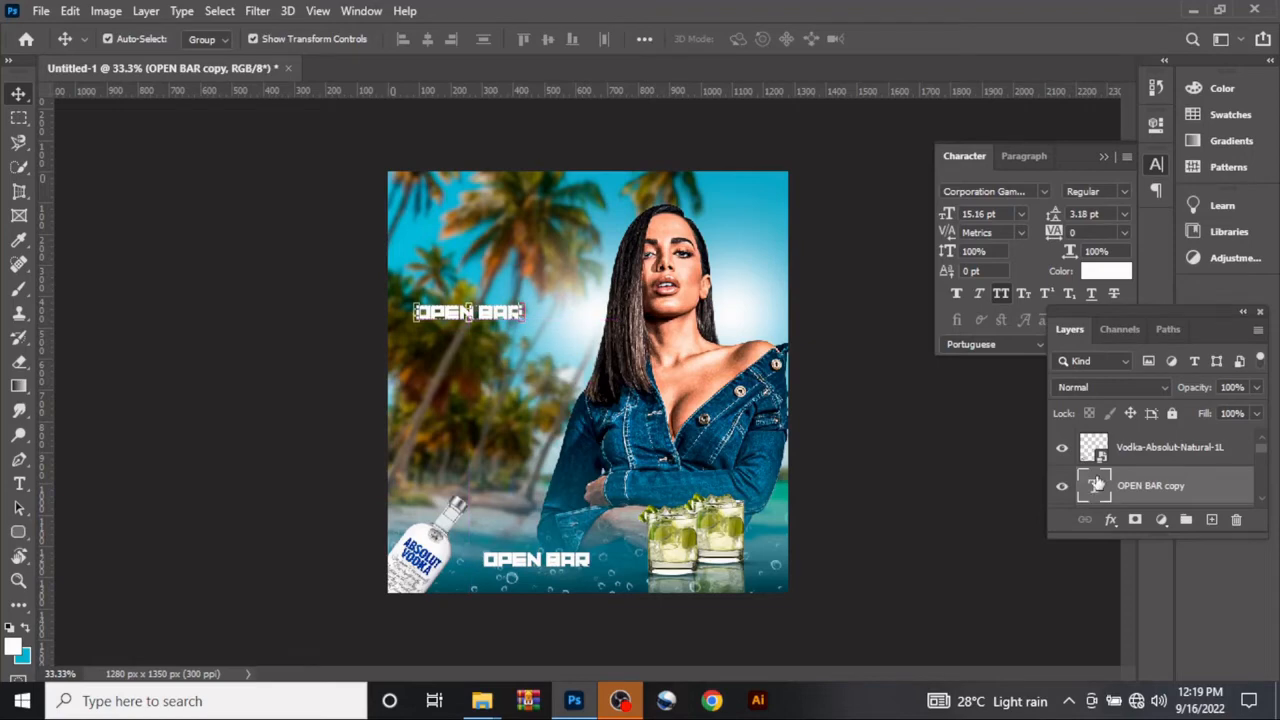
pyautogui.doubleClick(1094, 488)
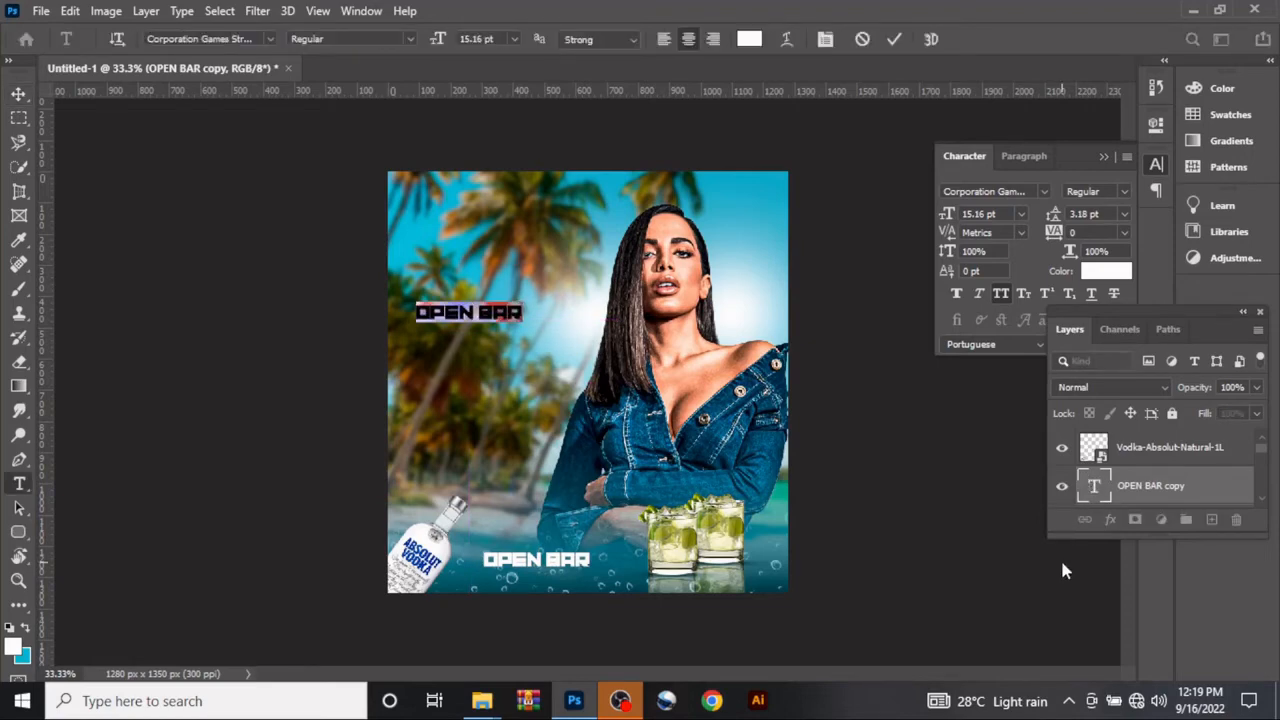
pyautogui.write('BEA')
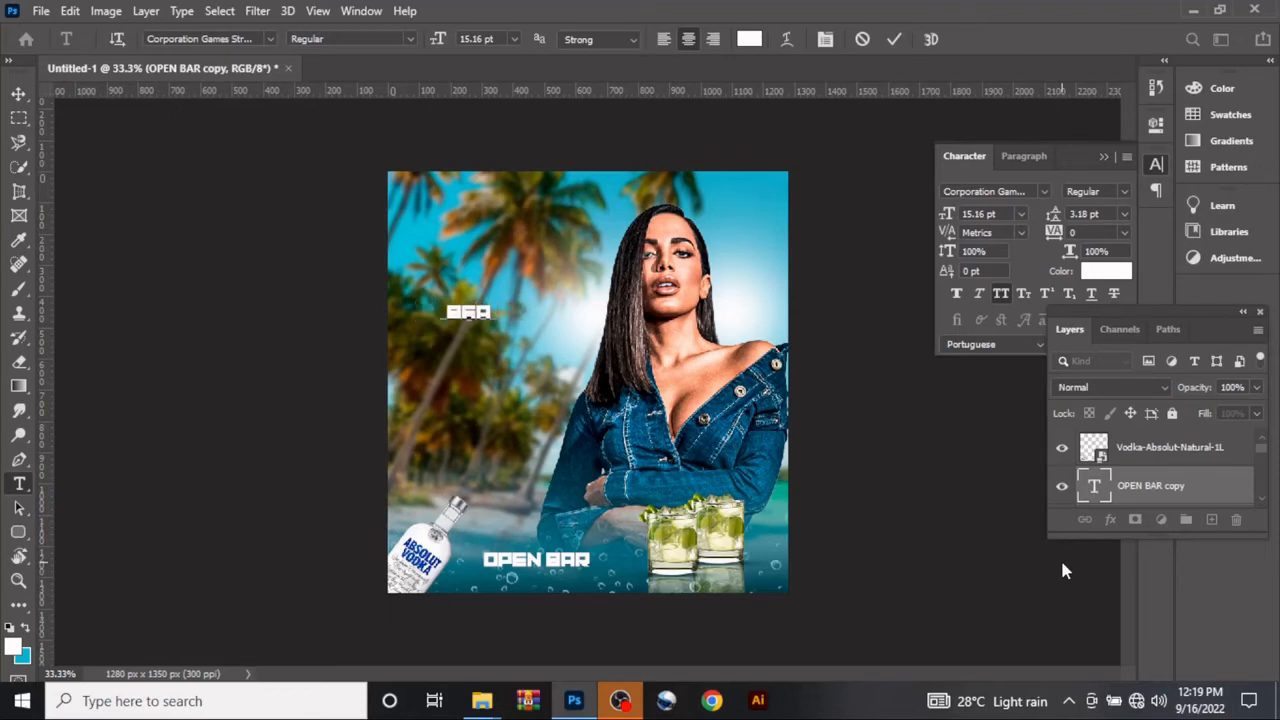
pyautogui.write('CH')
pyautogui.click(894, 39)
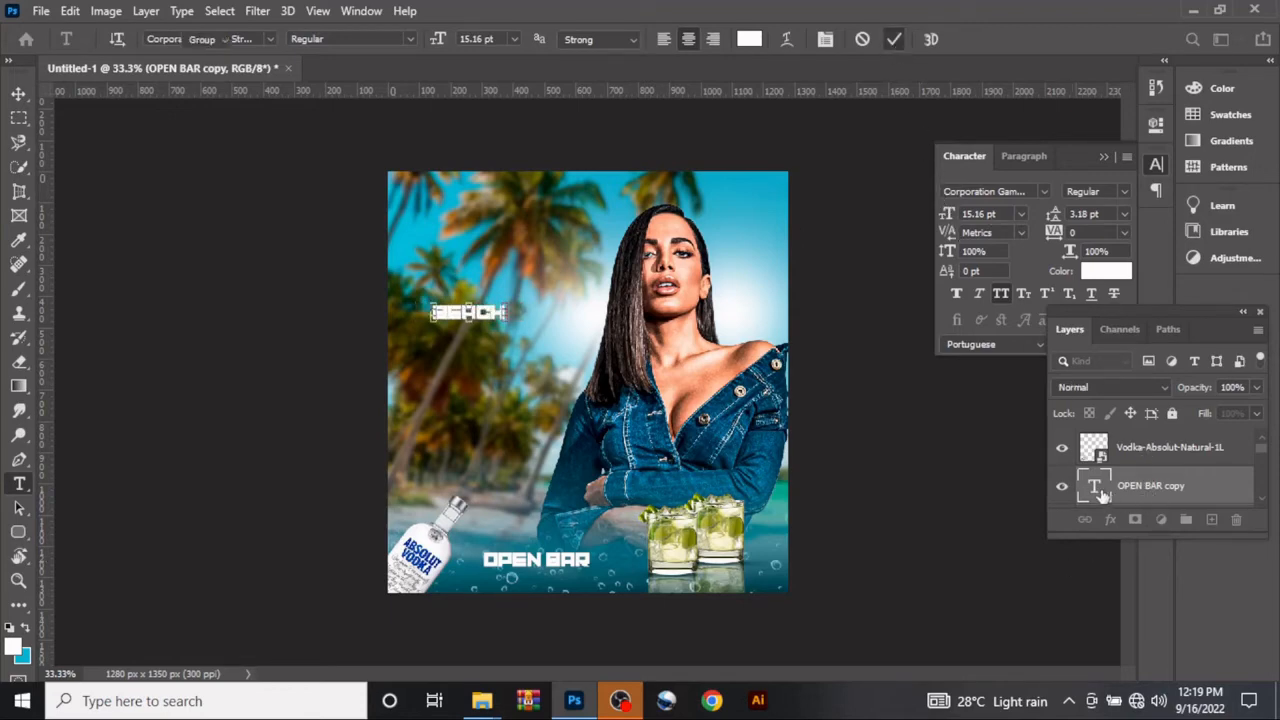
# Step: Set the "BEACH" text in the Procerus font at 68 pt
pyautogui.keyDown('ctrl'); pyautogui.click(1095, 487); pyautogui.keyUp('ctrl')
pyautogui.doubleClick(1095, 487)
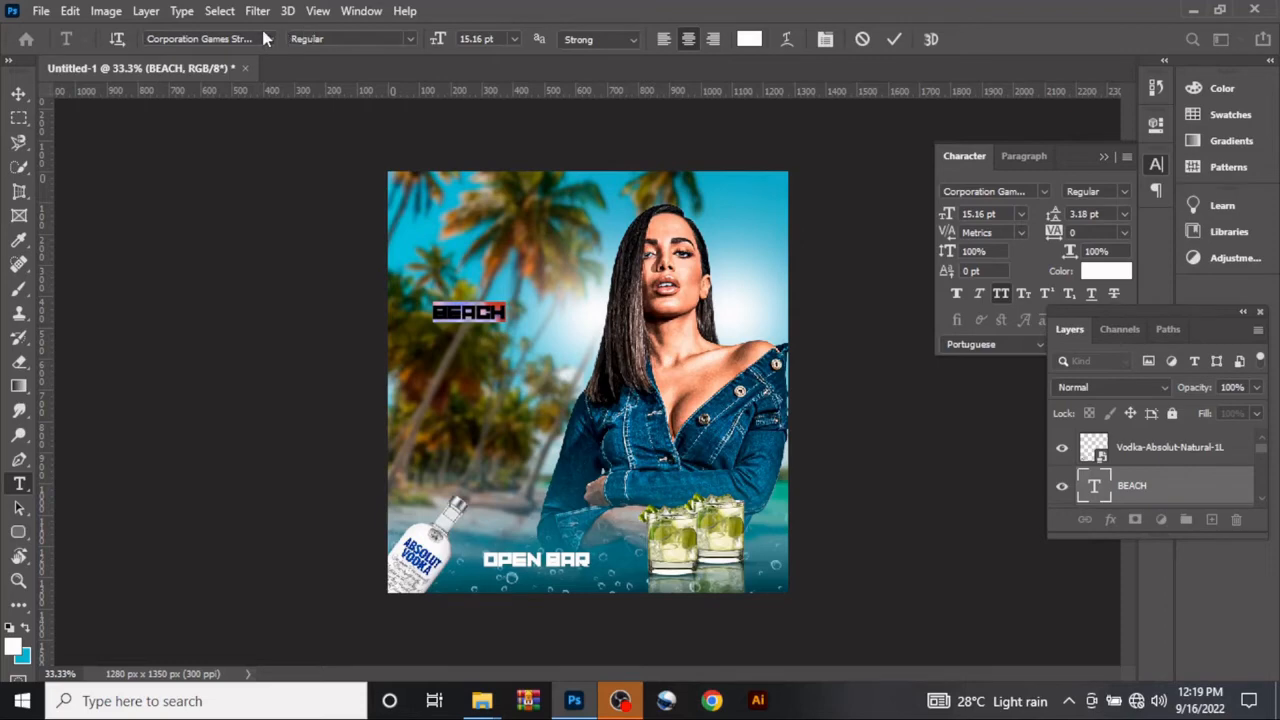
pyautogui.click(261, 38)
pyautogui.write('PR')
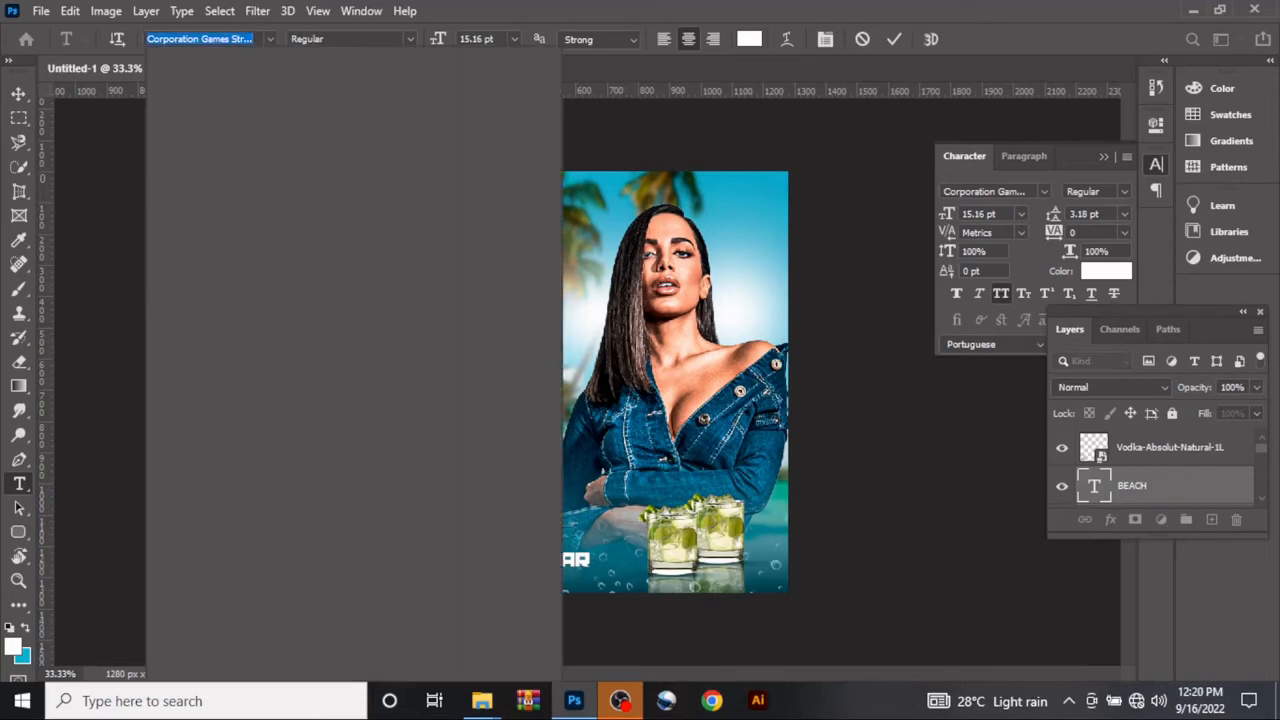
pyautogui.write('OC')
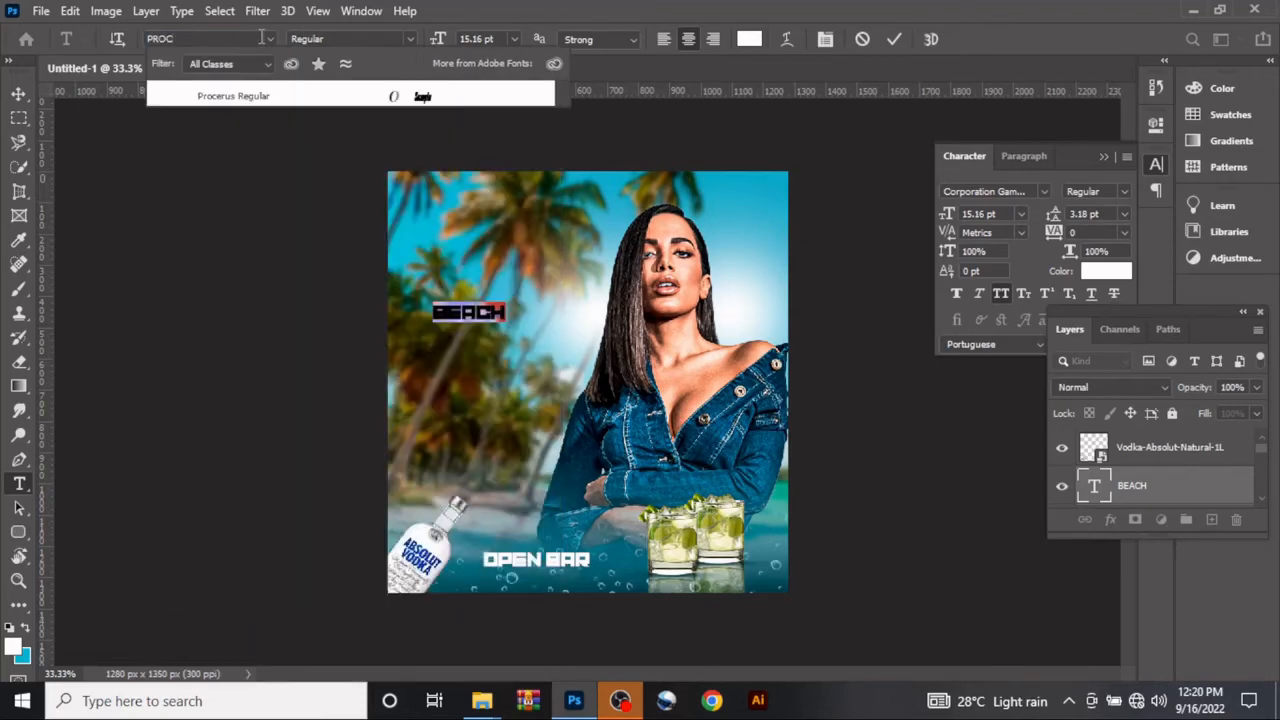
pyautogui.click(297, 95)
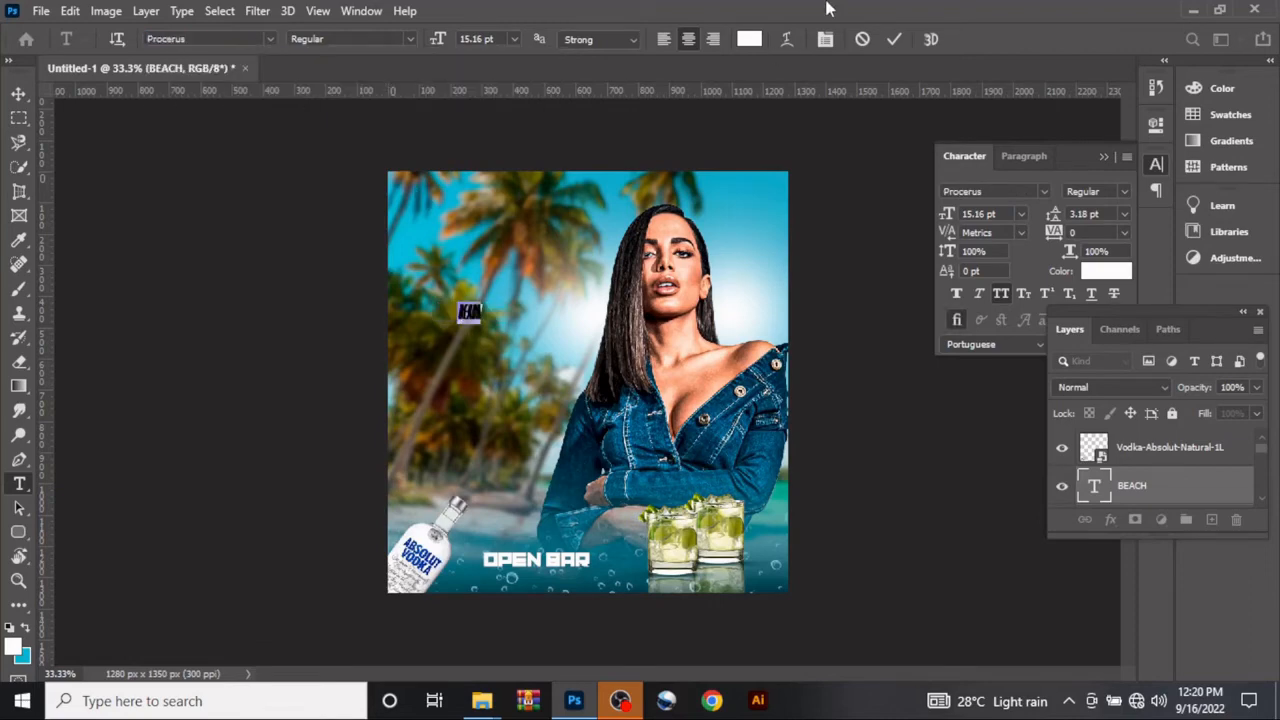
pyautogui.moveTo(438, 40); pyautogui.dragTo(486, 49)
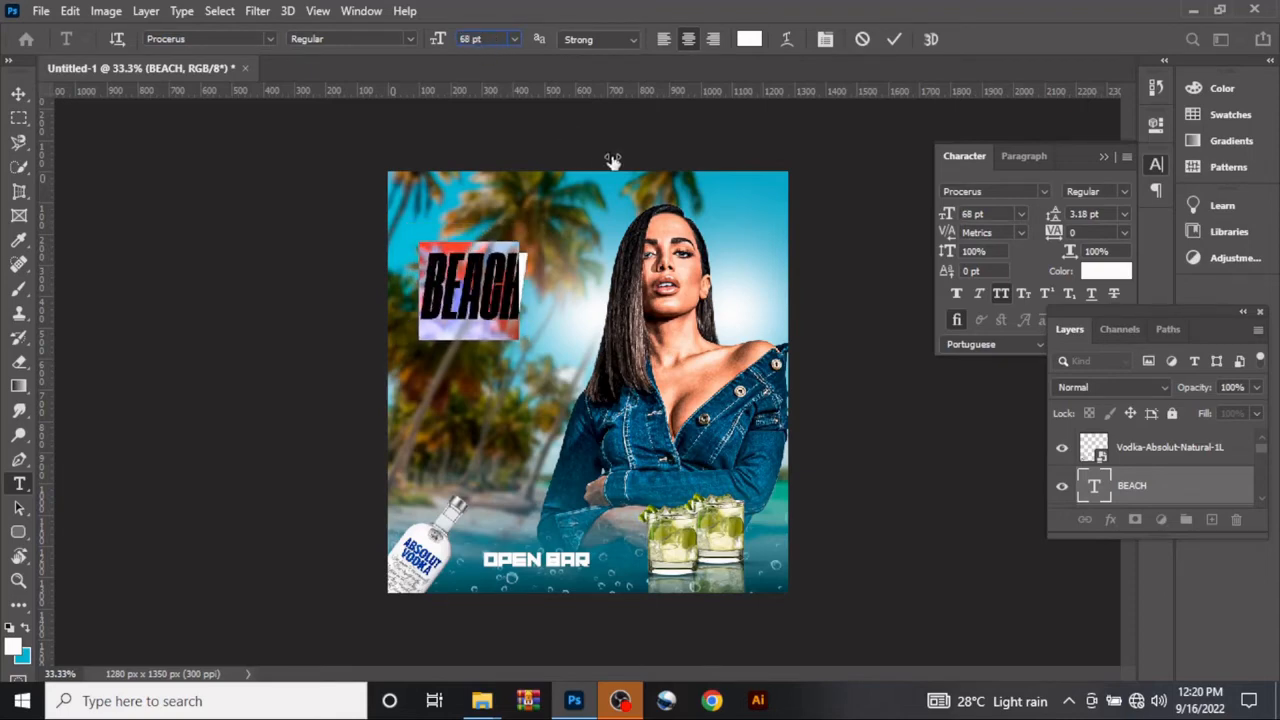
pyautogui.click(893, 40)
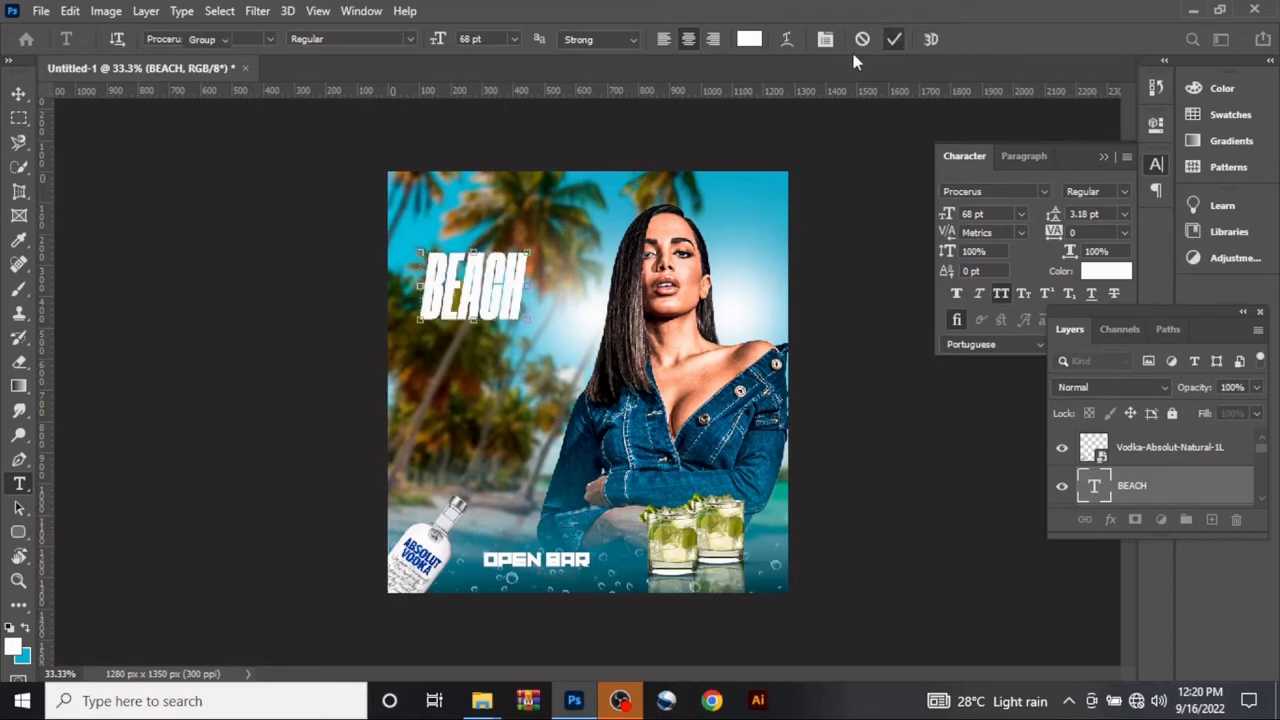
# Step: Nudge the "BEACH" text slightly left and skew it vertically by -3.47° so its baseline slopes upward to the right
pyautogui.press('v')
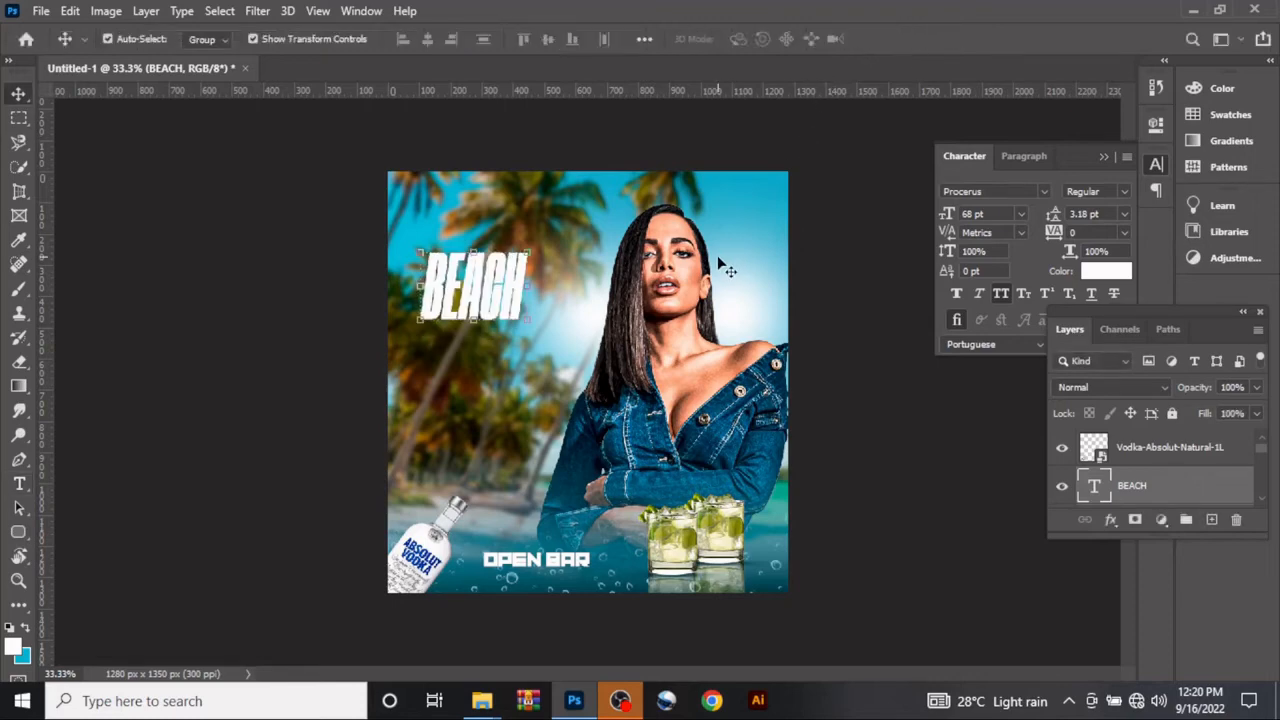
pyautogui.moveTo(510, 298); pyautogui.dragTo(500, 297)
pyautogui.hotkey('ctrl', 't')
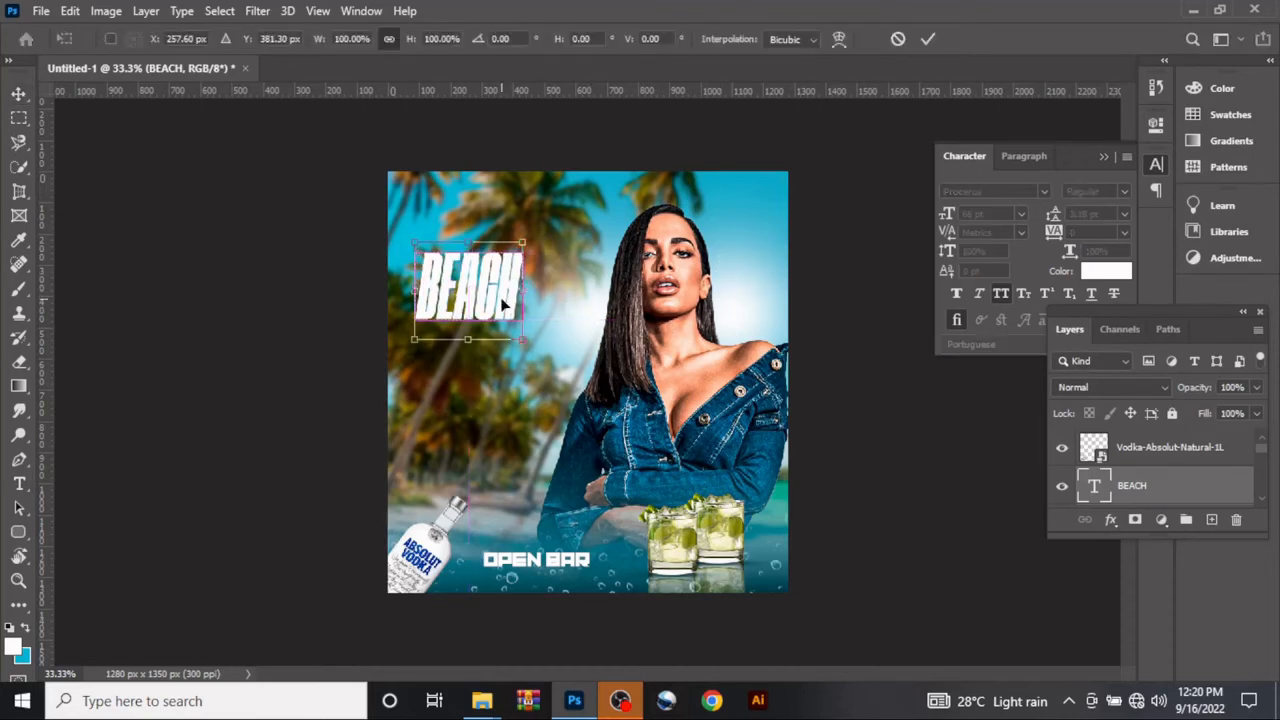
pyautogui.rightClick(517, 339)
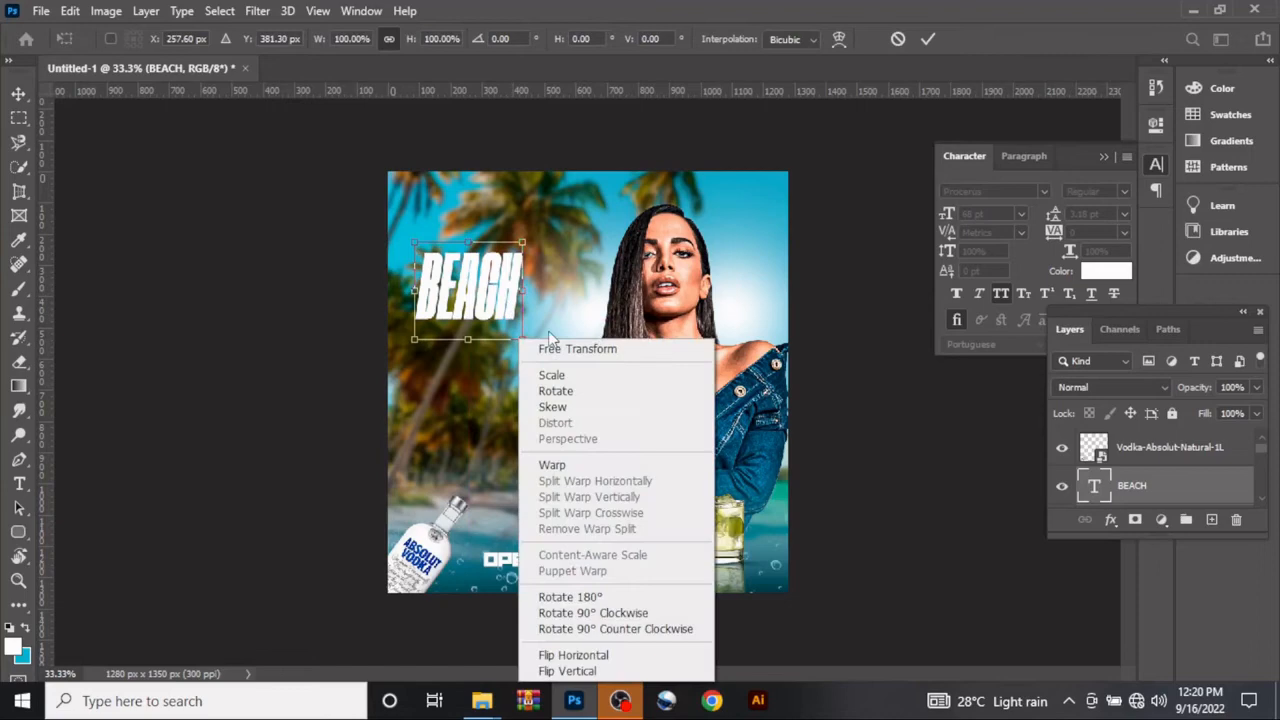
pyautogui.click(569, 408)
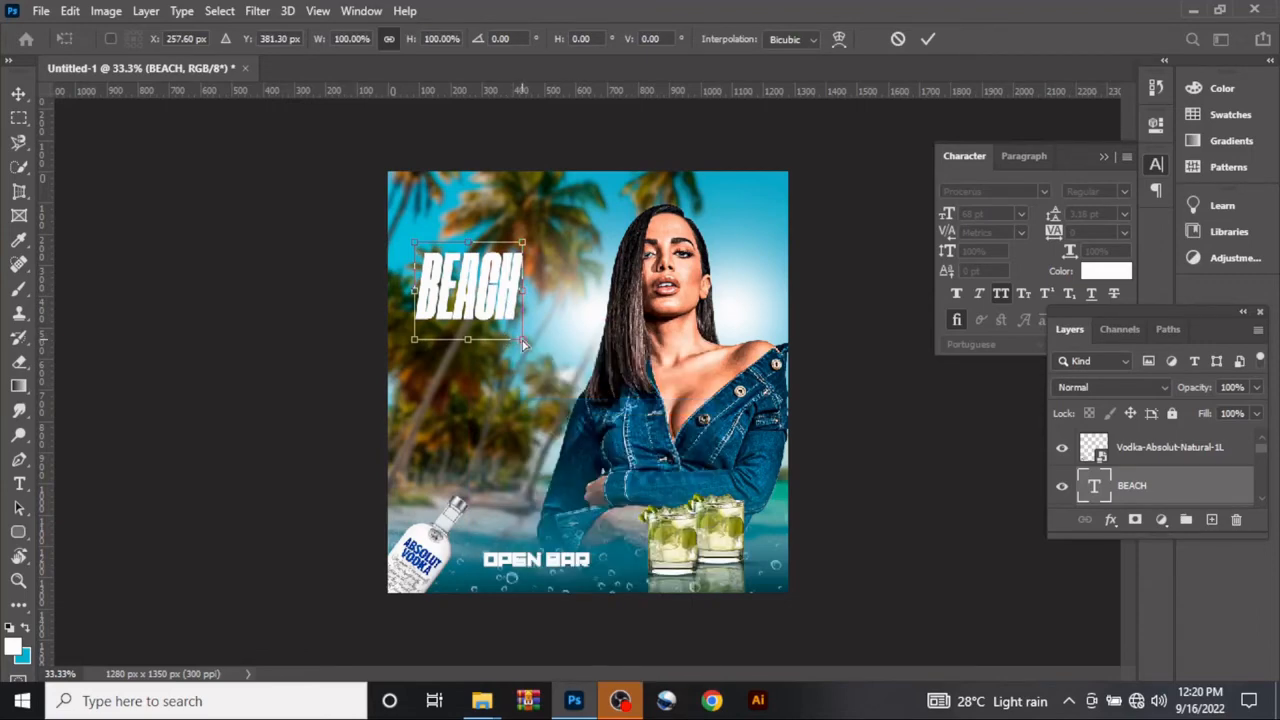
pyautogui.moveTo(521, 343)
pyautogui.mouseDown()
pyautogui.moveTo(546, 342)
pyautogui.moveTo(502, 343)
pyautogui.moveTo(517, 341)
pyautogui.mouseUp()
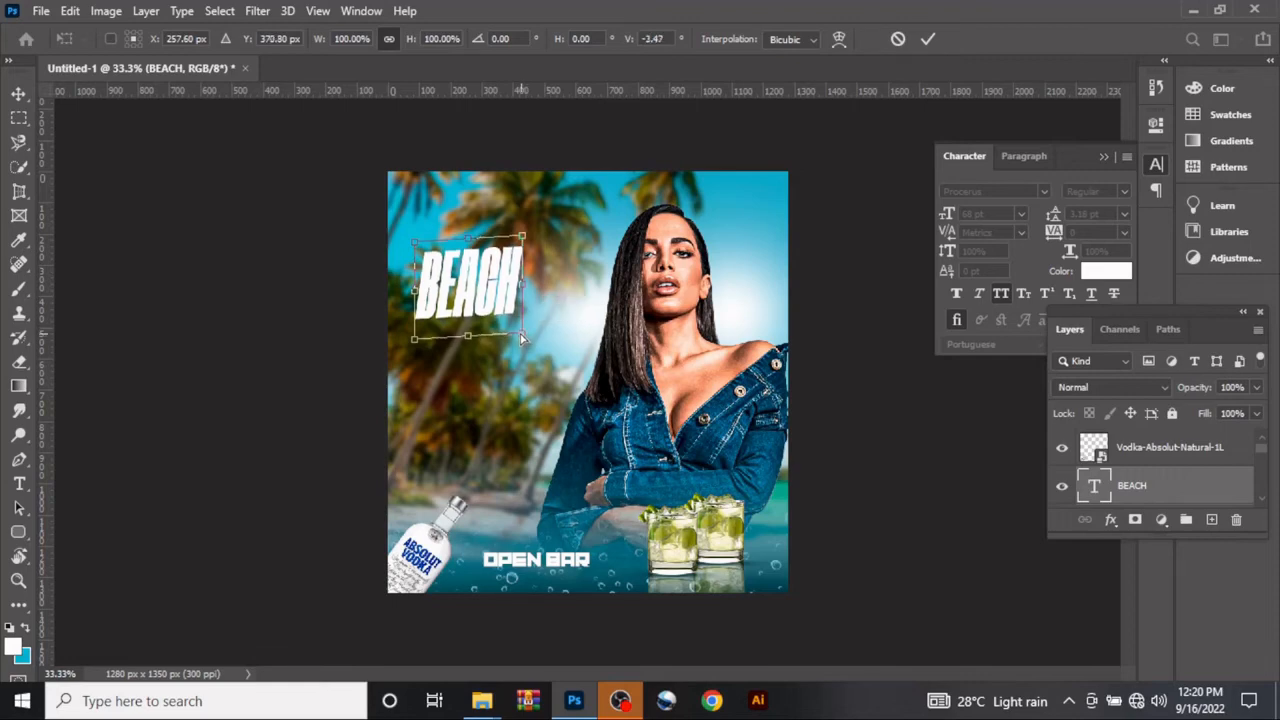
pyautogui.click(927, 40)
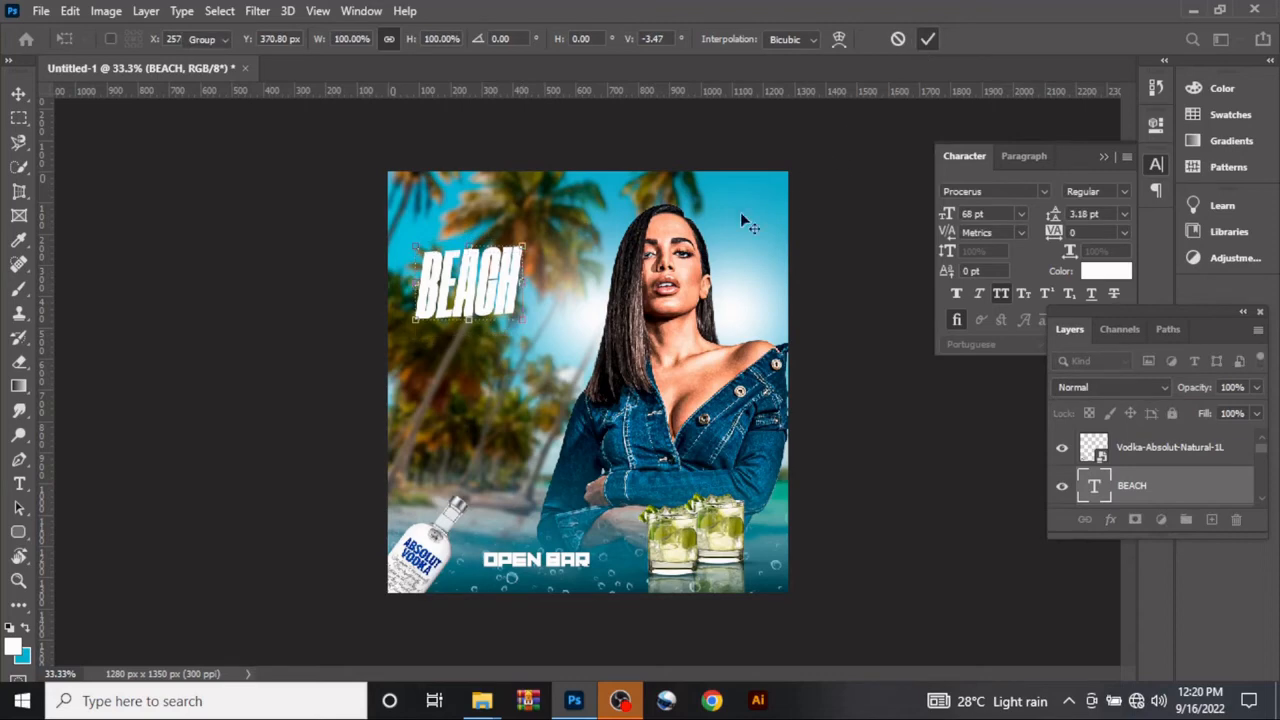
# Step: Duplicate the "BEACH" text directly below the original and change the copy's wording to "PARTY"
pyautogui.hotkey('ctrl', 'j')
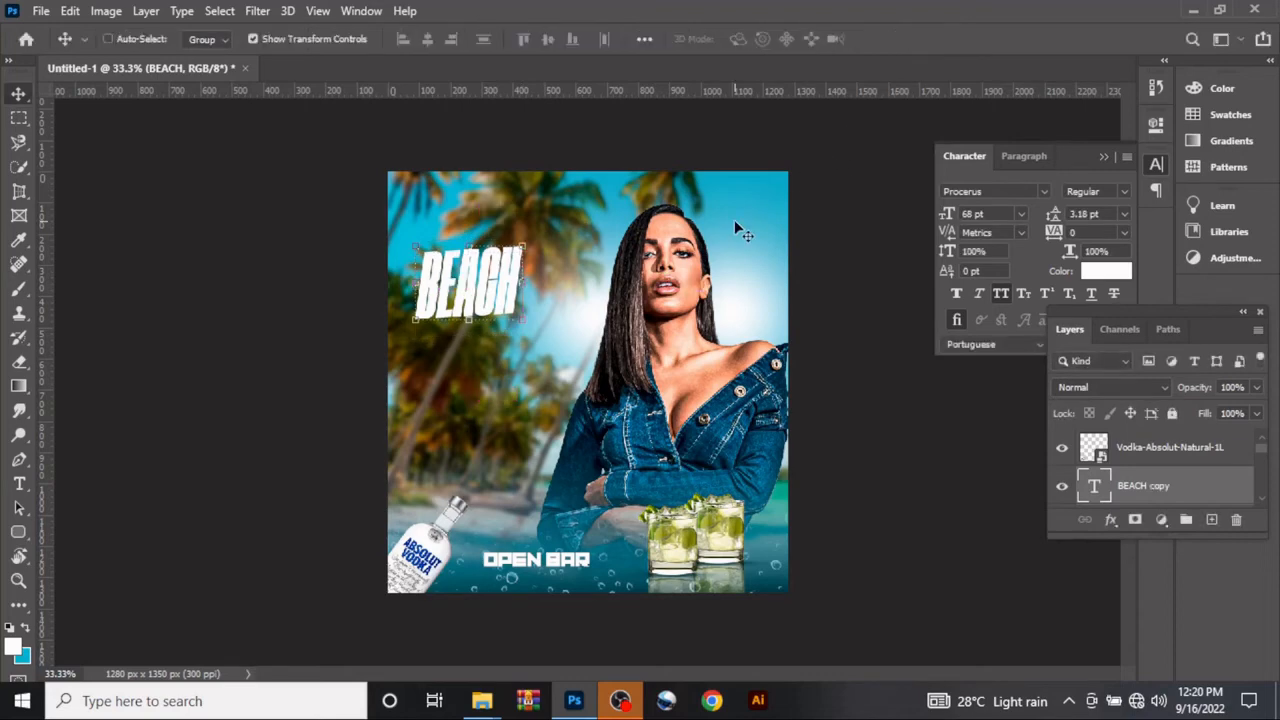
pyautogui.moveTo(489, 308); pyautogui.dragTo(486, 385)
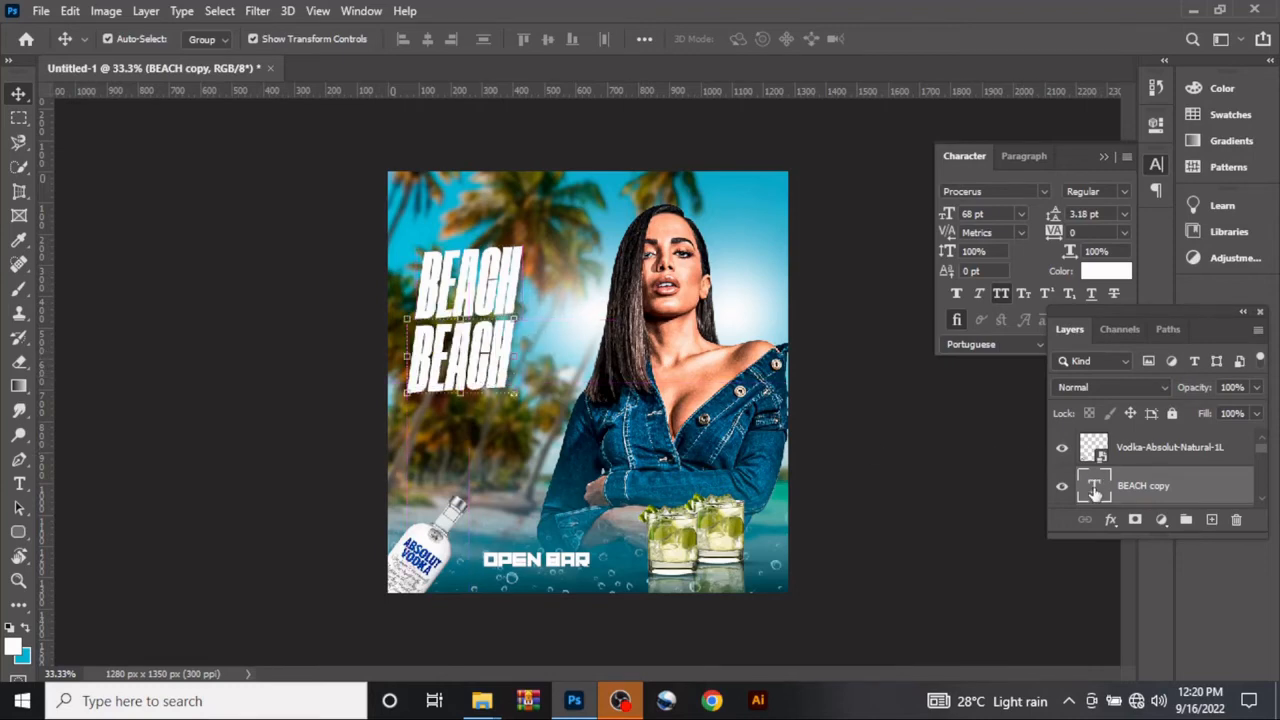
pyautogui.doubleClick(1094, 486)
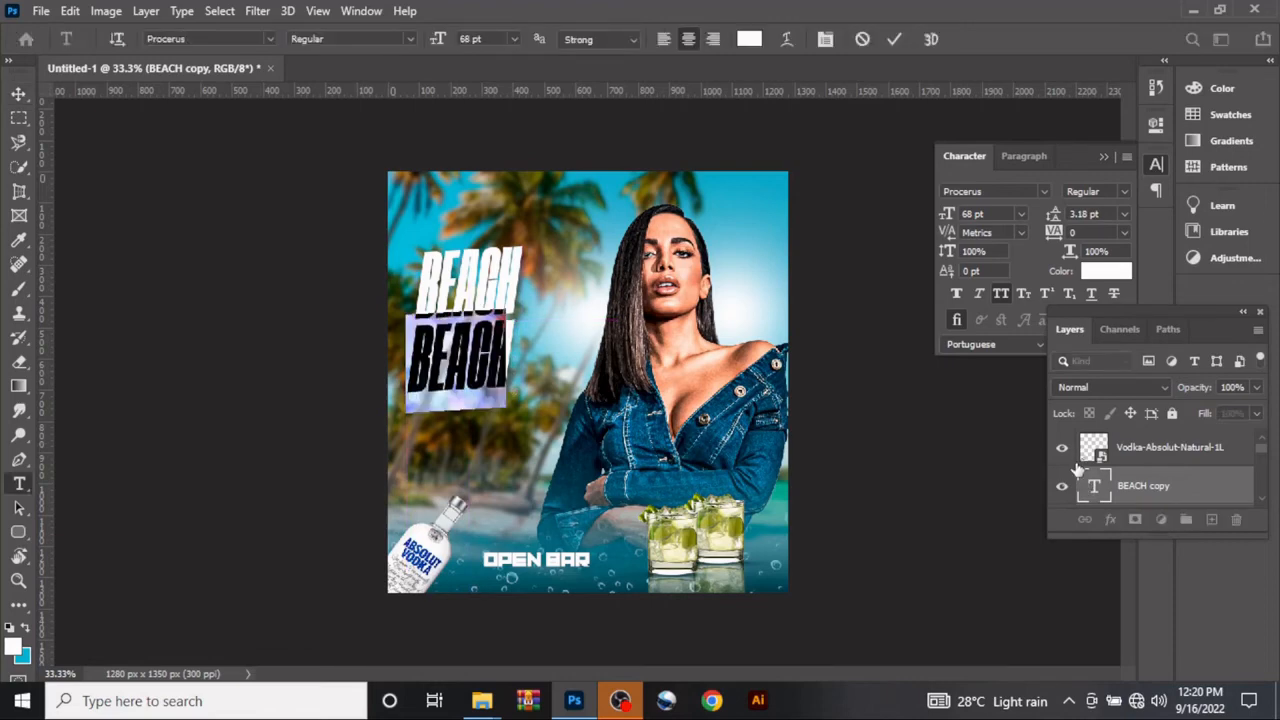
pyautogui.write('PARTY')
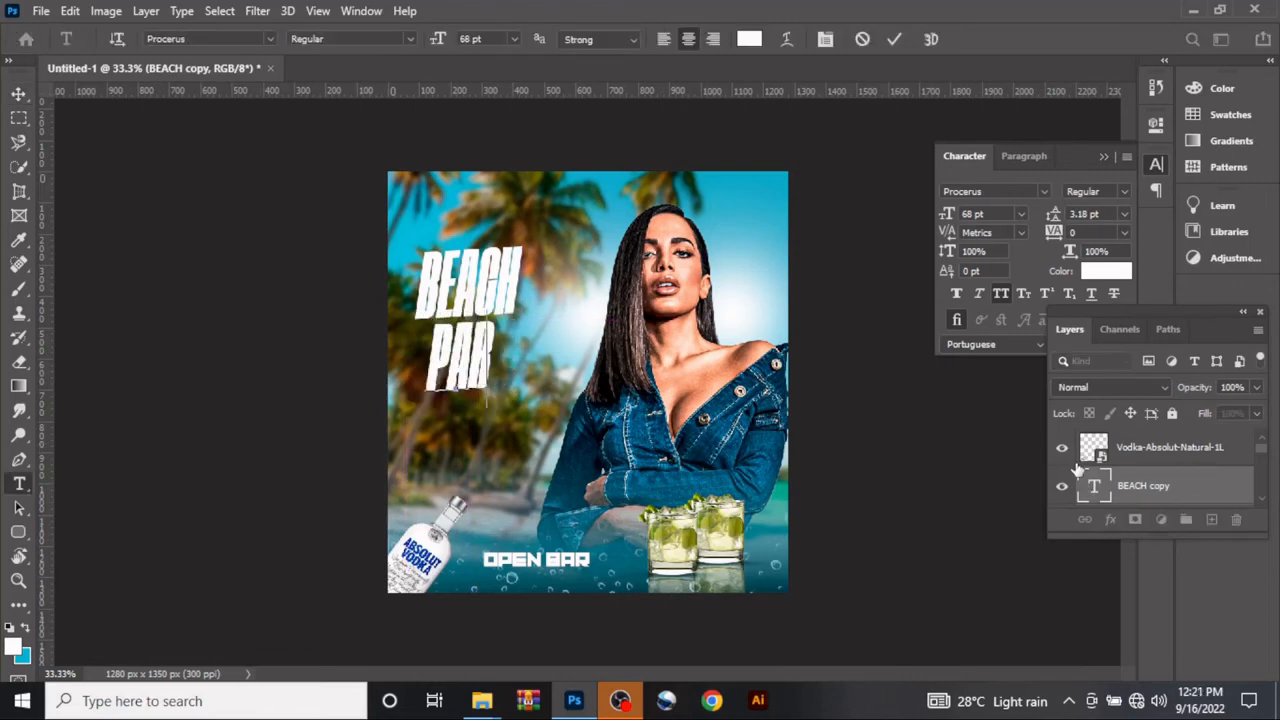
pyautogui.click(895, 40)
pyautogui.press('v')
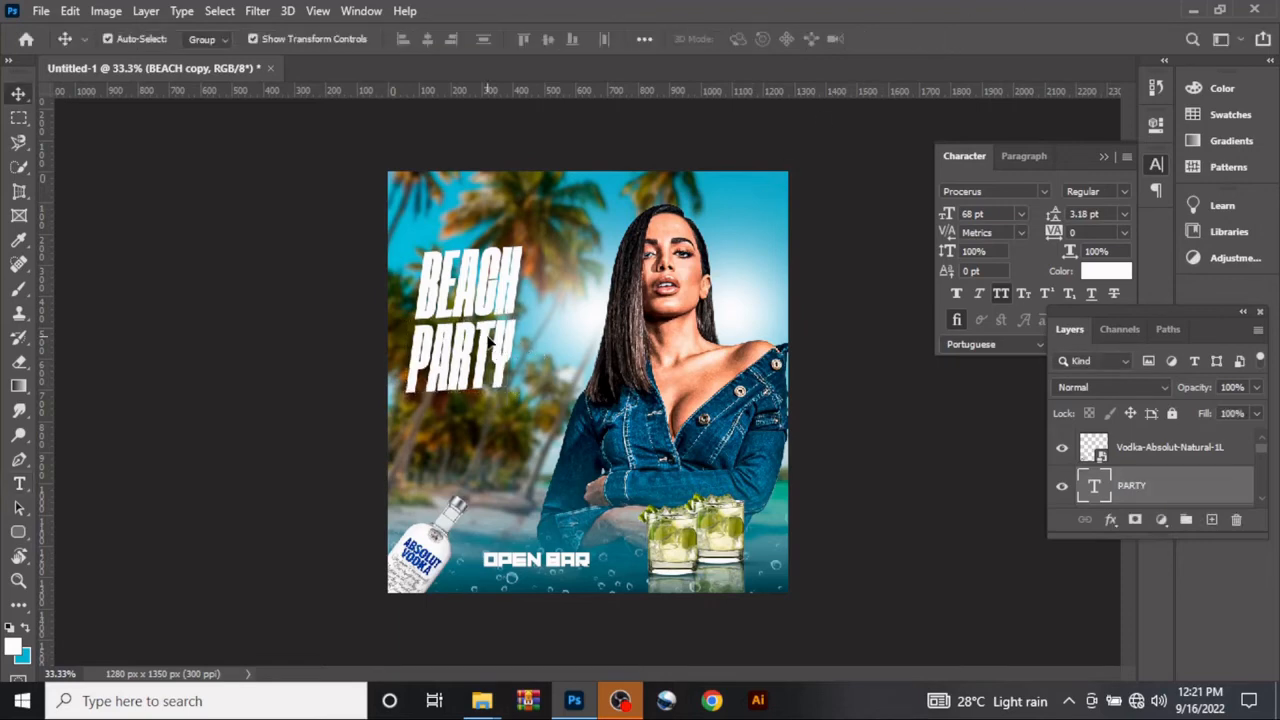
pyautogui.moveTo(494, 342); pyautogui.dragTo(494, 343)
# Step: Apply a drop shadow to the "PARTY" text with 100% opacity, 6 px distance and 4 px size
pyautogui.click(1110, 519)
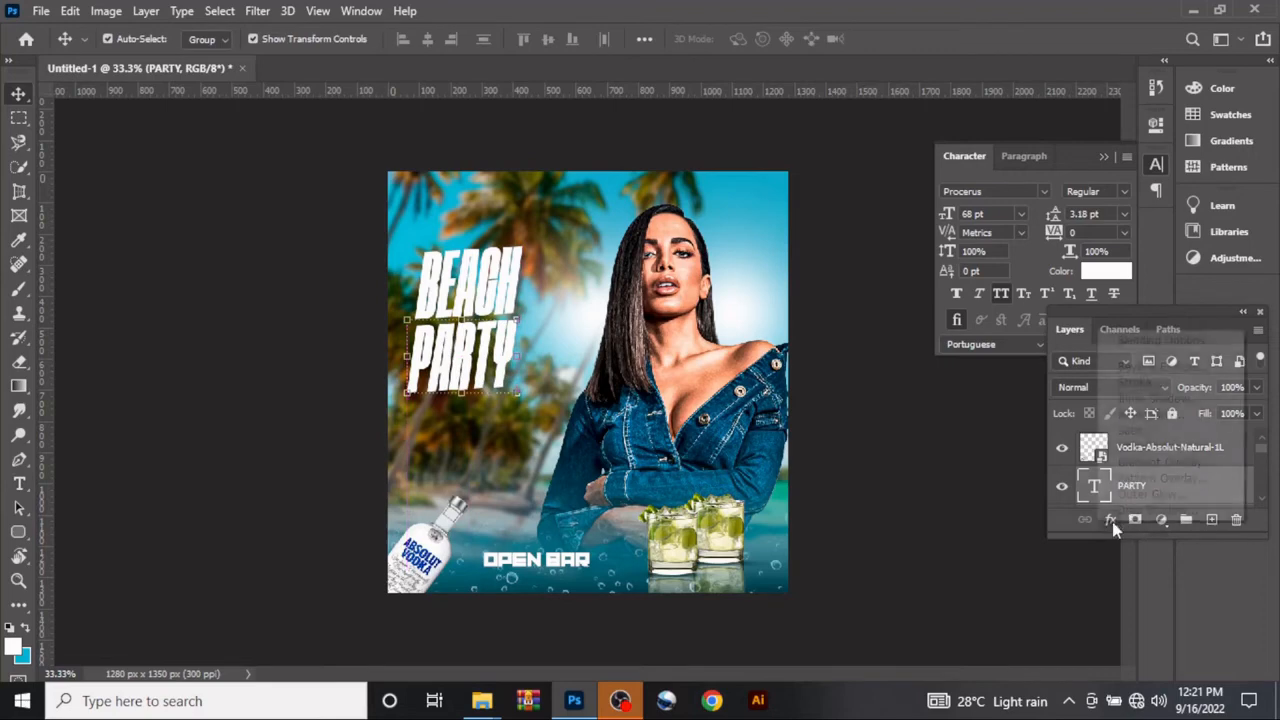
pyautogui.click(1129, 515)
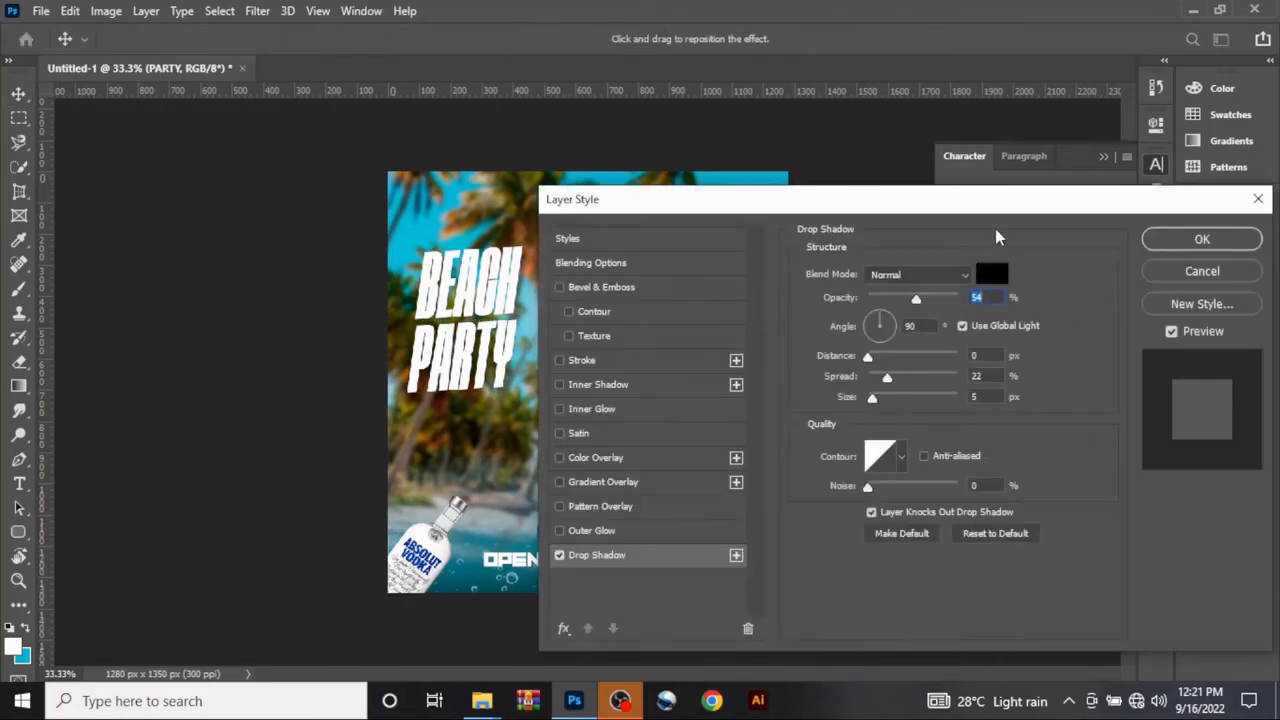
pyautogui.moveTo(940, 305); pyautogui.dragTo(960, 306)
pyautogui.moveTo(867, 358); pyautogui.dragTo(874, 401)
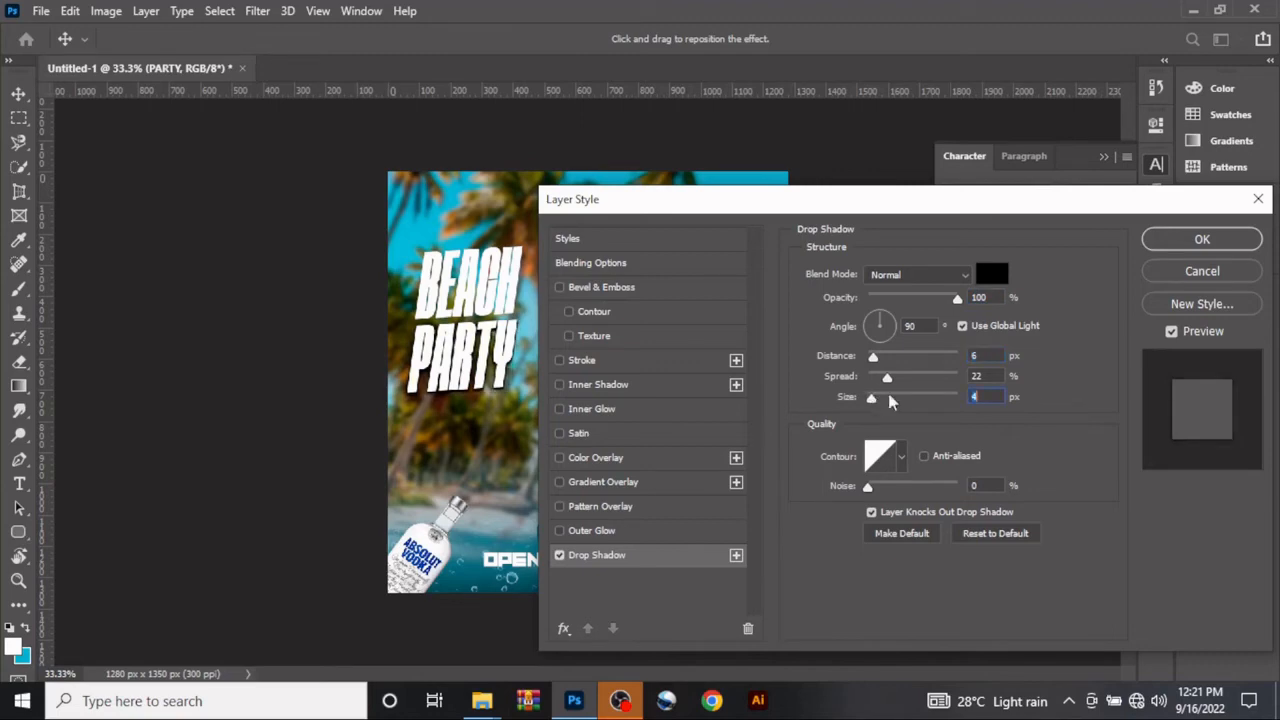
pyautogui.click(1188, 242)
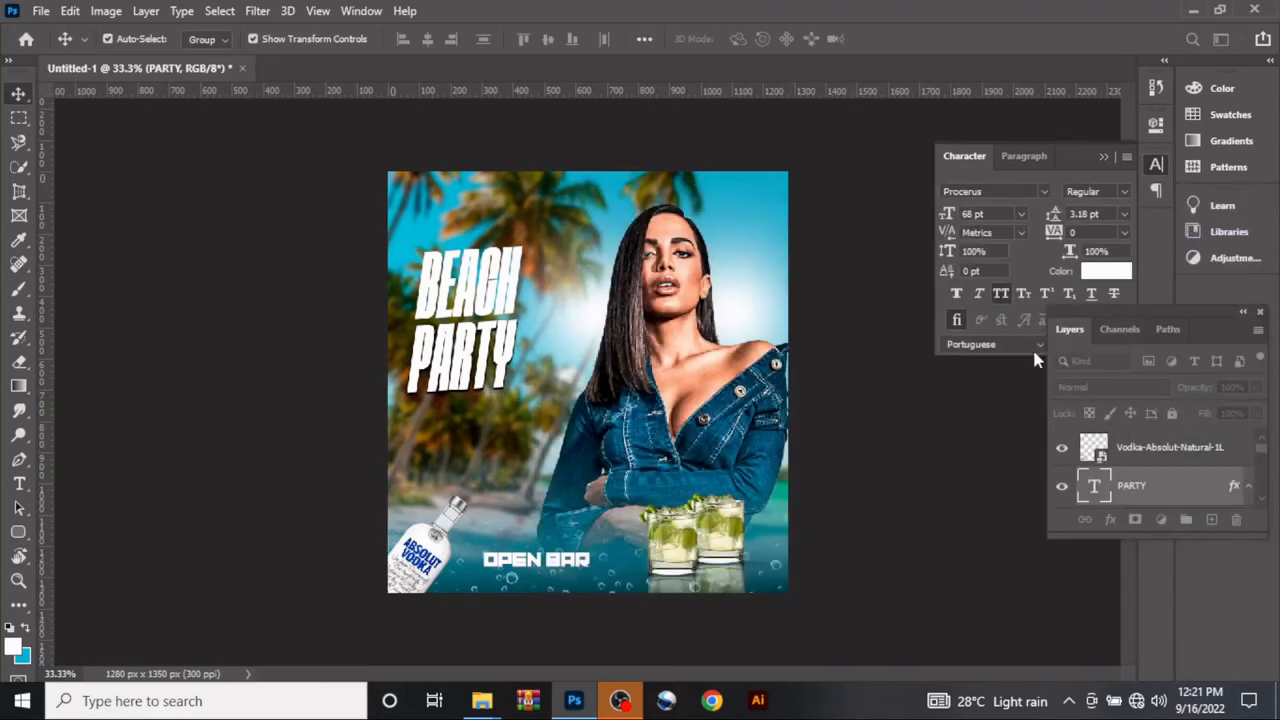
# Step: Copy the layer style from the "PARTY" text to the "BEACH" text and deselect all layers
pyautogui.rightClick(1158, 497)
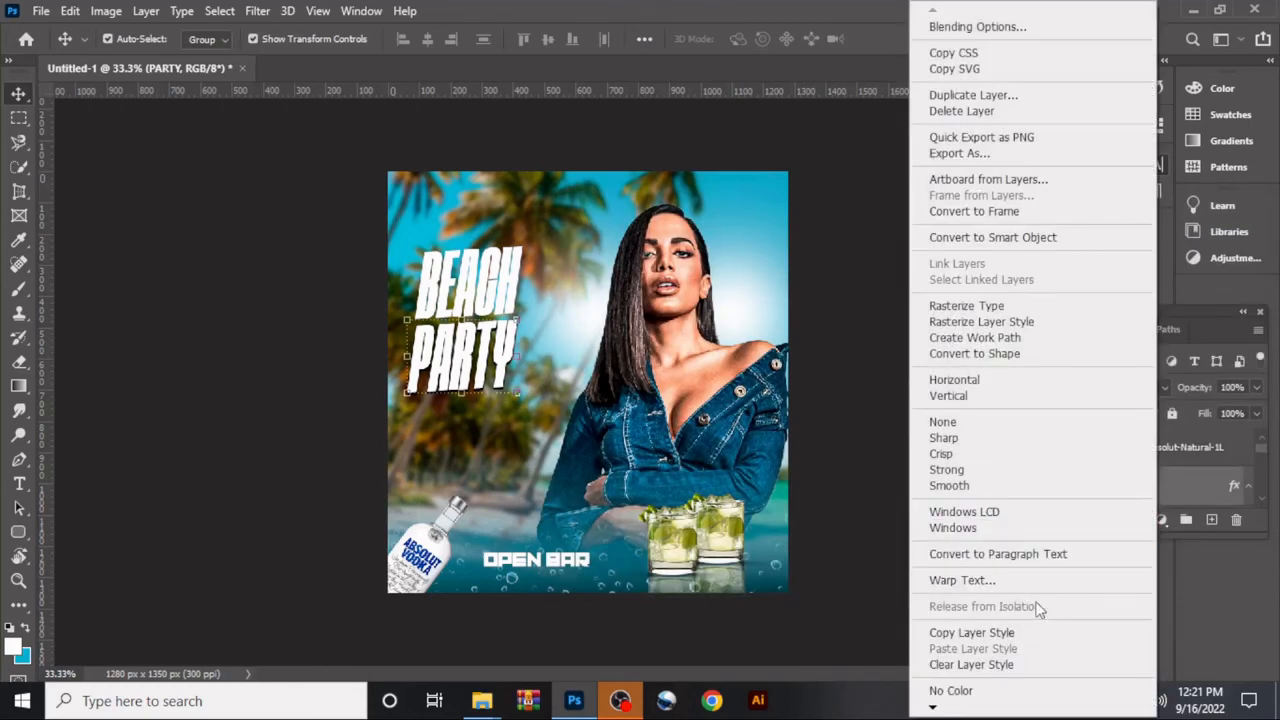
pyautogui.click(1022, 632)
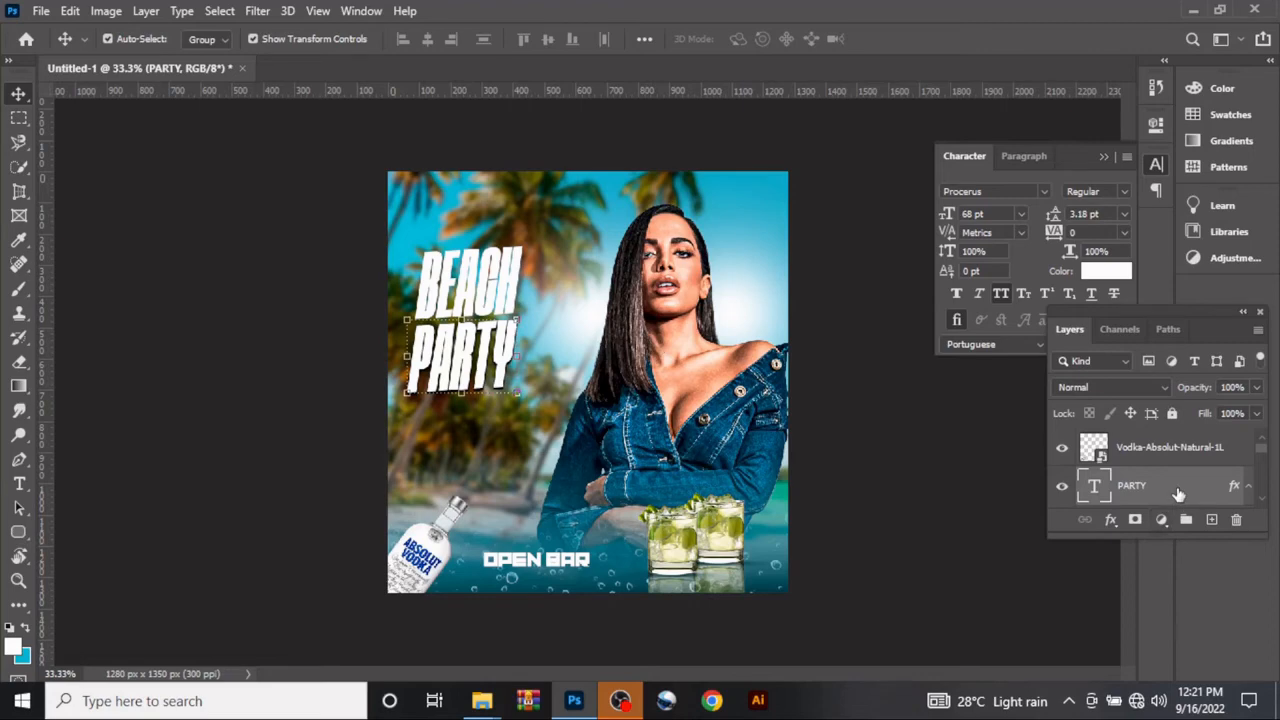
pyautogui.scroll(-1, 1179, 491)
pyautogui.scroll(-1, 1172, 489)
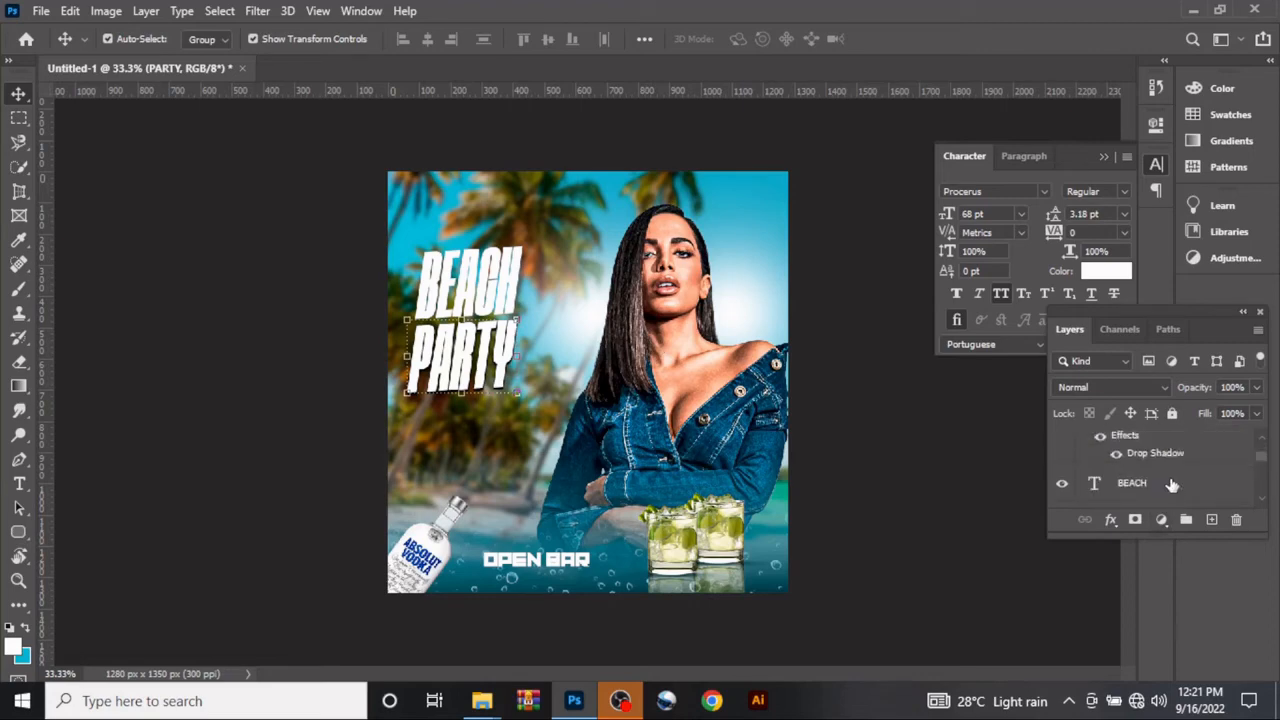
pyautogui.click(1172, 484)
pyautogui.rightClick(1174, 485)
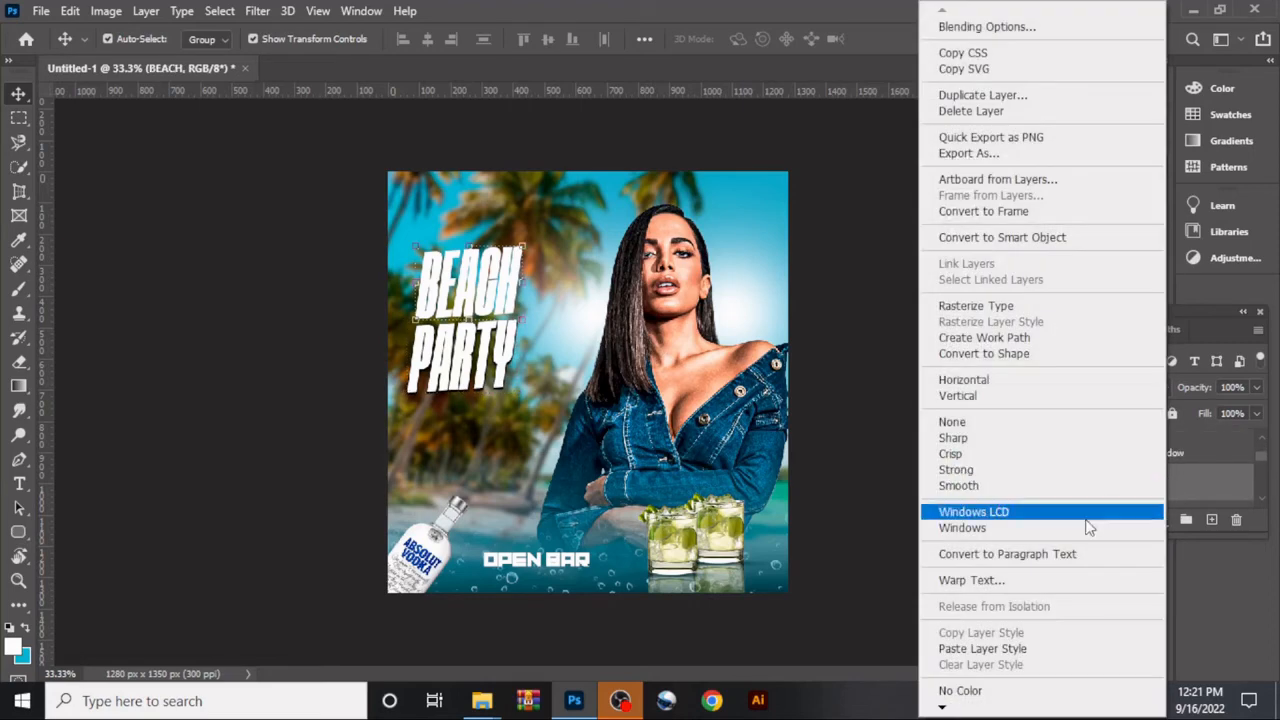
pyautogui.click(1014, 648)
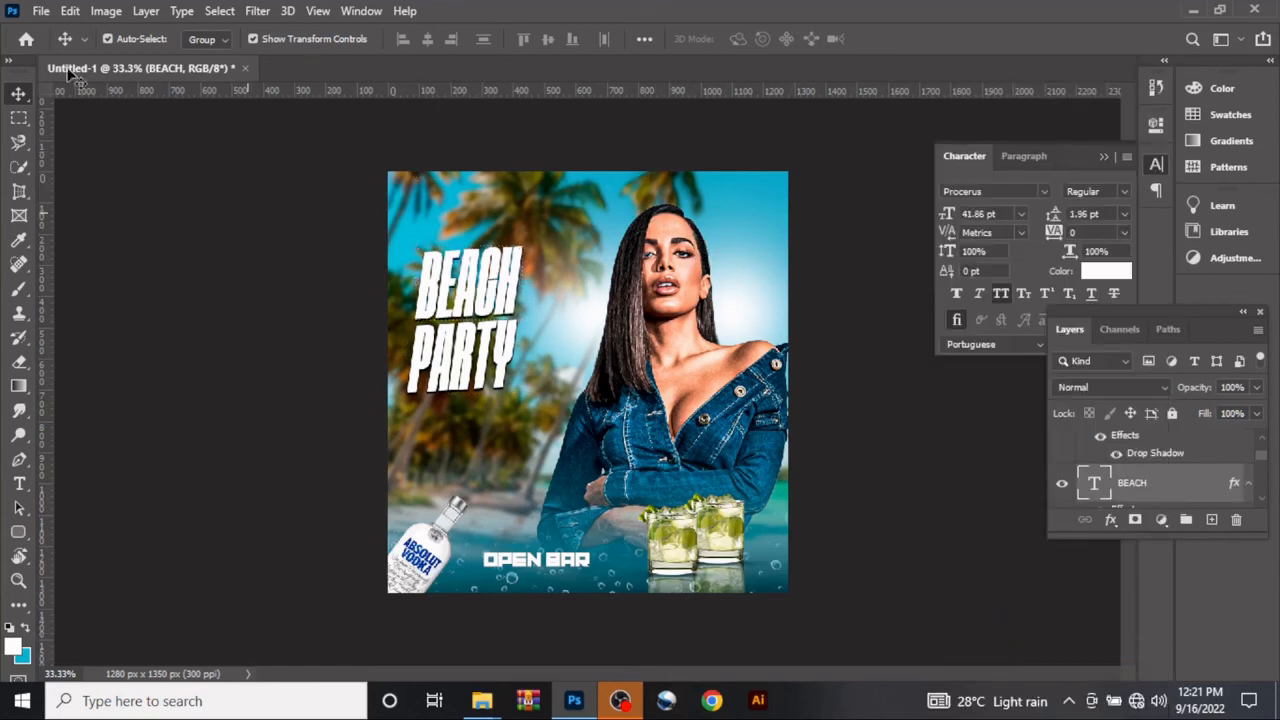
pyautogui.hotkey('ctrl', 'alt', 'a')
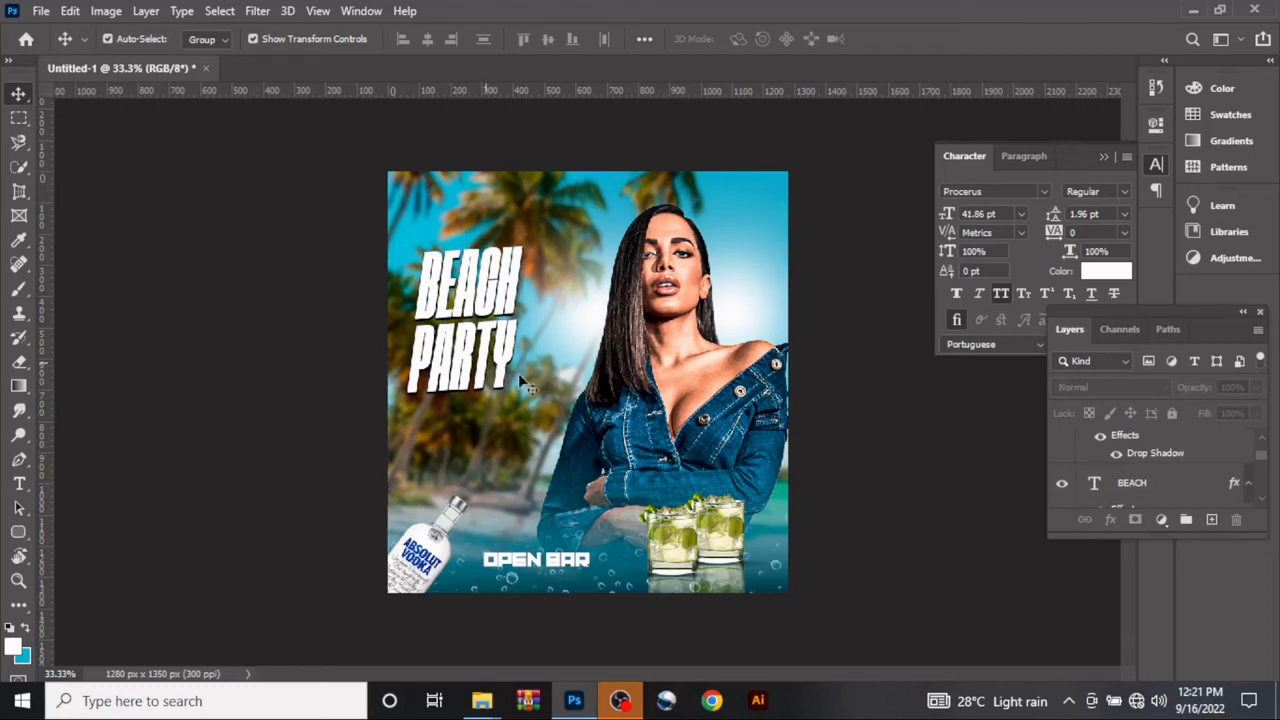
# Step: Add a new layer above Vodka-Absolut-Natural-1L and paint a soft cyan glow beside the woman's face with the 600 px brush
pyautogui.scroll(2, 1130, 470)
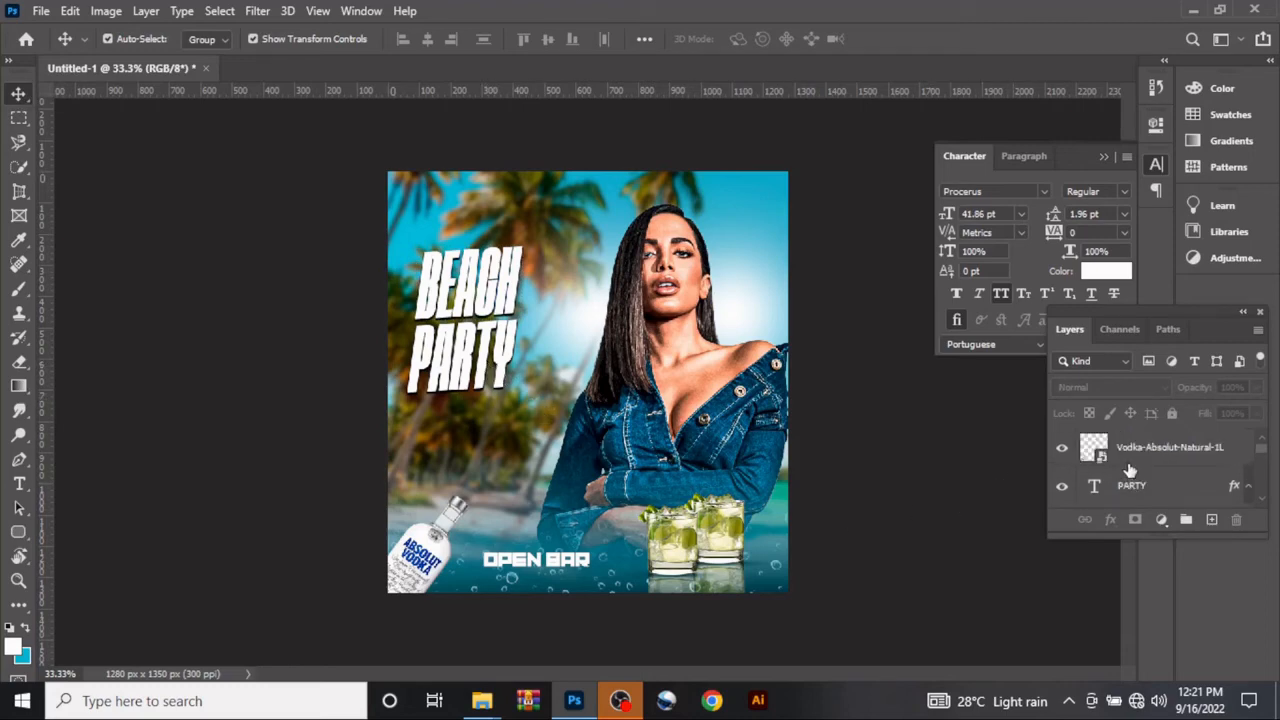
pyautogui.click(1131, 455)
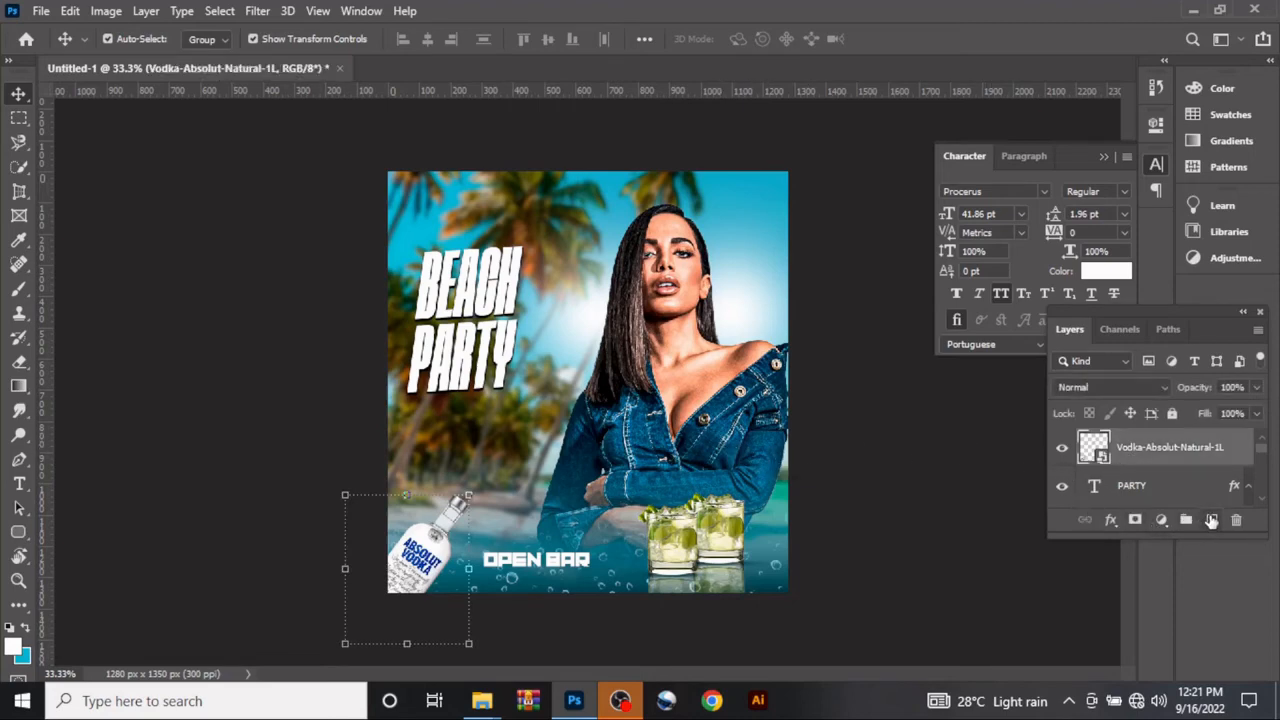
pyautogui.click(1211, 520)
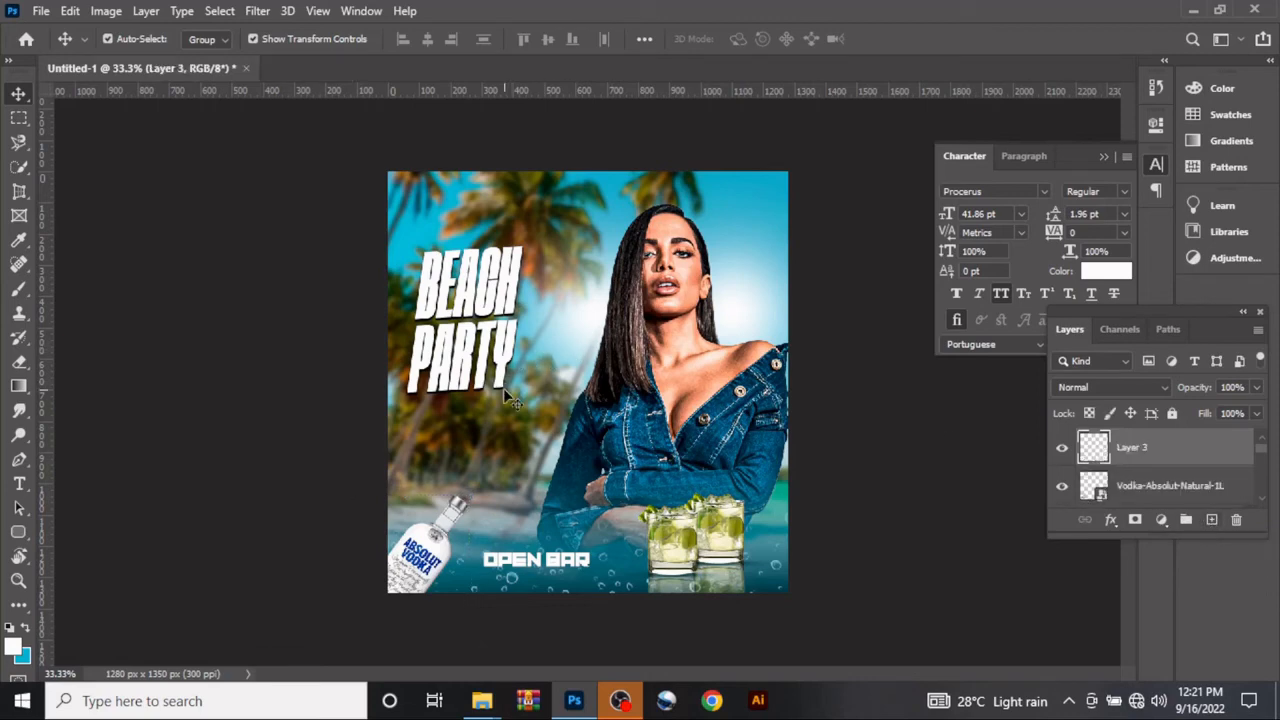
pyautogui.click(26, 630)
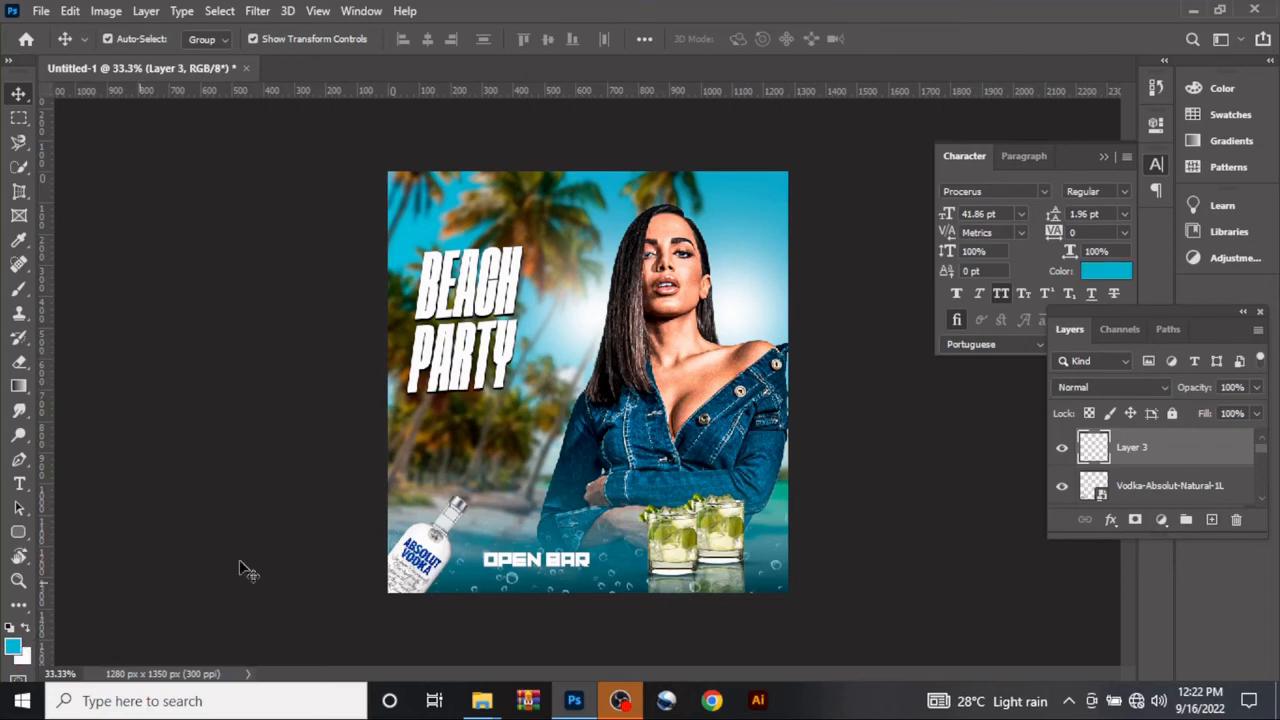
pyautogui.press('b')
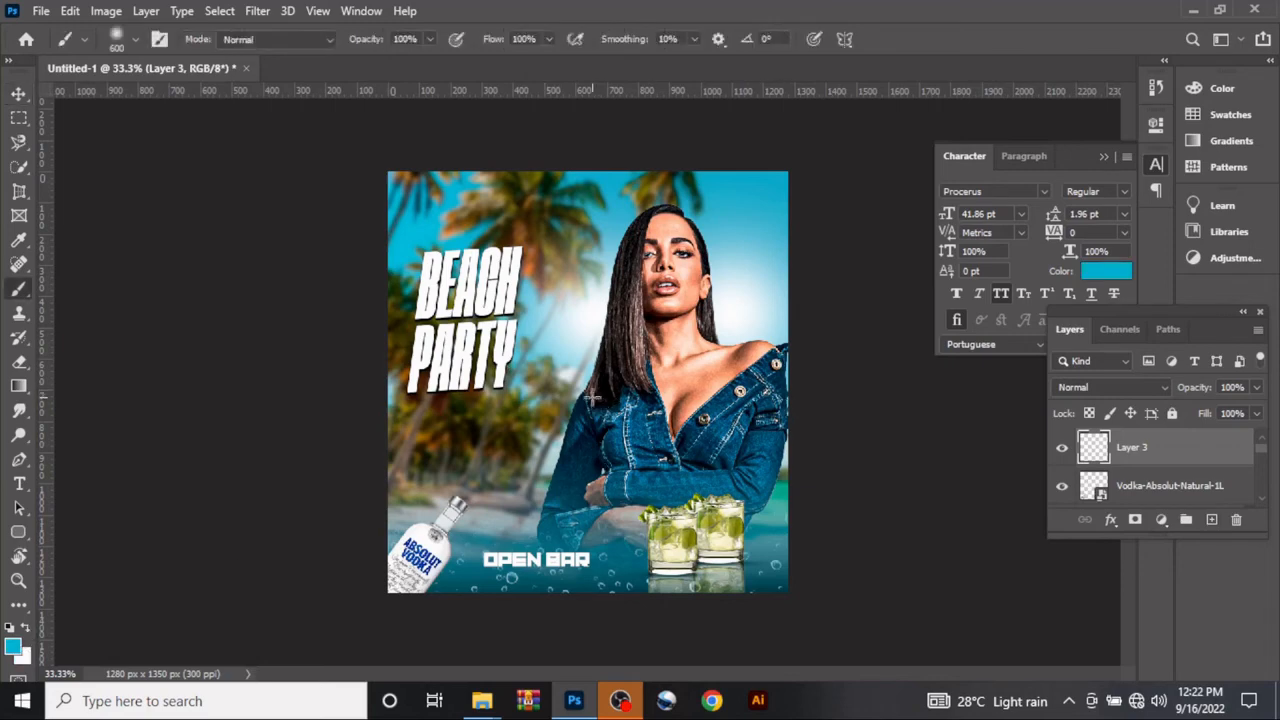
pyautogui.moveTo(743, 283); pyautogui.dragTo(751, 259)
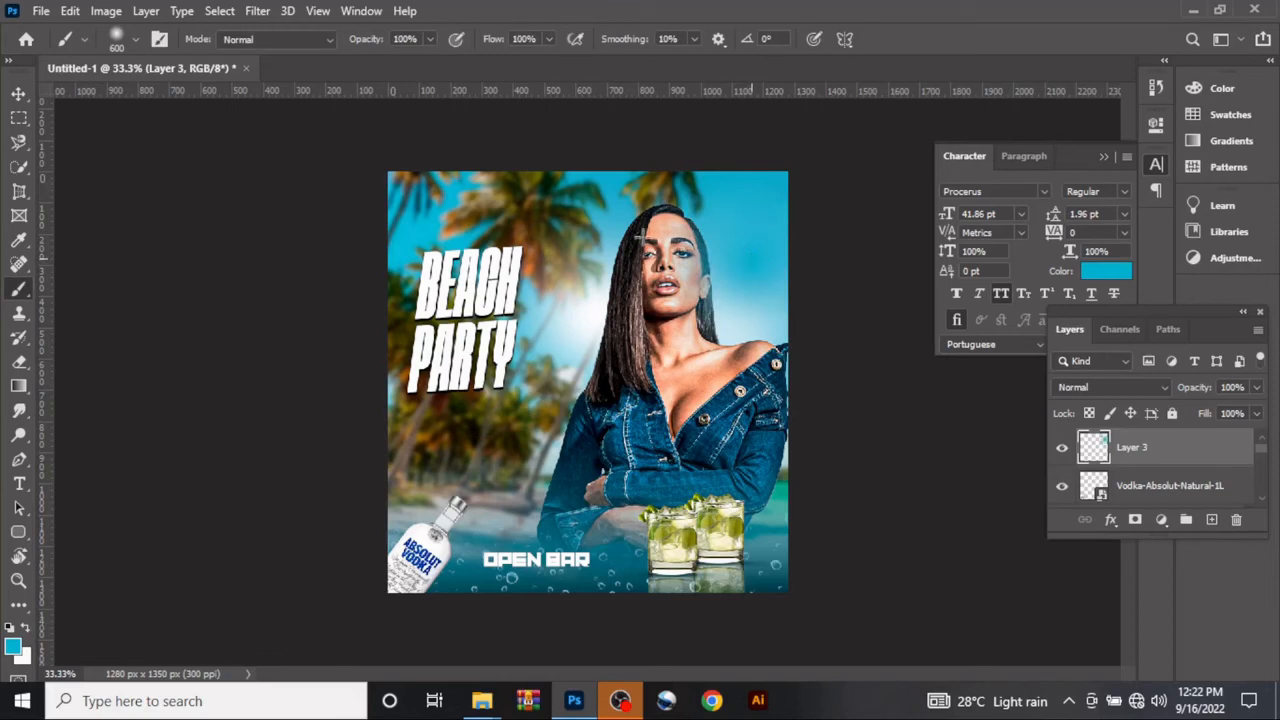
# Step: Set the blend mode of the painted glow on Layer 3 to Screen
pyautogui.click(19, 95)
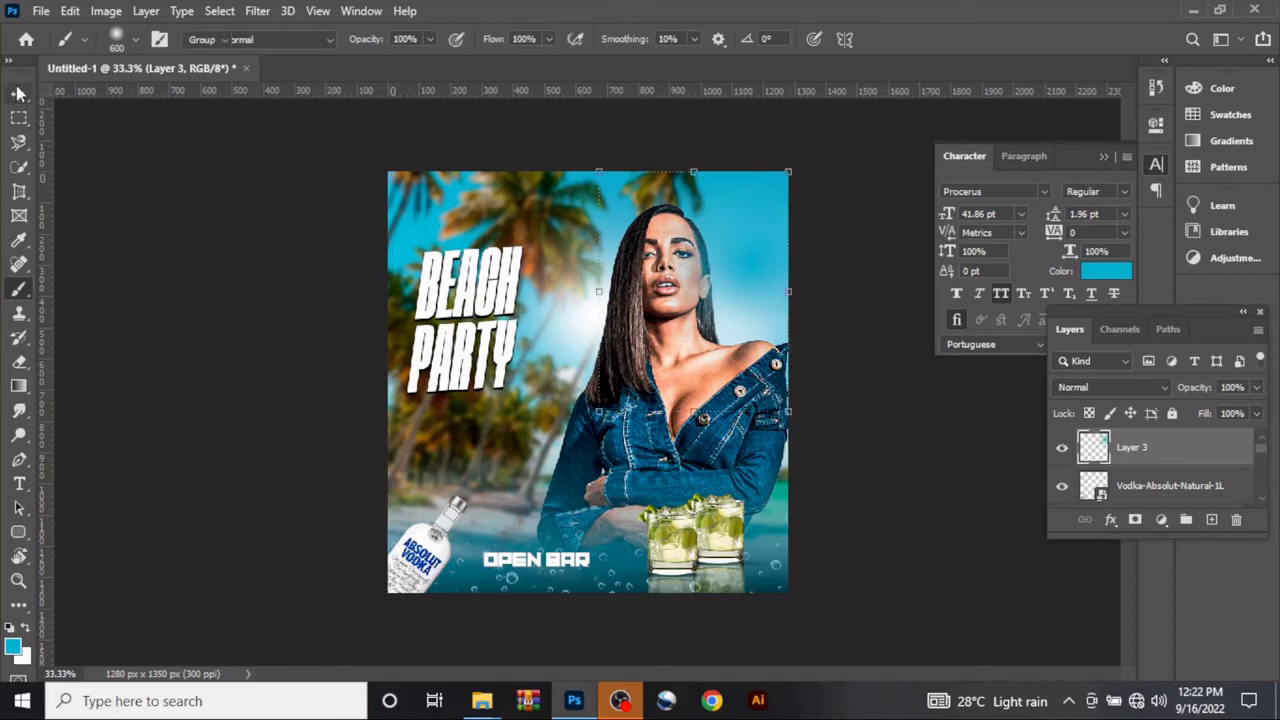
pyautogui.click(1108, 391)
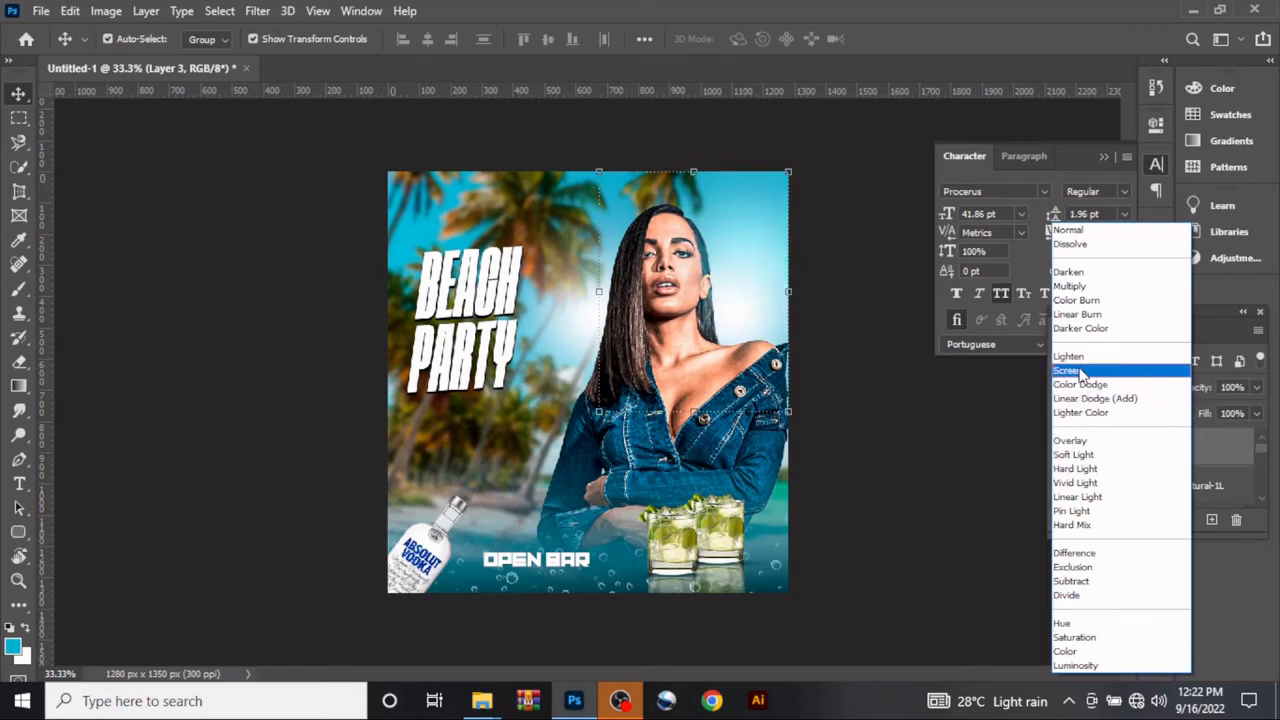
pyautogui.click(1078, 371)
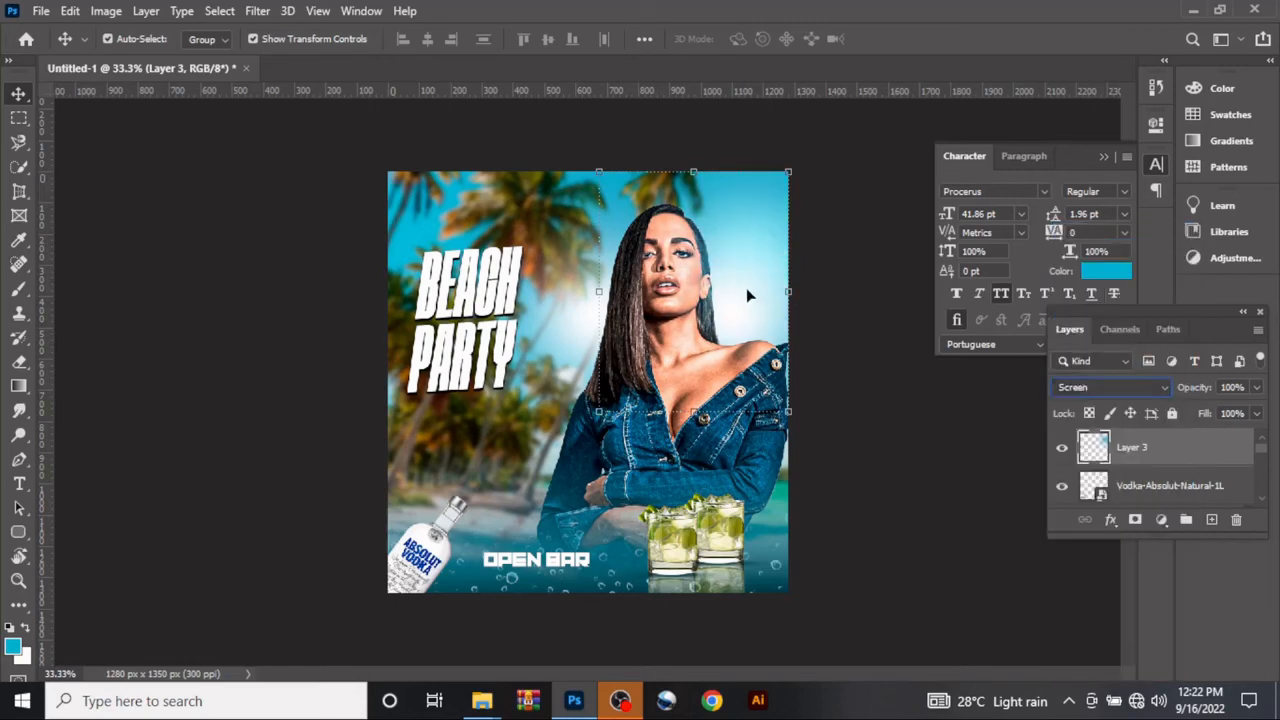
# Step: Enlarge the Layer 3 glow proportionally to about 199% around the woman and set its blend mode to Linear Dodge (Add)
pyautogui.moveTo(705, 303)
pyautogui.mouseDown()
pyautogui.moveTo(680, 275)
pyautogui.moveTo(740, 245)
pyautogui.moveTo(715, 295)
pyautogui.mouseUp()
pyautogui.moveTo(799, 279); pyautogui.dragTo(880, 279)
pyautogui.moveTo(793, 295); pyautogui.dragTo(767, 295)
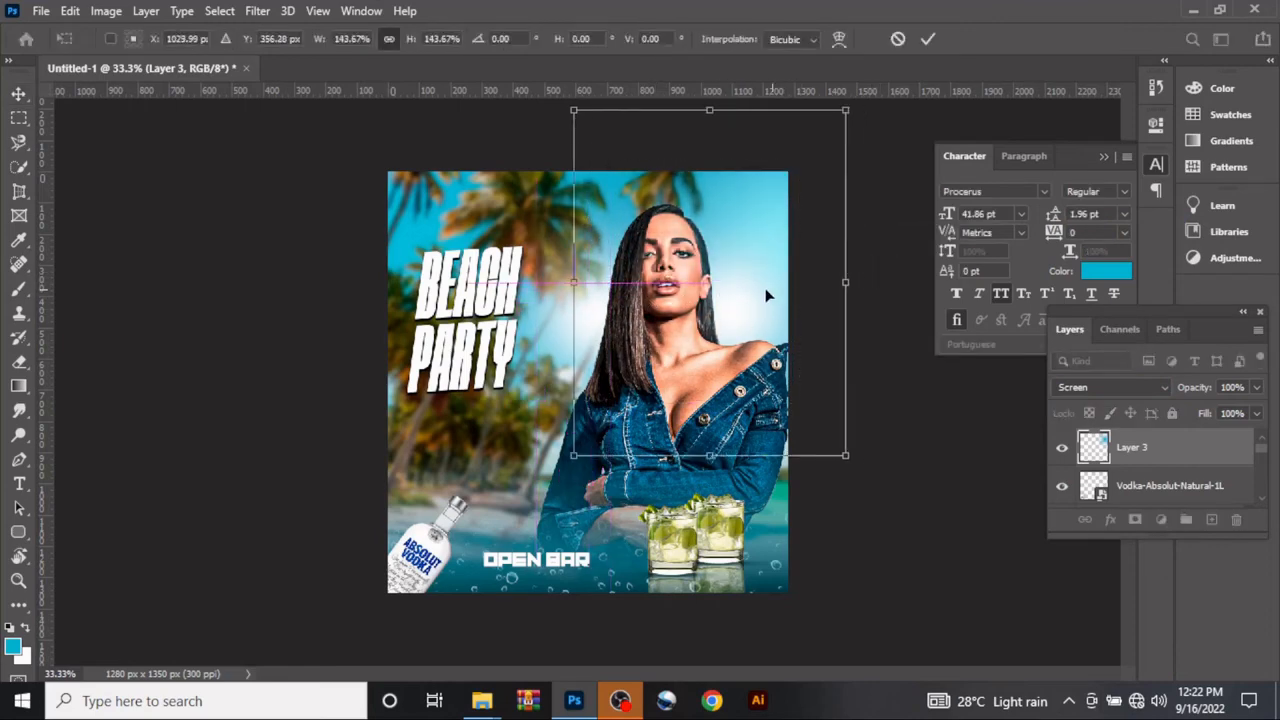
pyautogui.click(1108, 386)
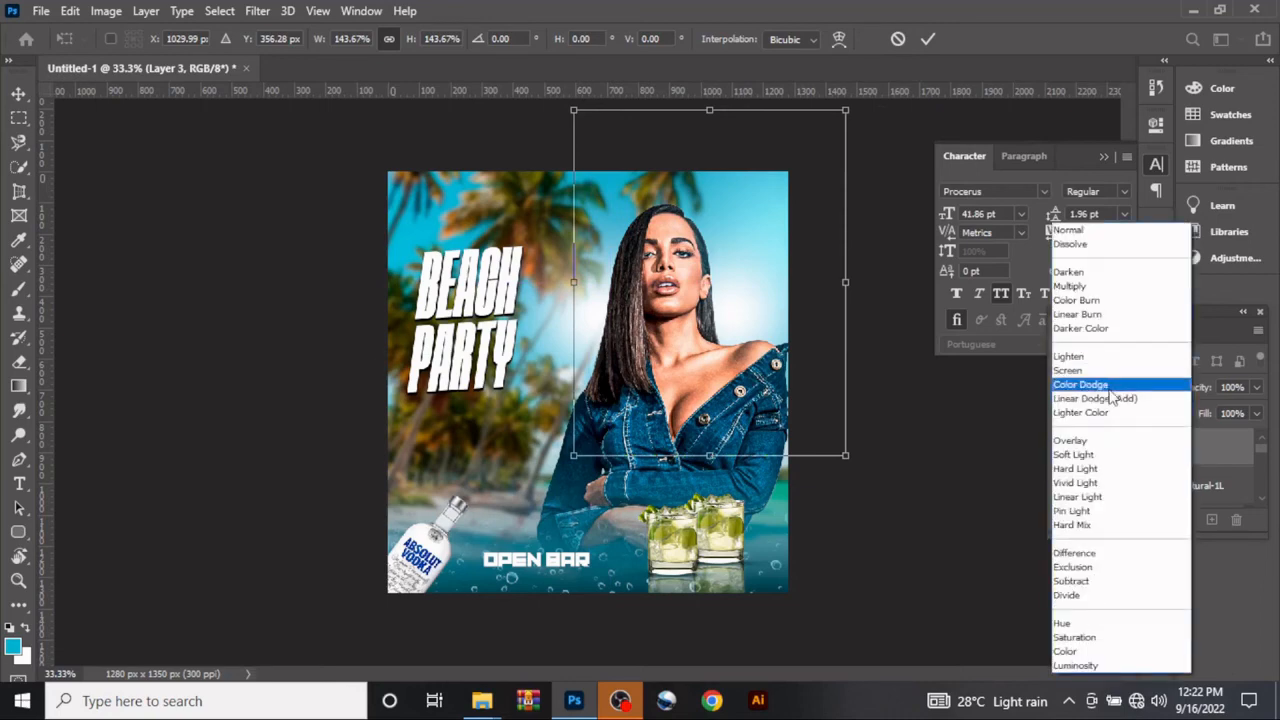
pyautogui.click(1106, 403)
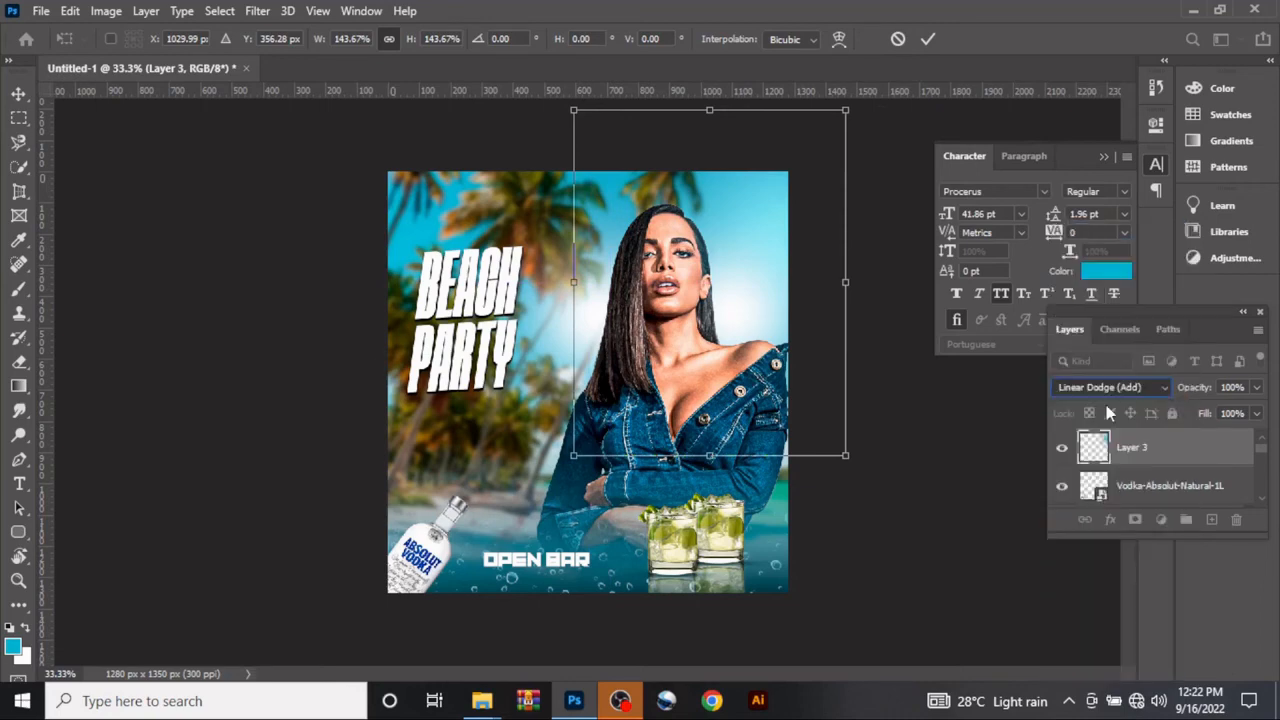
pyautogui.moveTo(573, 282); pyautogui.dragTo(469, 284)
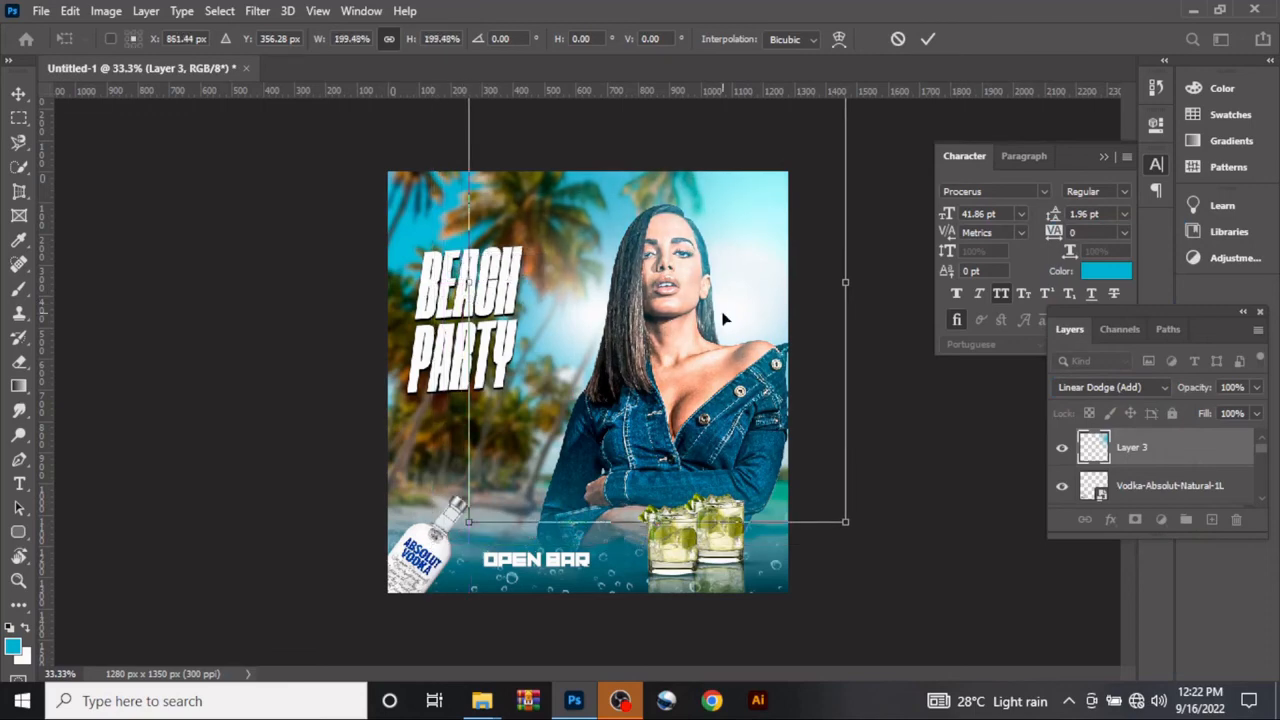
pyautogui.click(929, 42)
# Step: Duplicate the Layer 3 glow, rotate the copy about -111° and position it over the flyer's upper-left area, then deselect all layers
pyautogui.hotkey('ctrl', 'j')
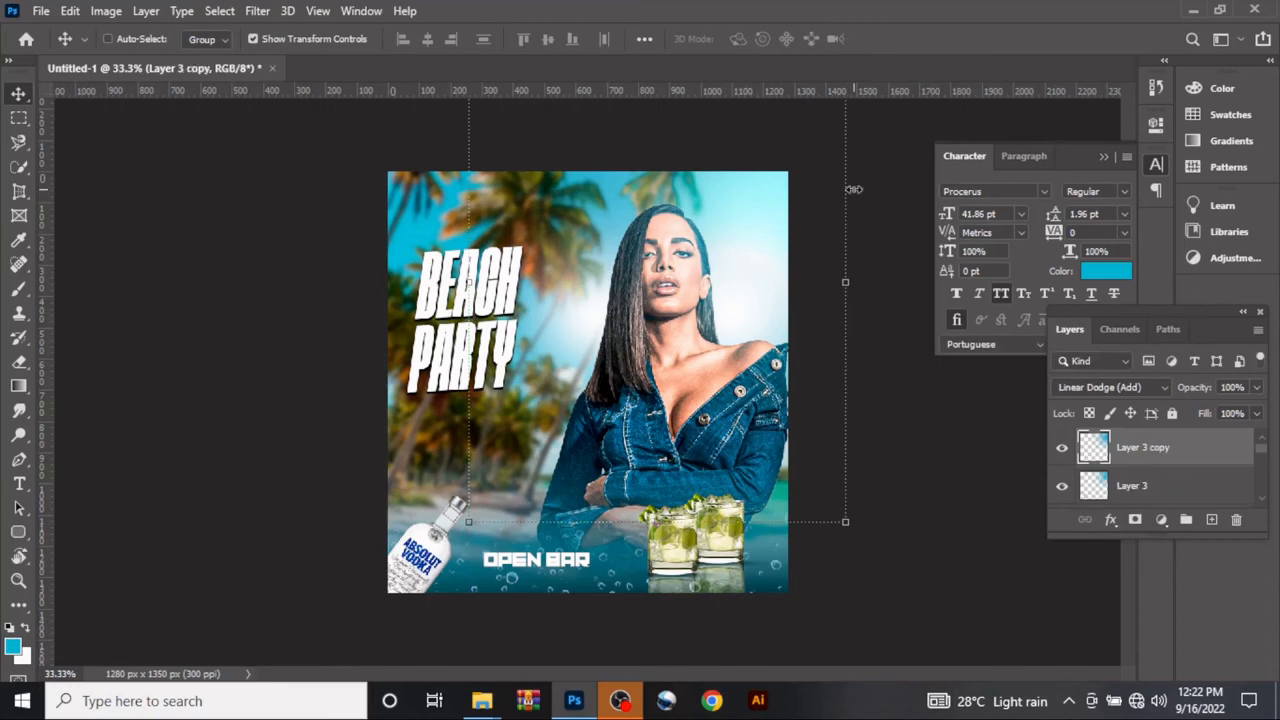
pyautogui.moveTo(714, 242); pyautogui.dragTo(463, 300)
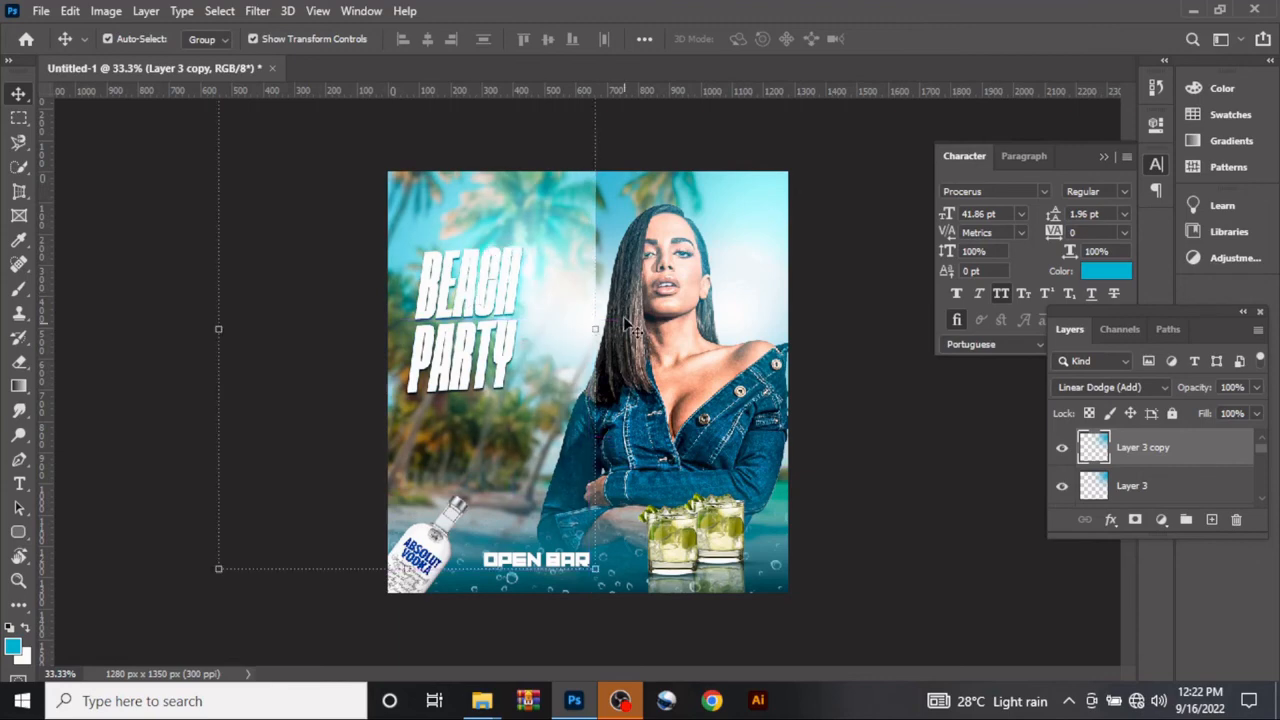
pyautogui.moveTo(610, 327); pyautogui.dragTo(501, 272)
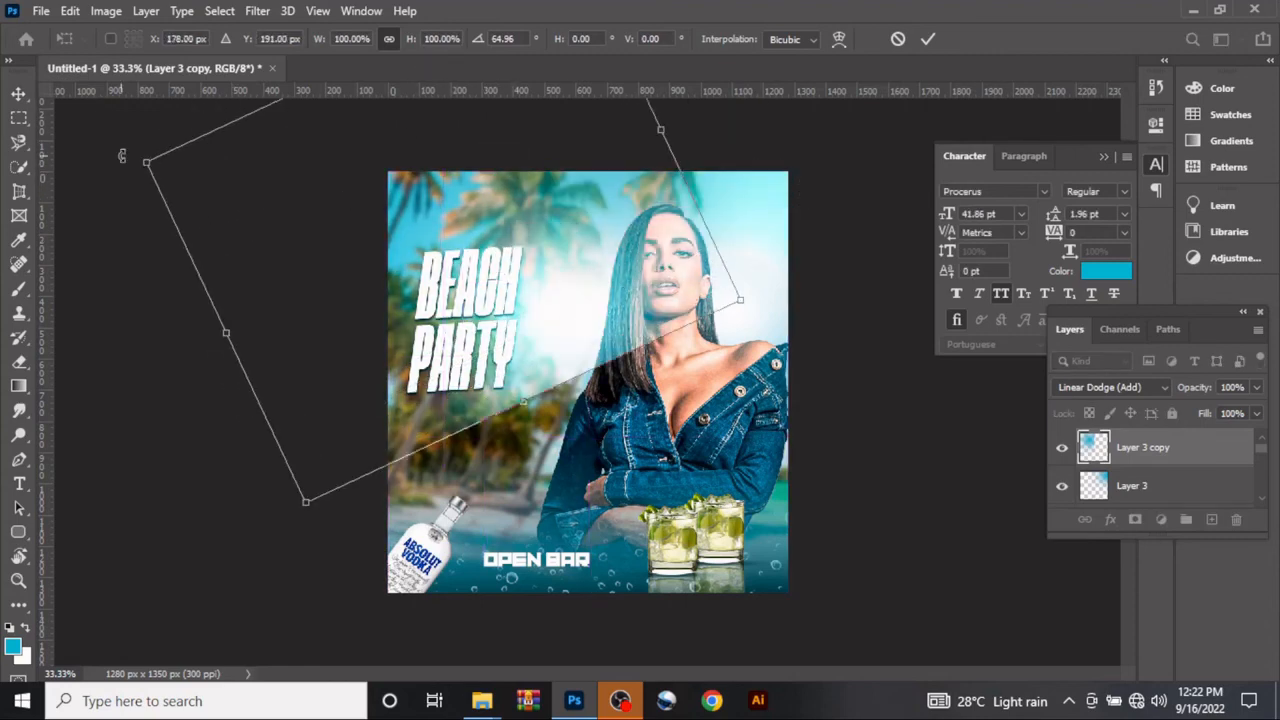
pyautogui.moveTo(121, 155); pyautogui.dragTo(712, 270)
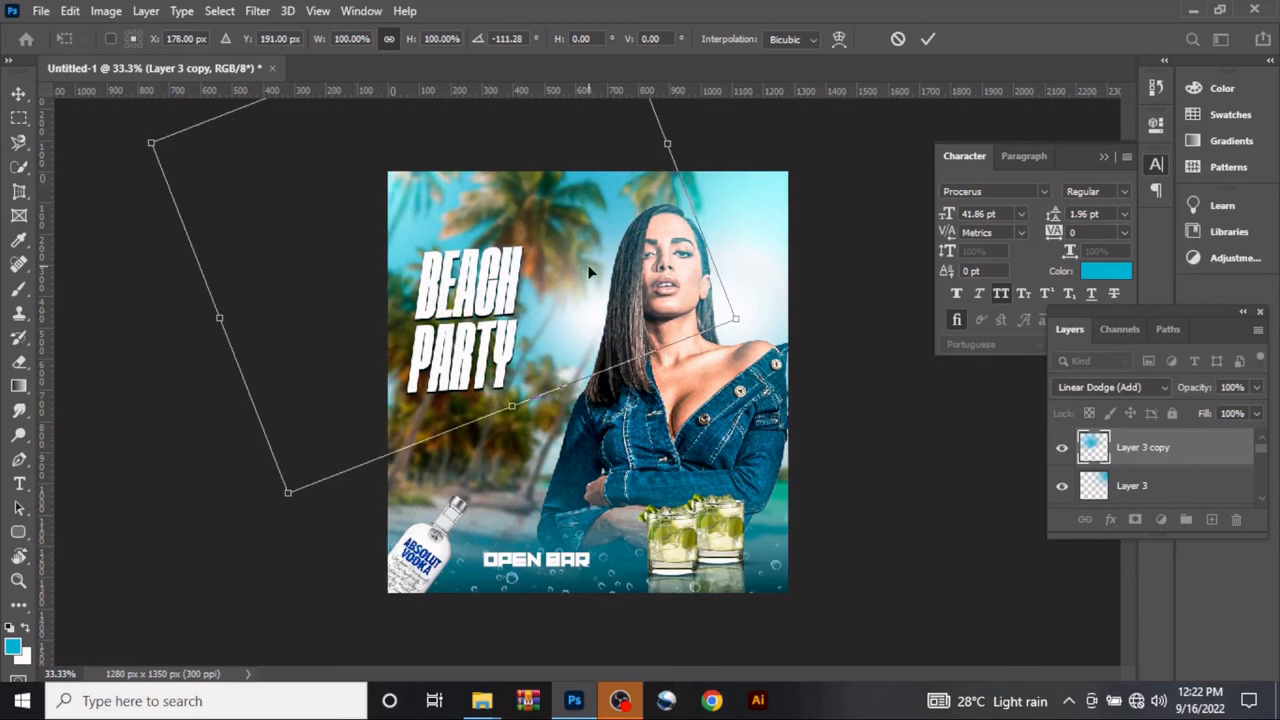
pyautogui.moveTo(590, 272); pyautogui.dragTo(698, 261)
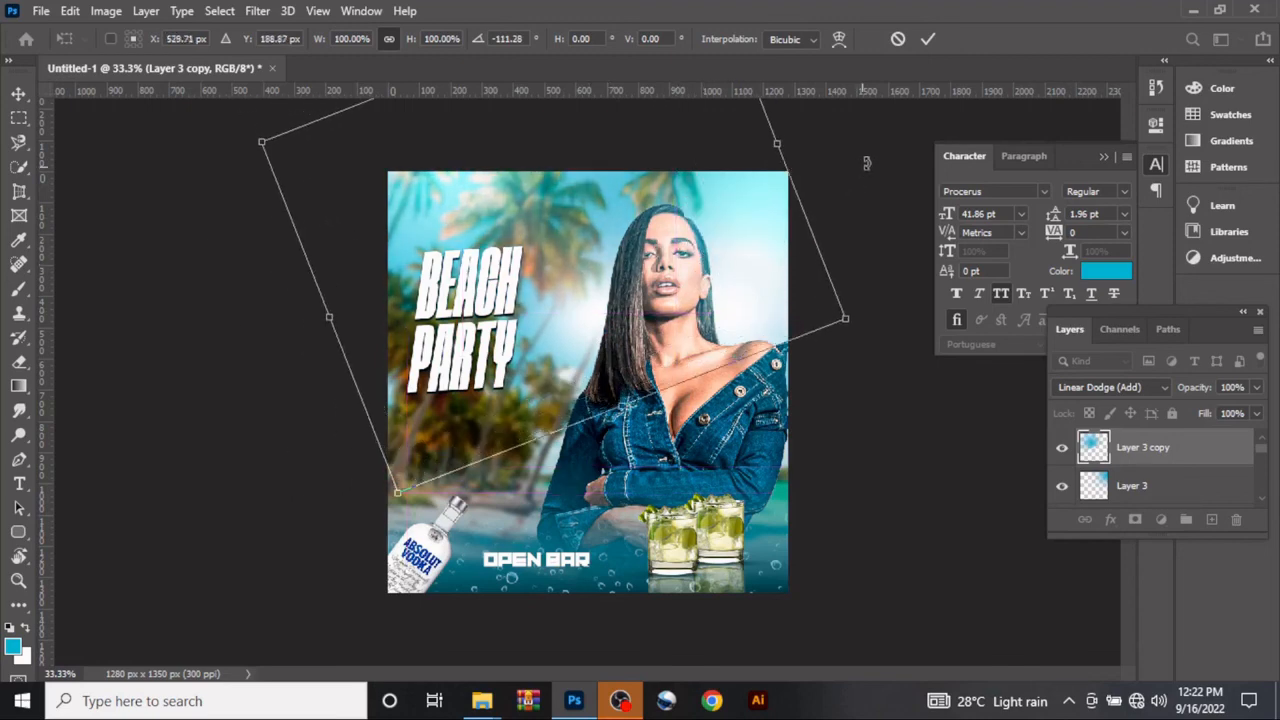
pyautogui.click(928, 39)
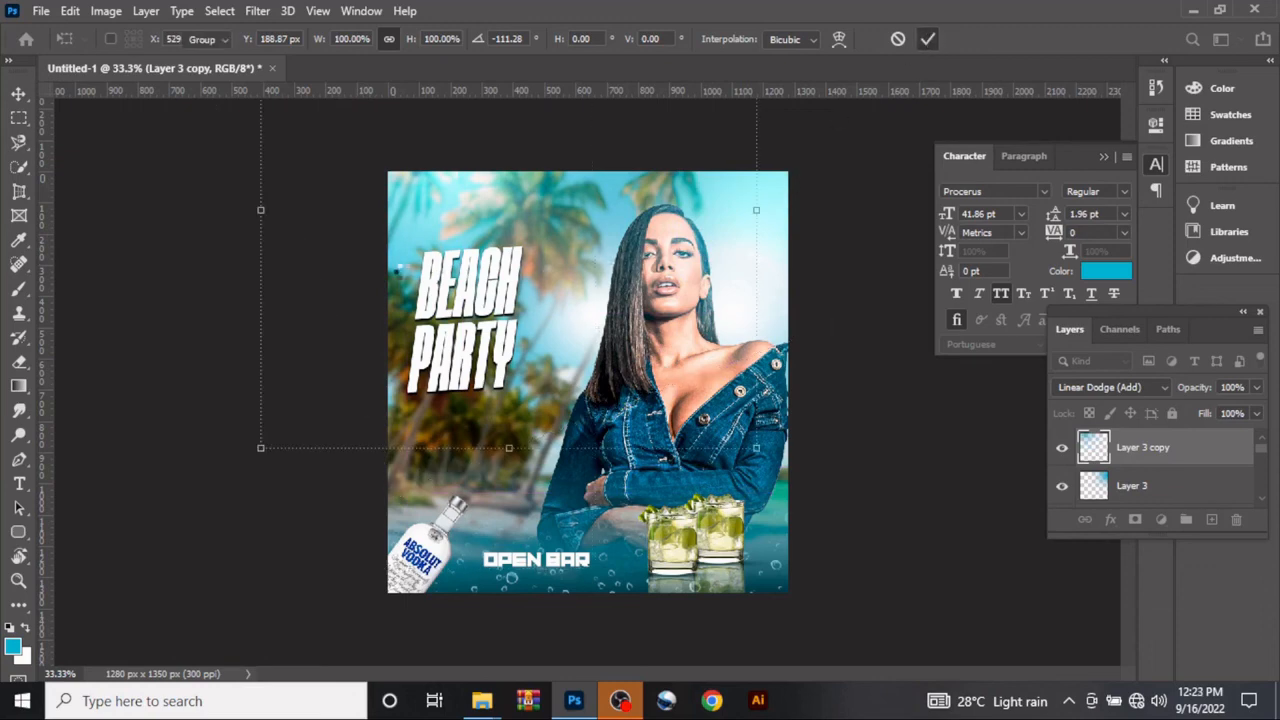
pyautogui.click(190, 240)
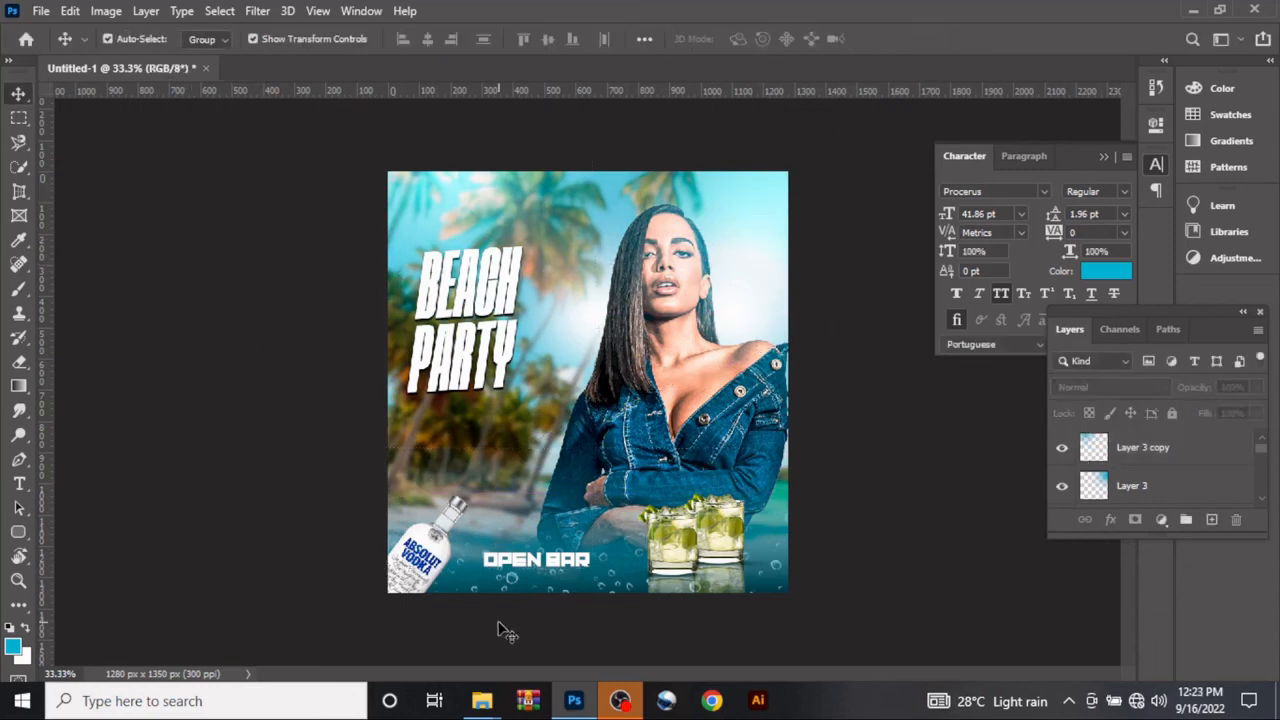
# Step: Place the bubbles image from the beach party folder into the flyer, scaled to 30% and horizontally centred
pyautogui.moveTo(483, 700)
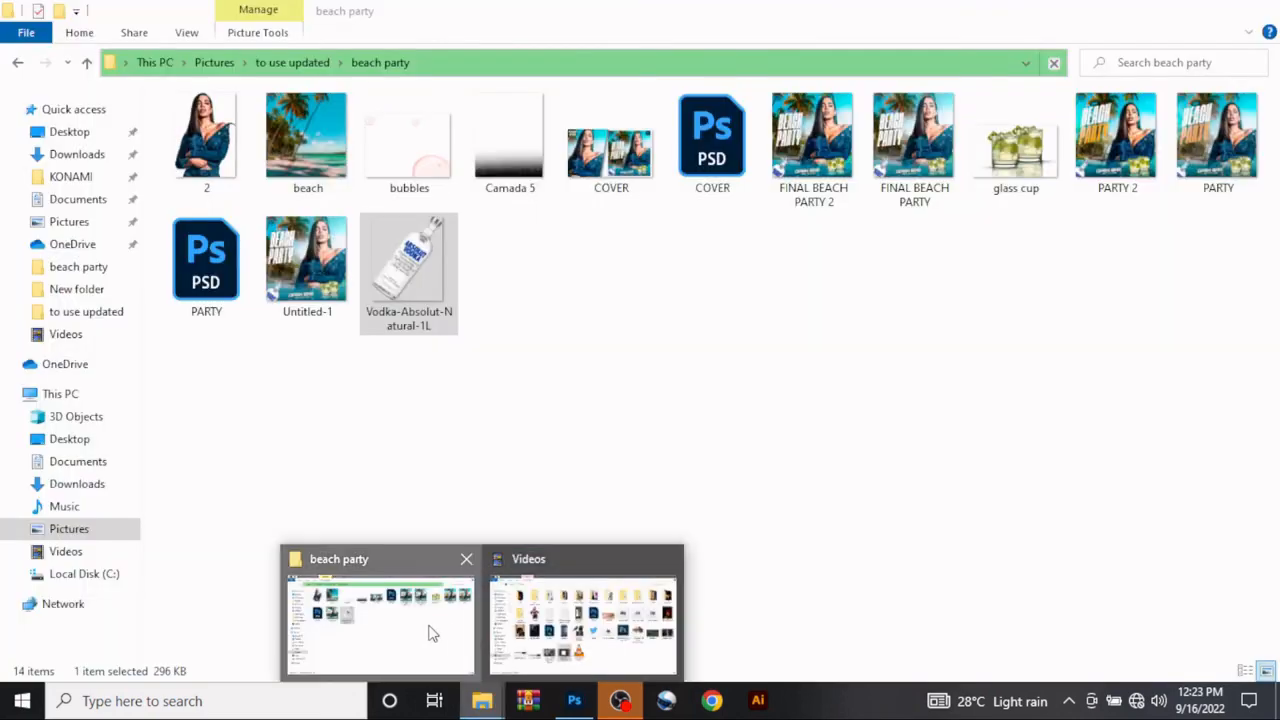
pyautogui.click(430, 630)
pyautogui.moveTo(420, 175); pyautogui.dragTo(620, 368)
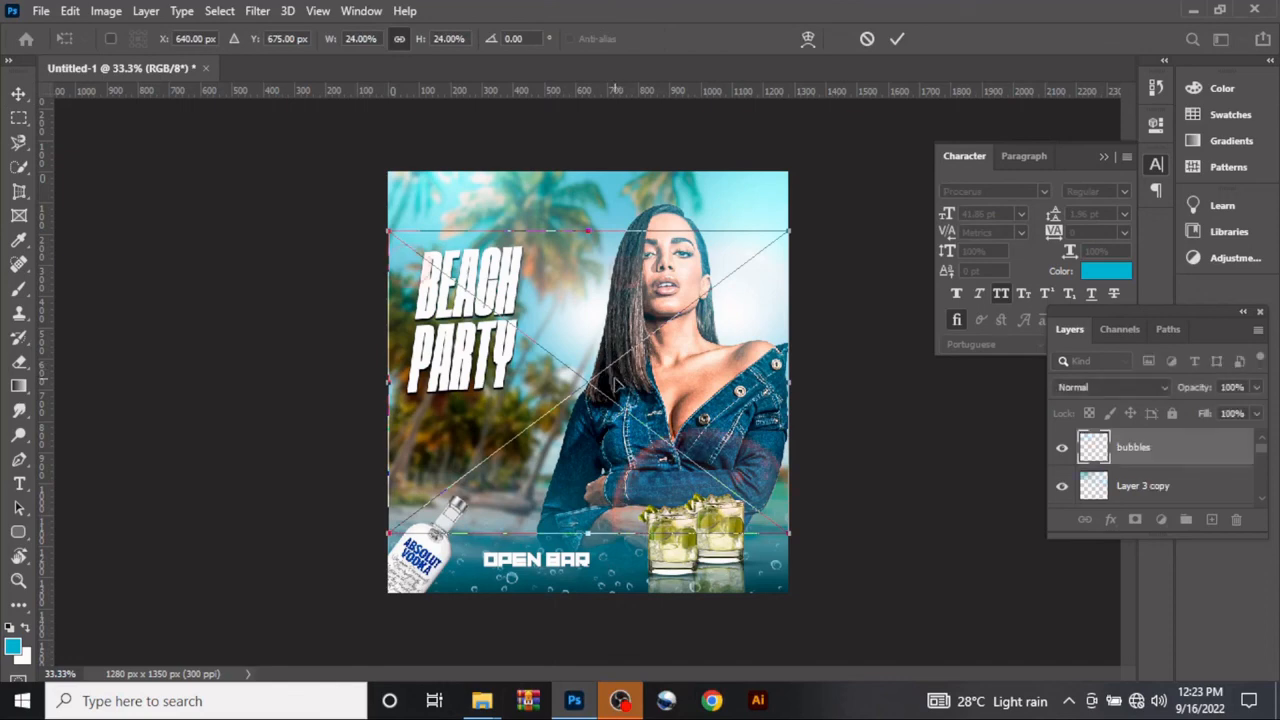
pyautogui.moveTo(588, 530); pyautogui.dragTo(585, 566)
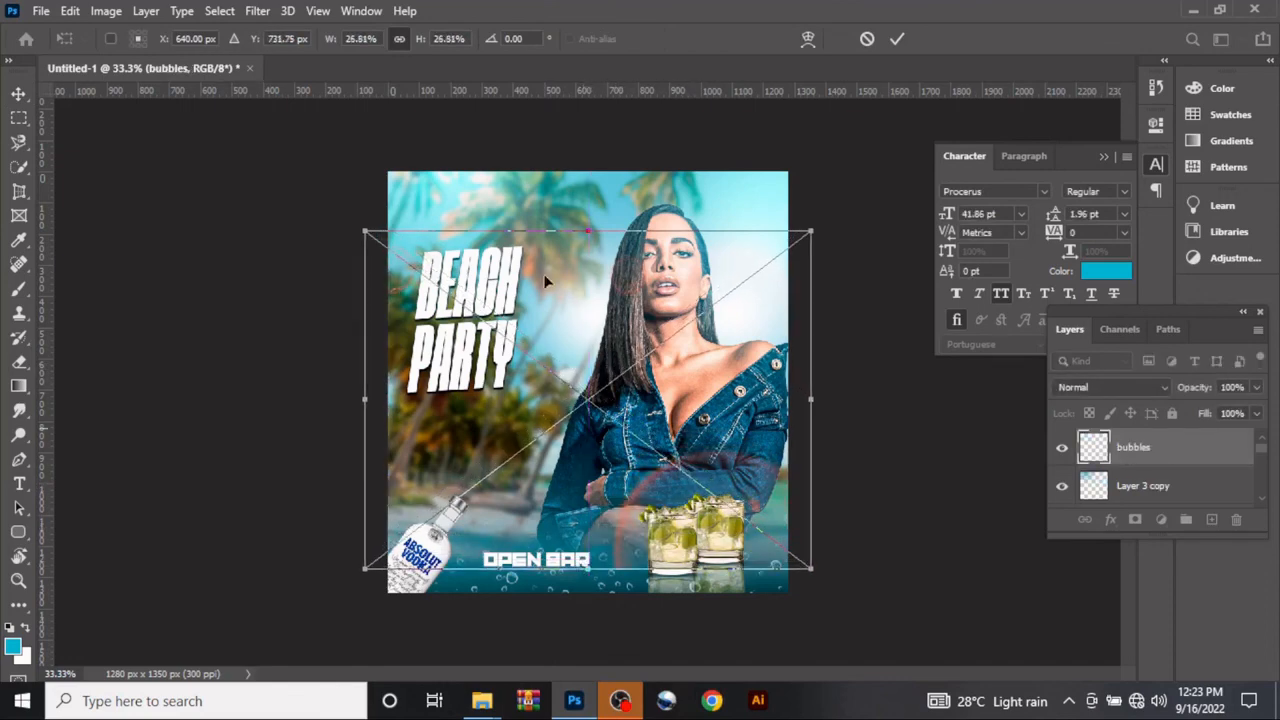
pyautogui.moveTo(587, 225); pyautogui.dragTo(586, 189)
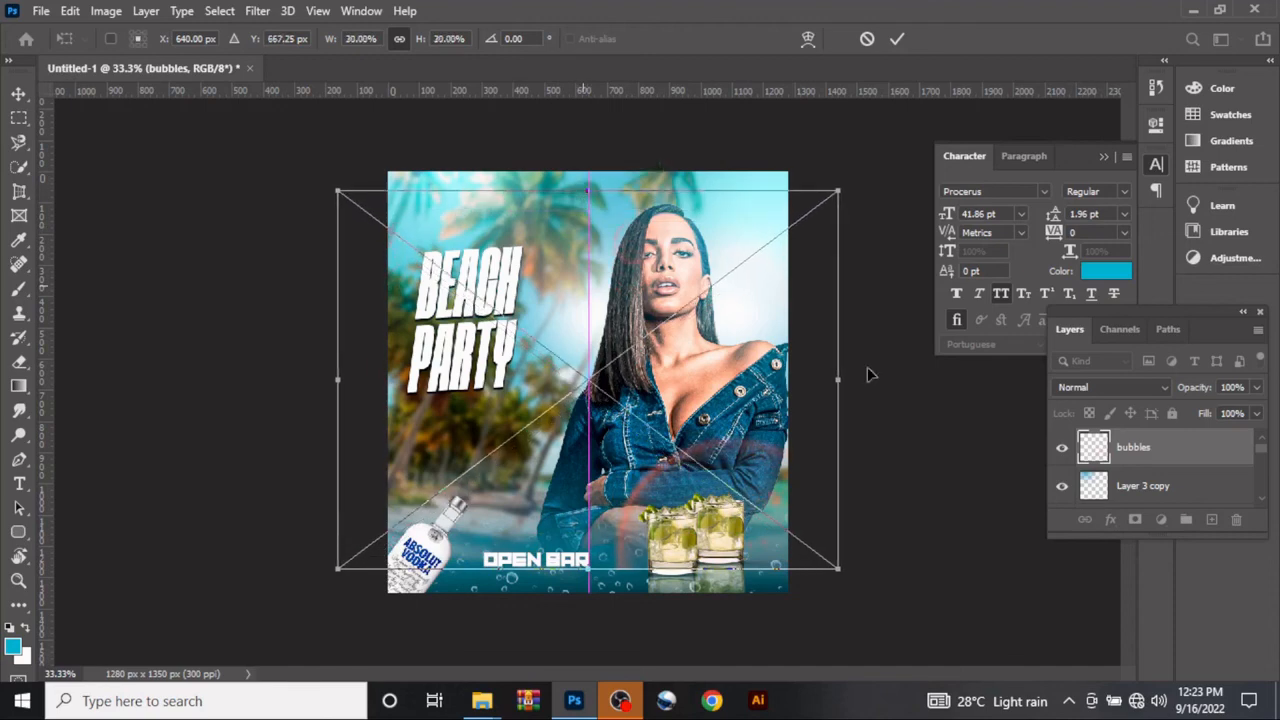
pyautogui.click(897, 38)
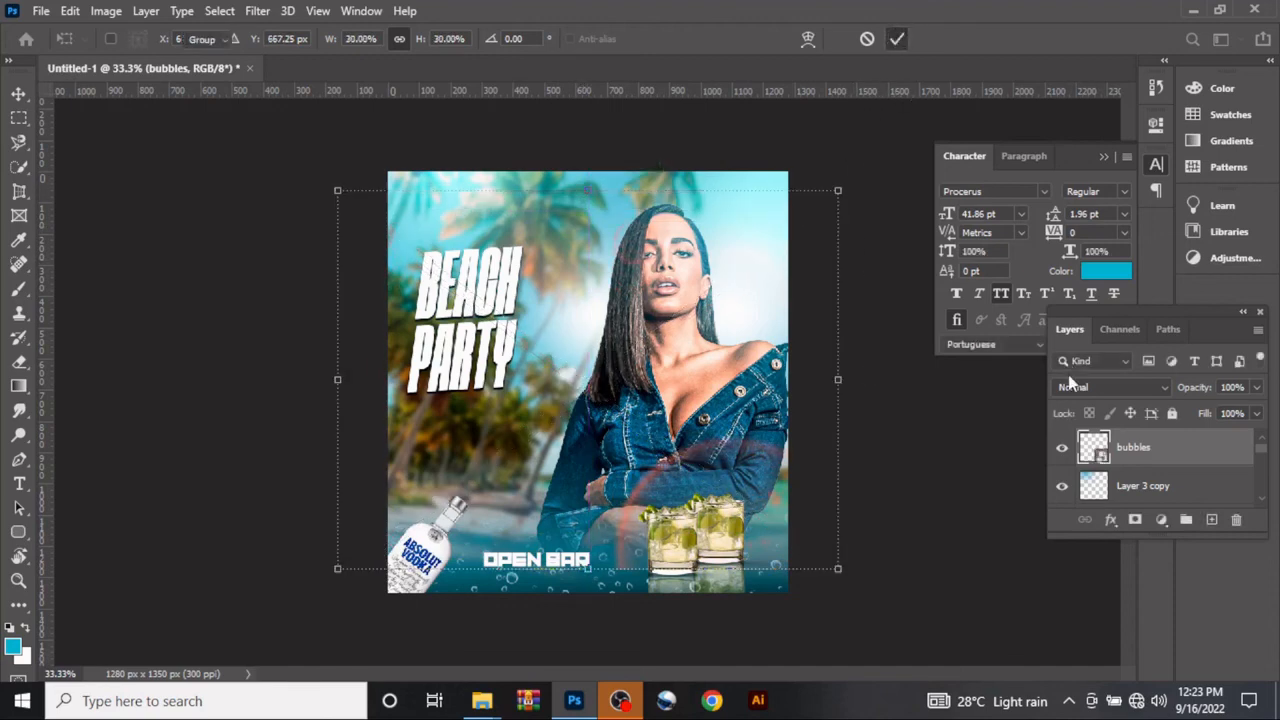
# Step: Set the blend mode of the bubbles layer to Divide and deselect all layers
pyautogui.click(1119, 387)
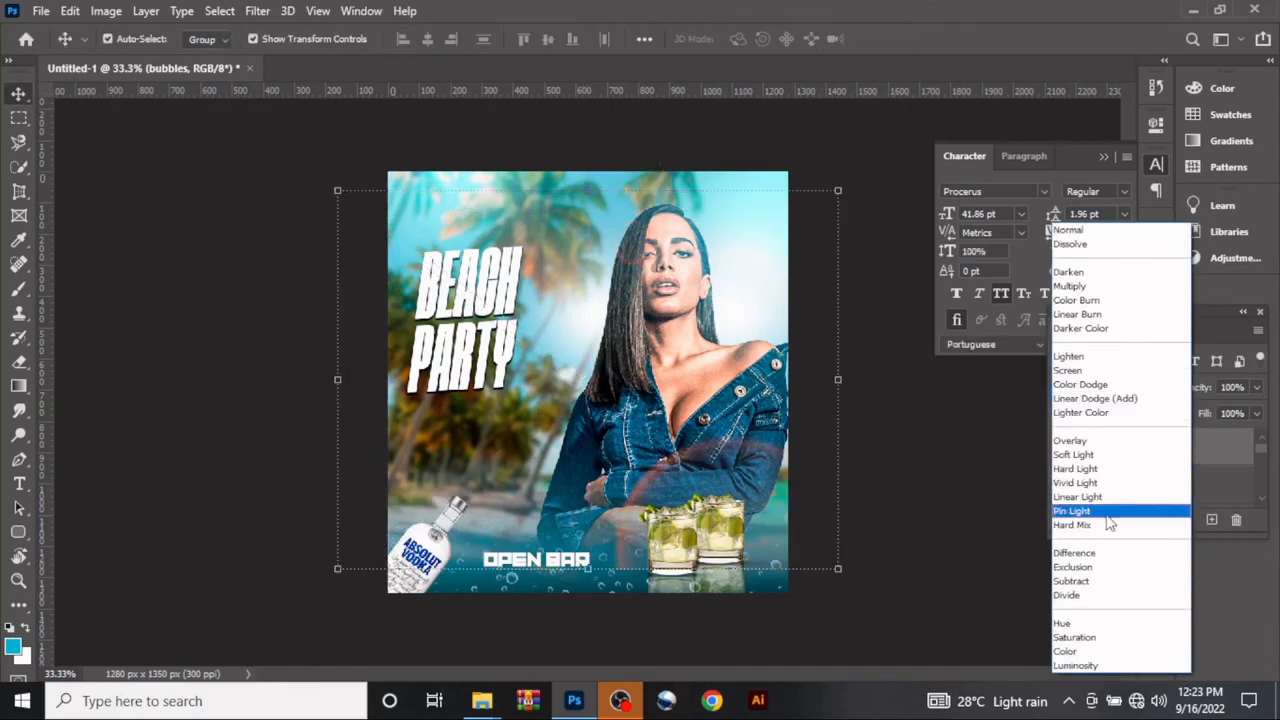
pyautogui.click(1098, 608)
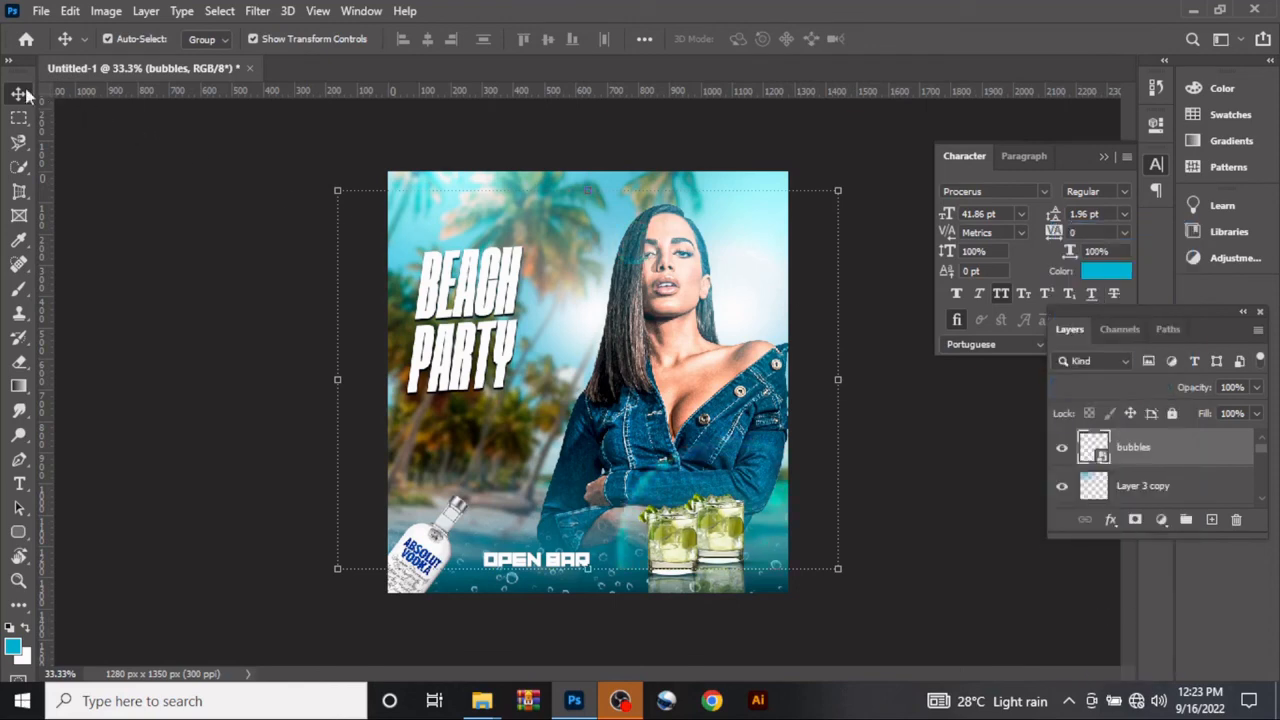
pyautogui.click(220, 235)
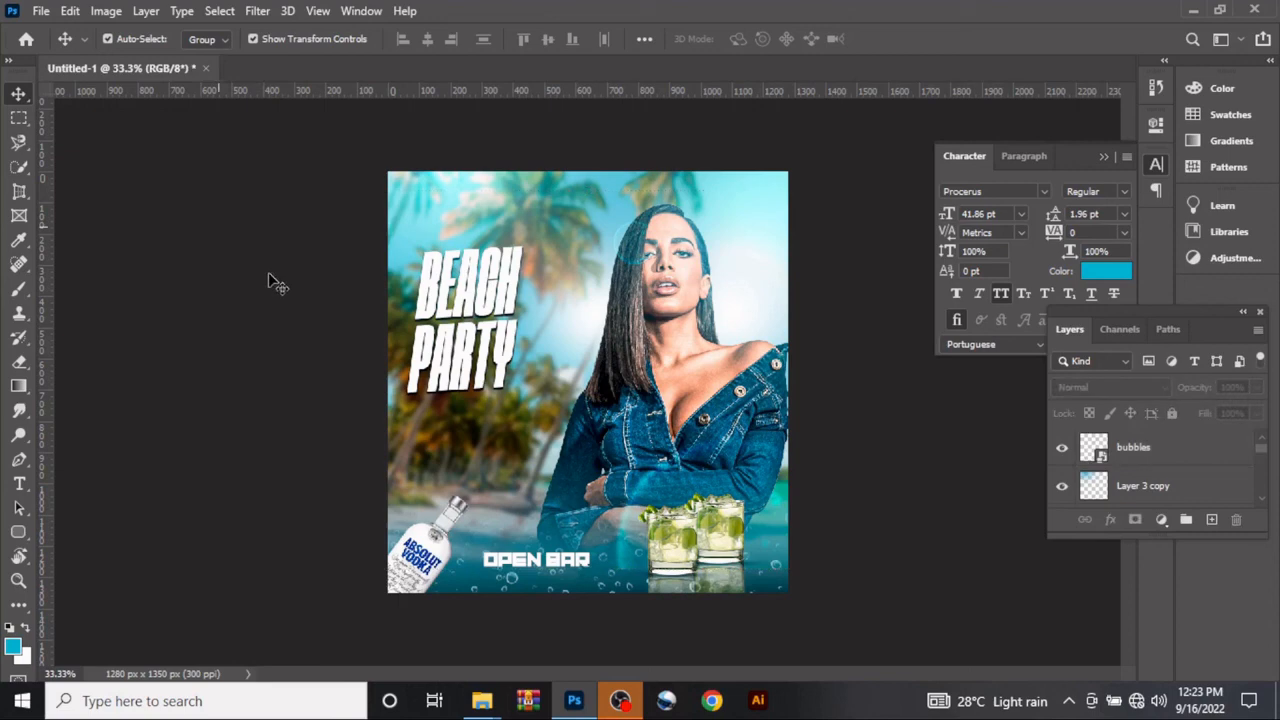